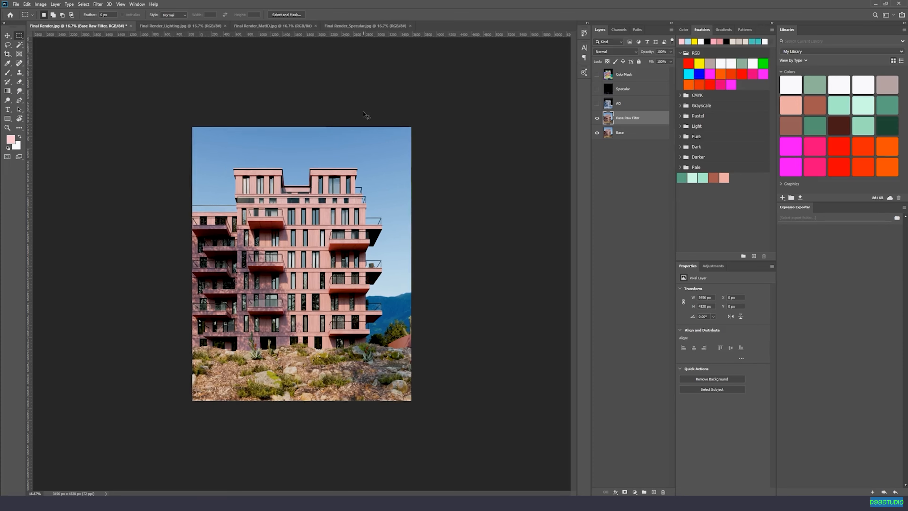
Convert the Base Raw Filter layer to a smart object.
key(v)
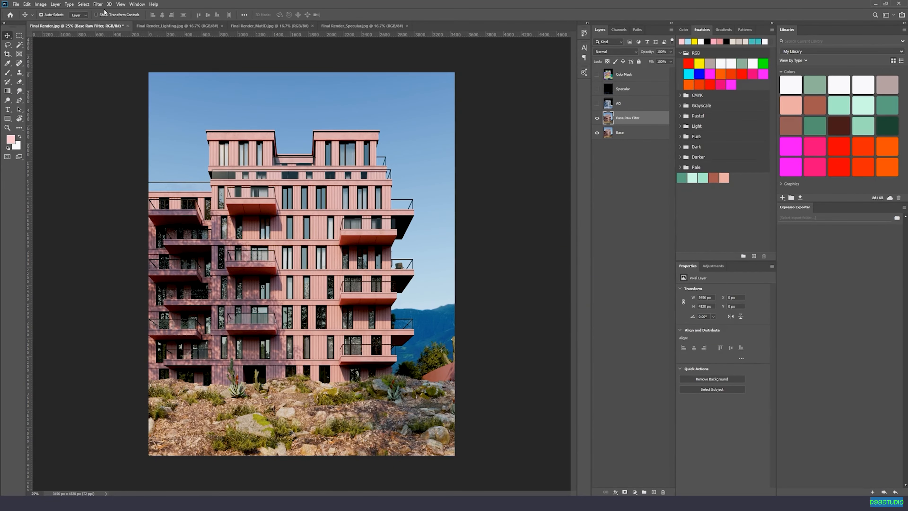
click(97, 4)
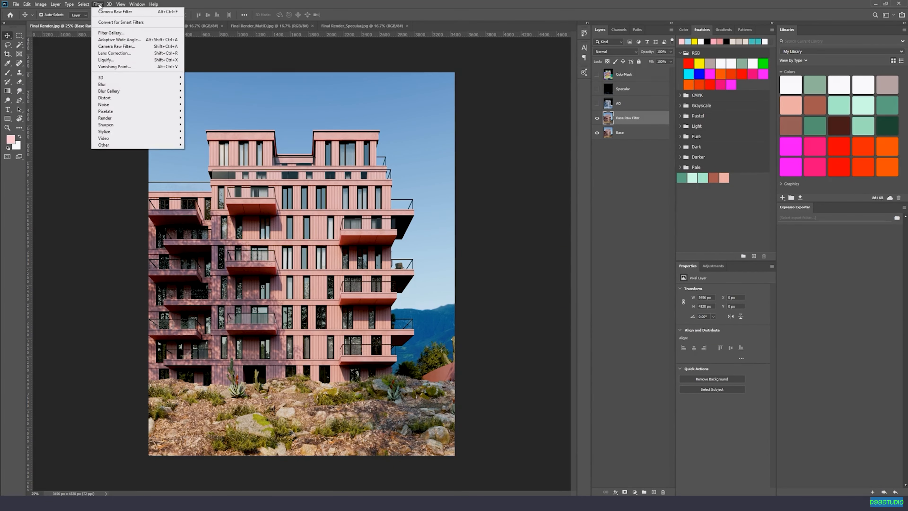
click(107, 60)
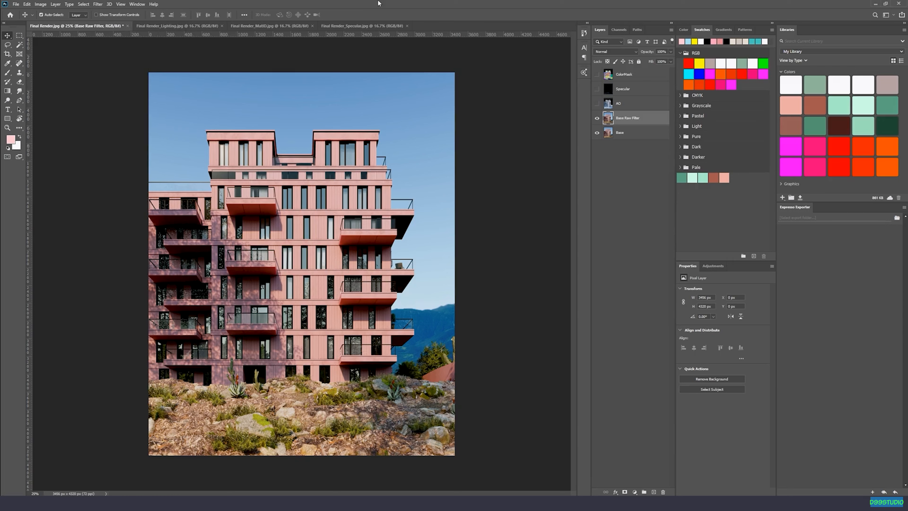
right_click(629, 120)
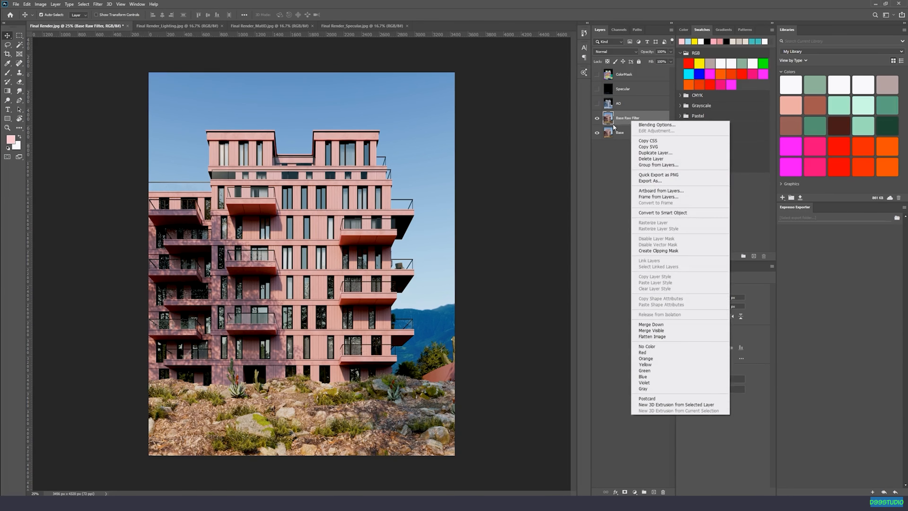
click(660, 215)
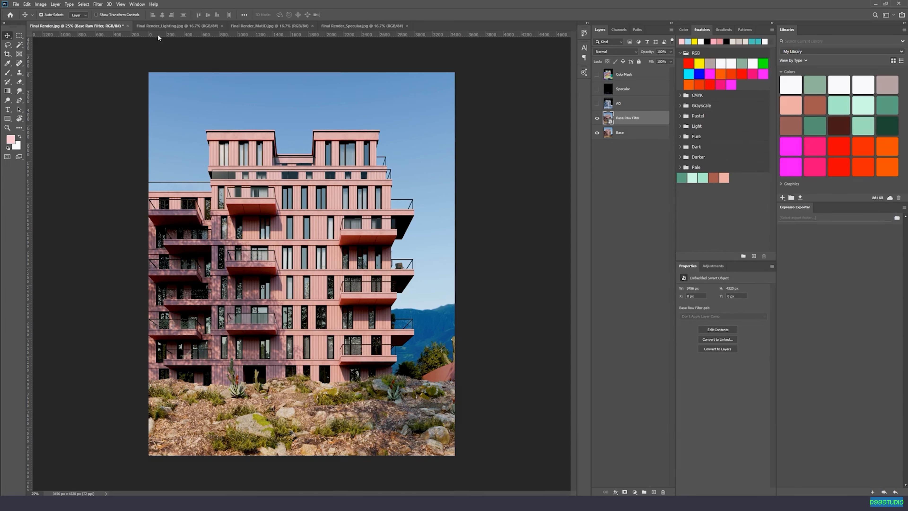
Apply a Gaussian Blur with a radius of 127.3 pixels to the Base Raw Filter smart object.
click(98, 4)
mouse_move(131, 84)
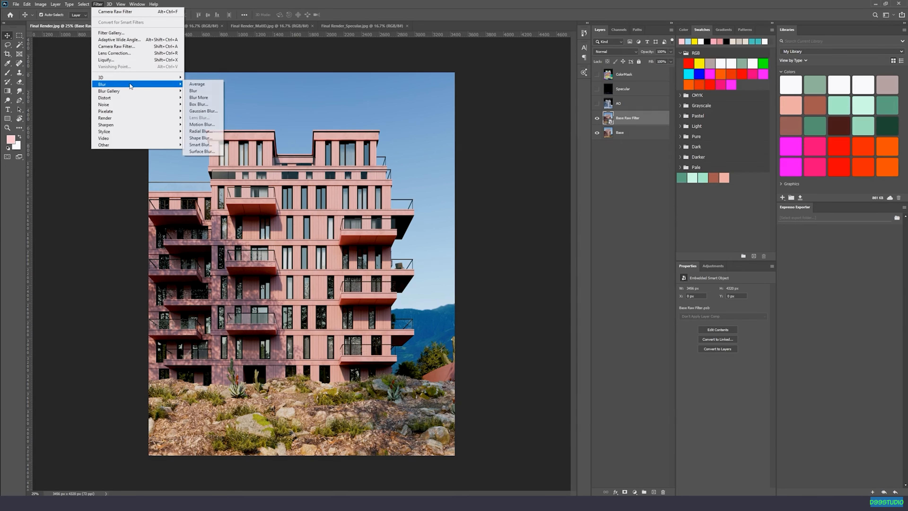
click(203, 111)
drag(479, 233, 518, 234)
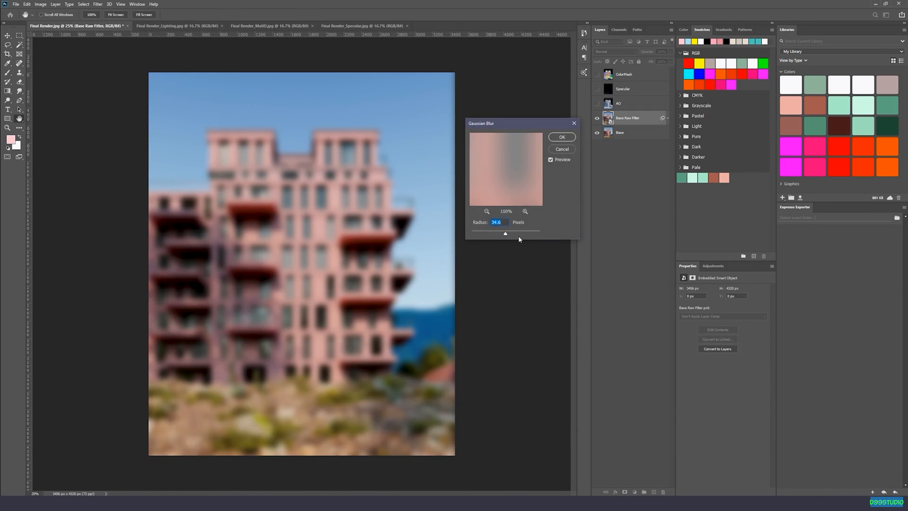
click(562, 137)
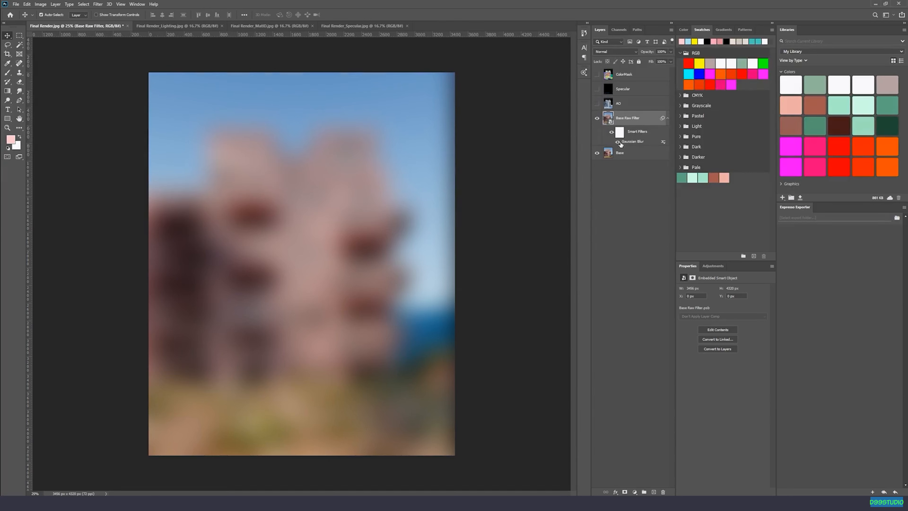
double_click(632, 141)
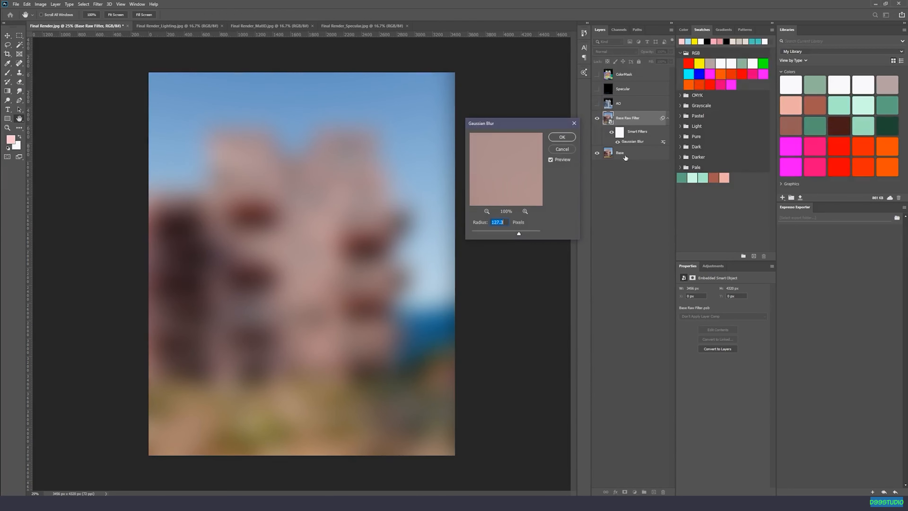
mouse_move(496, 231)
mouse_down()
mouse_move(487, 236)
mouse_move(514, 232)
mouse_up()
click(495, 232)
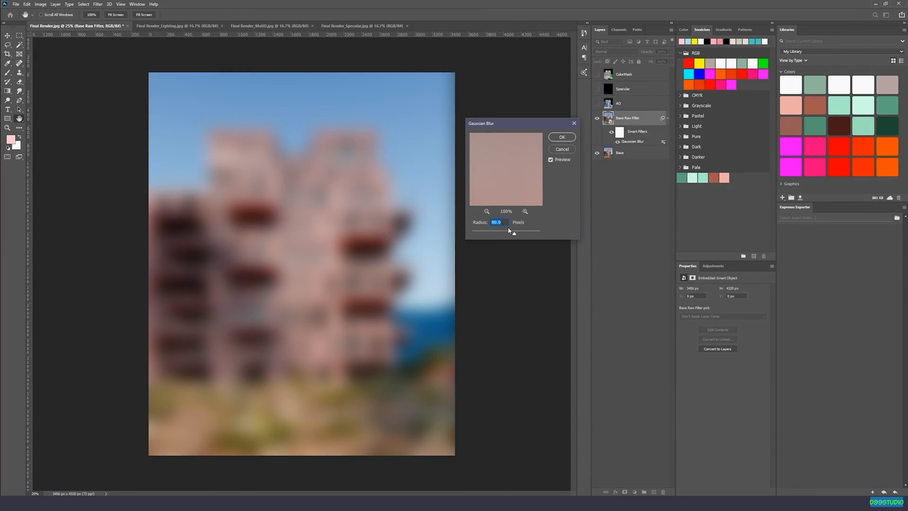
click(569, 151)
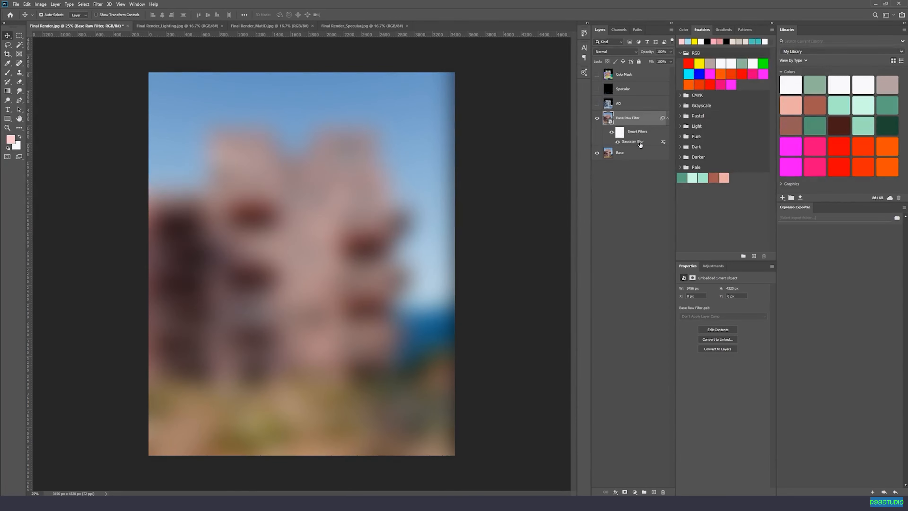
Delete the Gaussian Blur smart filter from the Base Raw Filter layer.
click(612, 142)
right_click(664, 143)
click(663, 143)
right_click(663, 143)
click(697, 168)
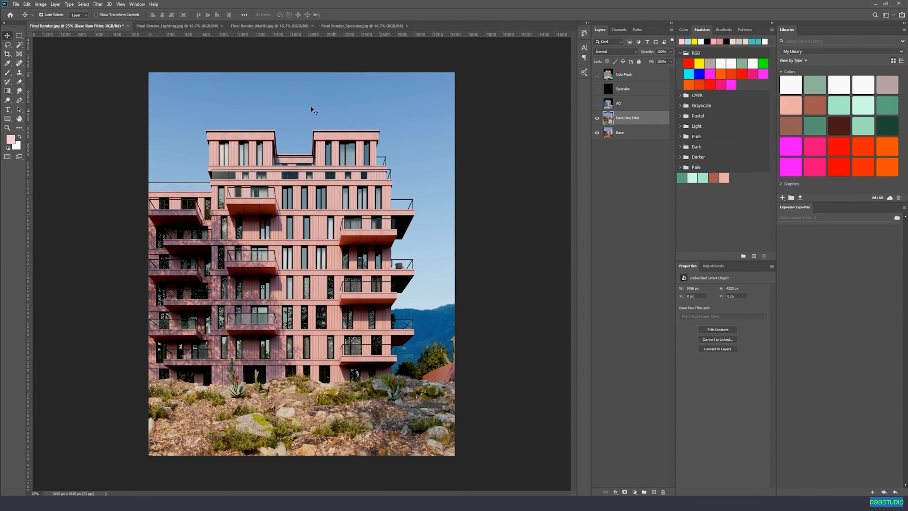
Start a Camera Raw filter on the Base Raw Filter layer with Contrast -40, Highlights +2, Whites +39 and Blacks -30.
click(98, 4)
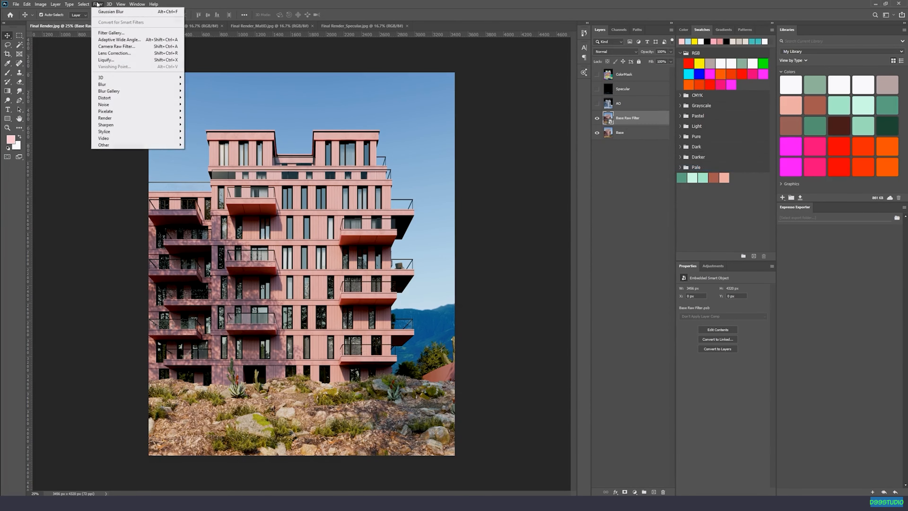
click(150, 48)
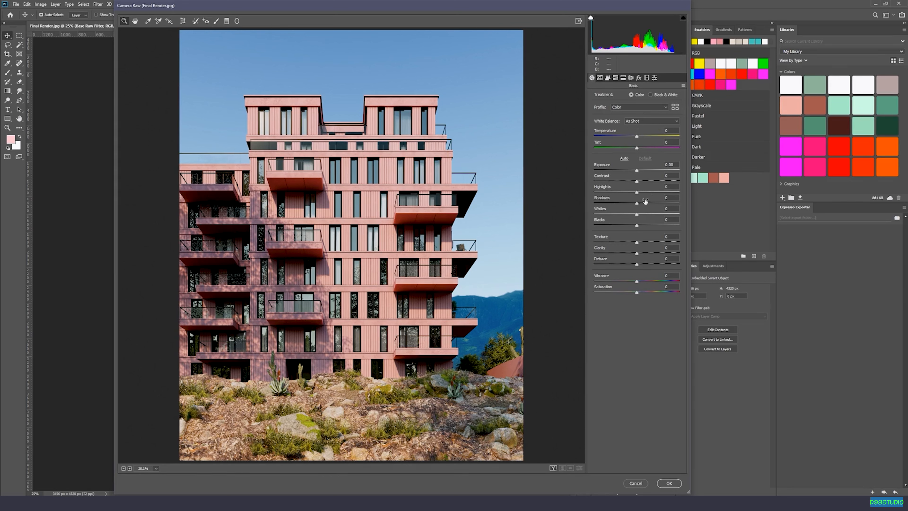
drag(637, 208, 618, 187)
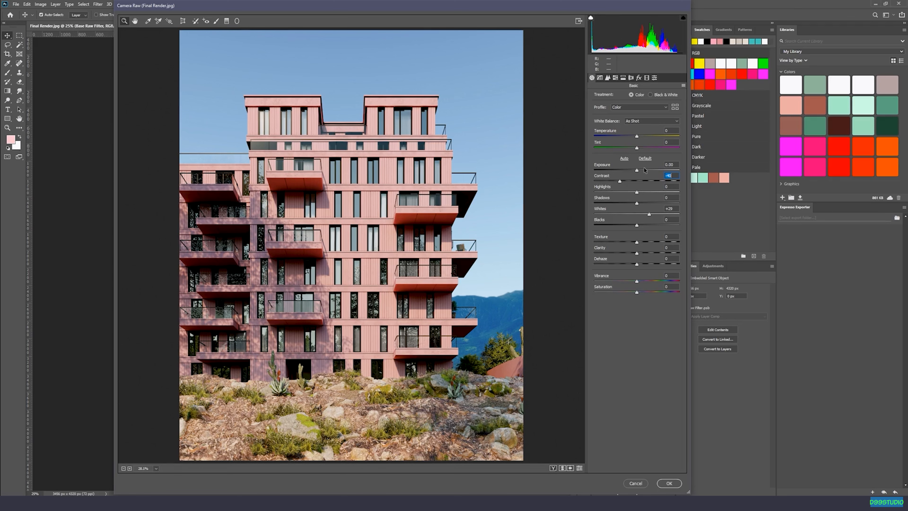
mouse_move(636, 192)
mouse_down()
mouse_move(653, 194)
mouse_move(636, 192)
mouse_up()
drag(636, 225, 654, 215)
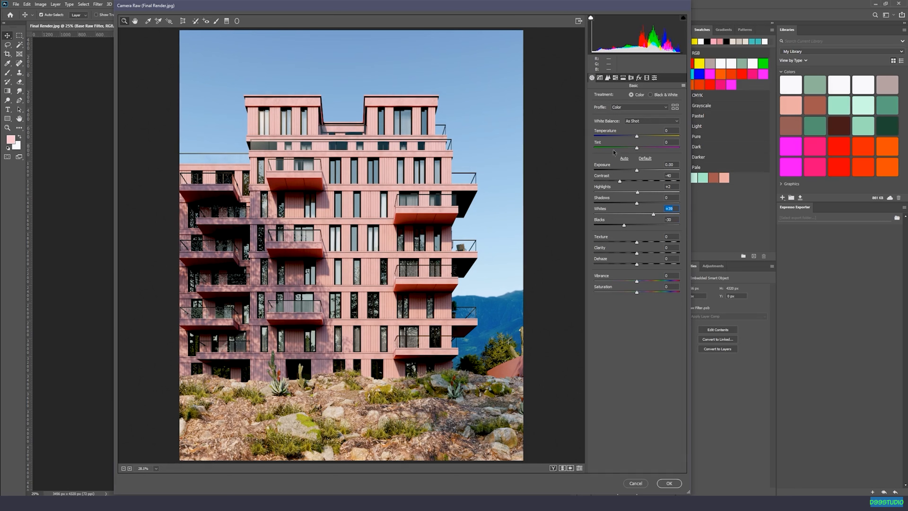
Warm the image with Temperature +6 and Tint +5, and boost its colour with Vibrance +55 and Saturation +18.
mouse_move(636, 137)
mouse_down()
mouse_move(642, 151)
mouse_move(644, 139)
mouse_move(638, 143)
mouse_up()
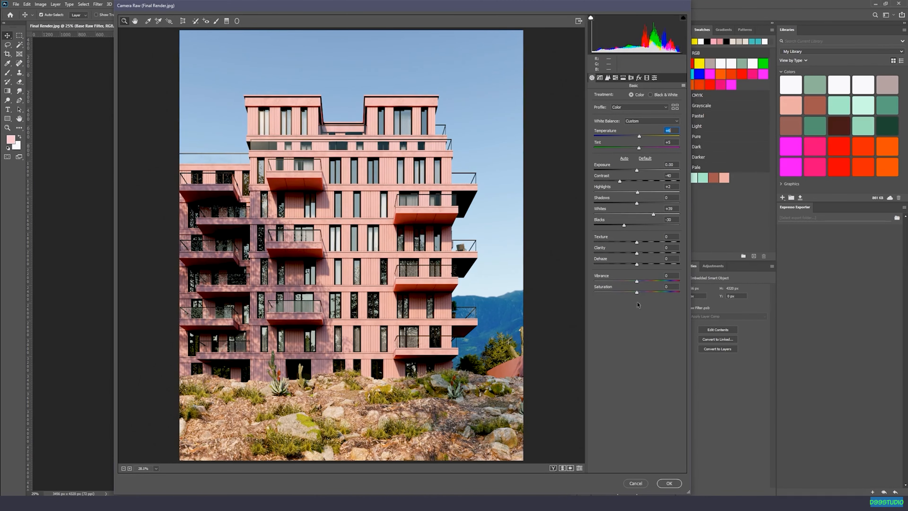
mouse_move(637, 283)
mouse_down()
mouse_move(674, 284)
mouse_move(593, 286)
mouse_move(709, 291)
mouse_move(646, 294)
mouse_up()
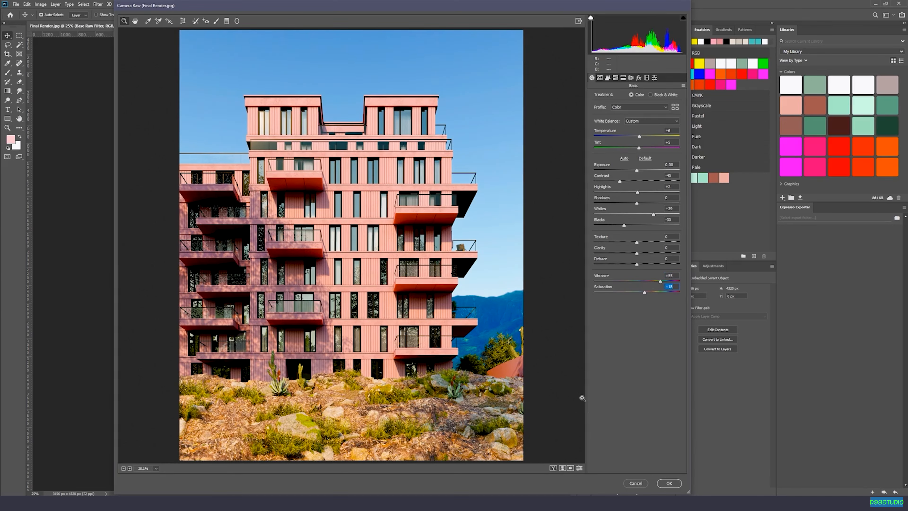
Compare the image with the Basic adjustments against the default settings several times.
click(579, 468)
click(578, 467)
click(579, 468)
click(579, 468)
click(579, 468)
click(579, 468)
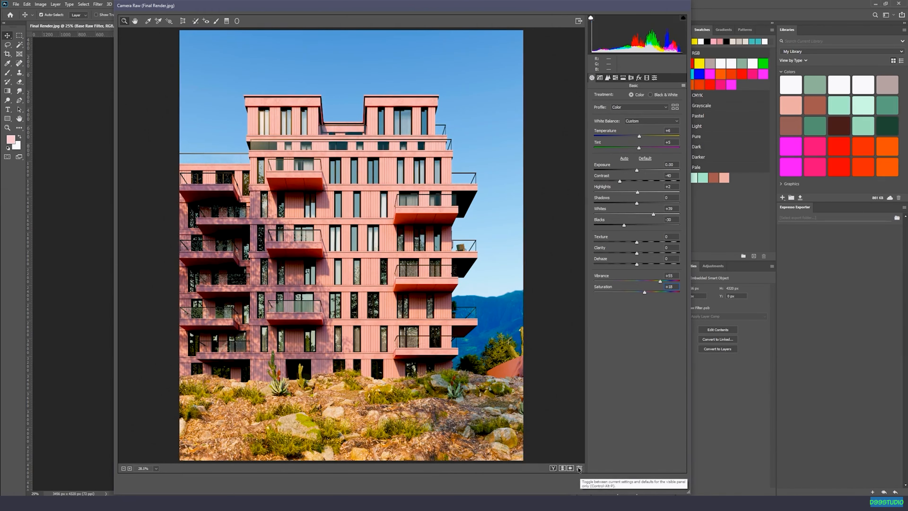
click(579, 468)
click(579, 468)
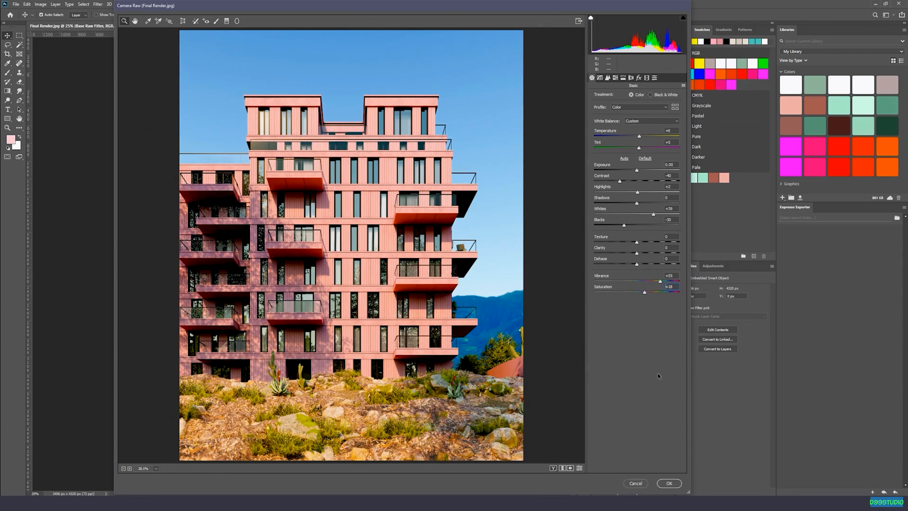
Reduce Vibrance to +38 and compare the image with the default settings.
drag(660, 282, 655, 283)
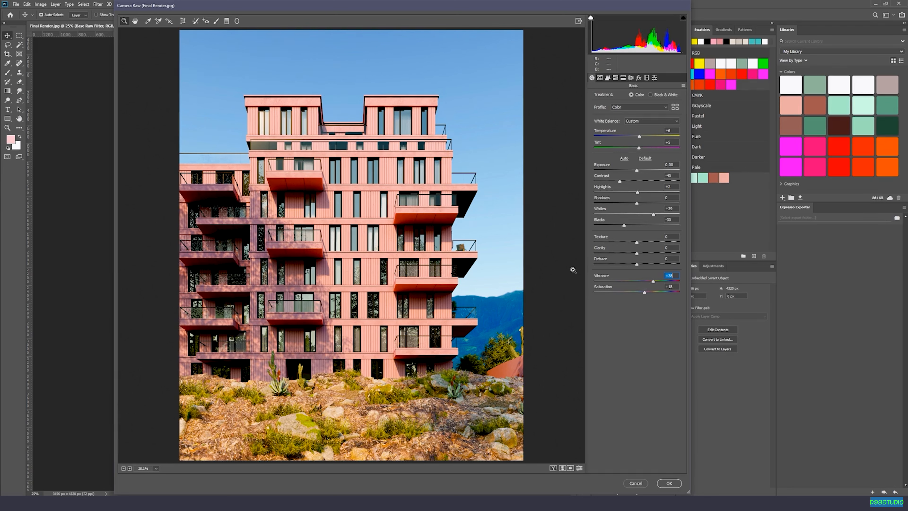
click(579, 468)
click(579, 468)
Set Clarity to +15 while checking the facade detail, and compare the whole image with the default settings.
drag(308, 139, 372, 152)
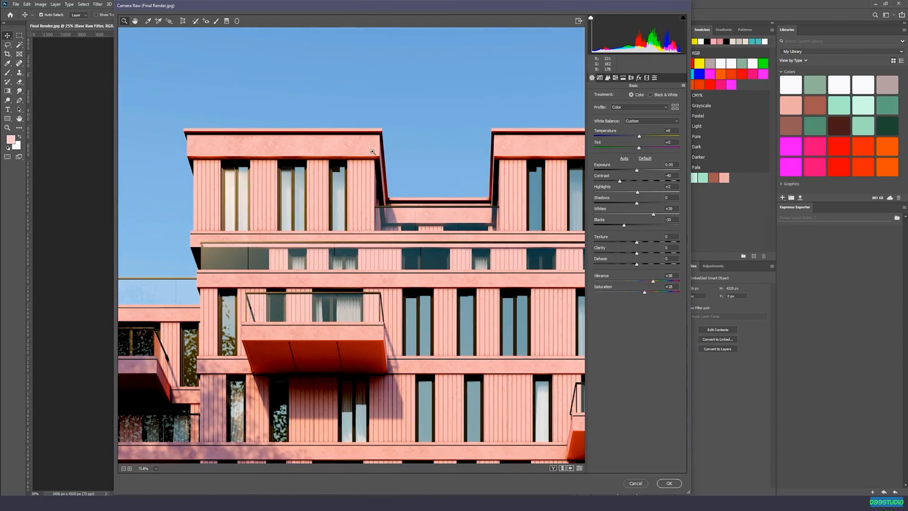
mouse_move(636, 252)
mouse_down()
mouse_move(684, 260)
mouse_move(638, 256)
mouse_move(650, 260)
mouse_up()
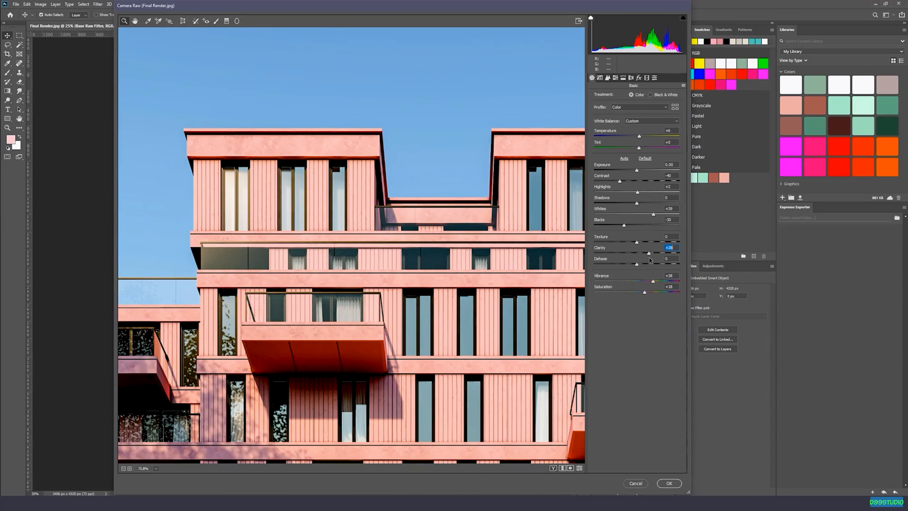
text(15)
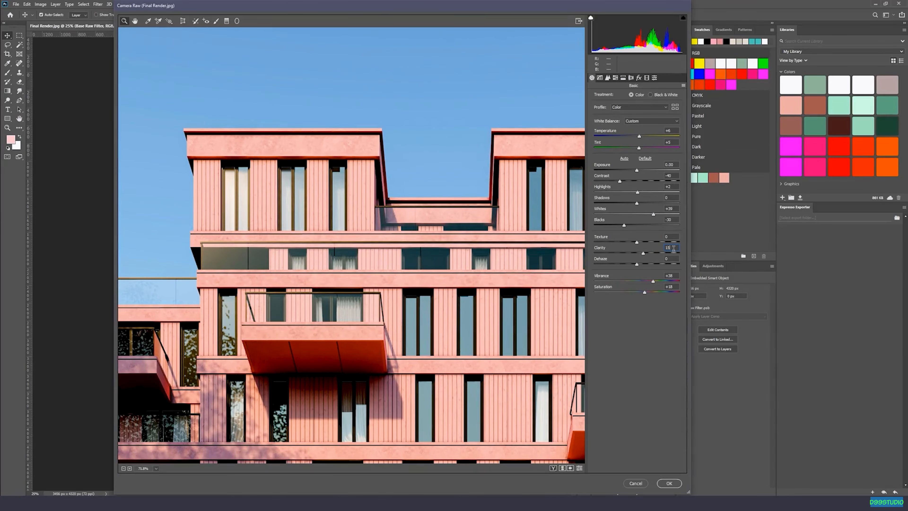
right_click(396, 246)
click(425, 292)
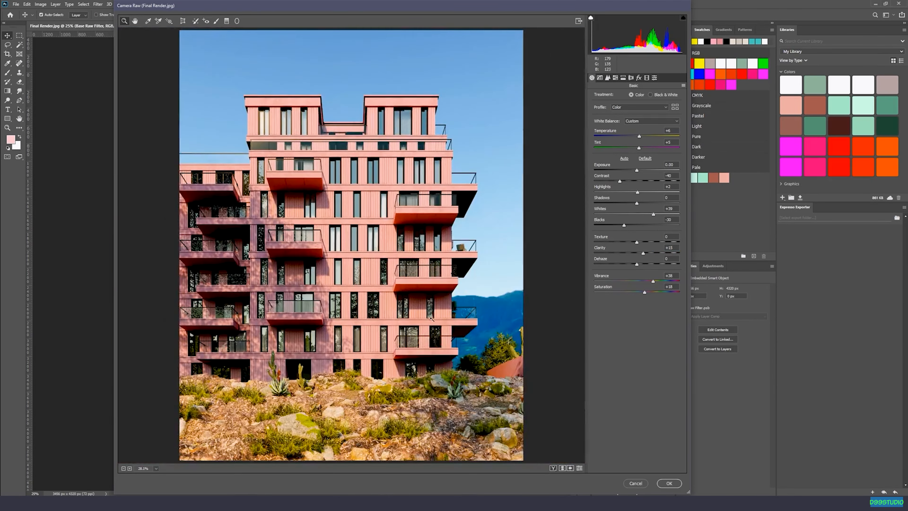
click(579, 468)
click(579, 468)
click(580, 469)
click(580, 469)
Darken the image edges with a lens vignetting Amount of -43 and Midpoint of 74, and apply the Camera Raw filter.
click(630, 78)
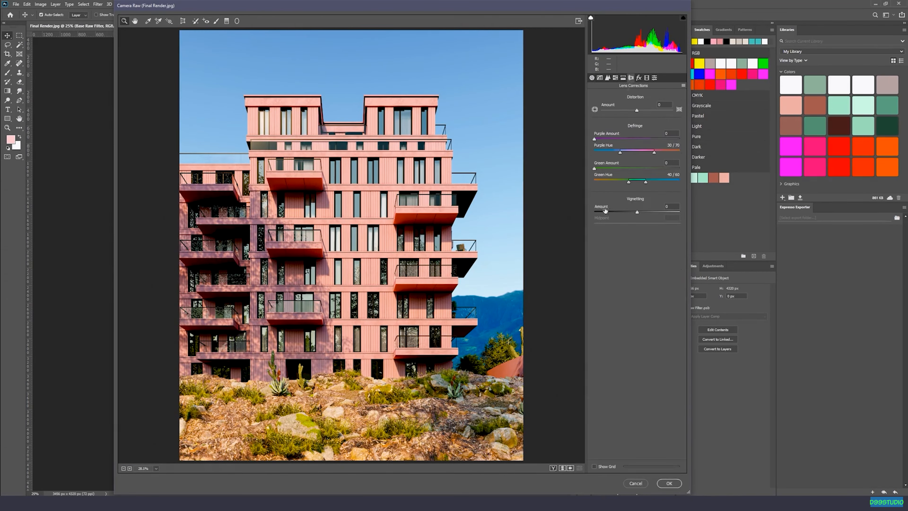
drag(636, 212, 668, 228)
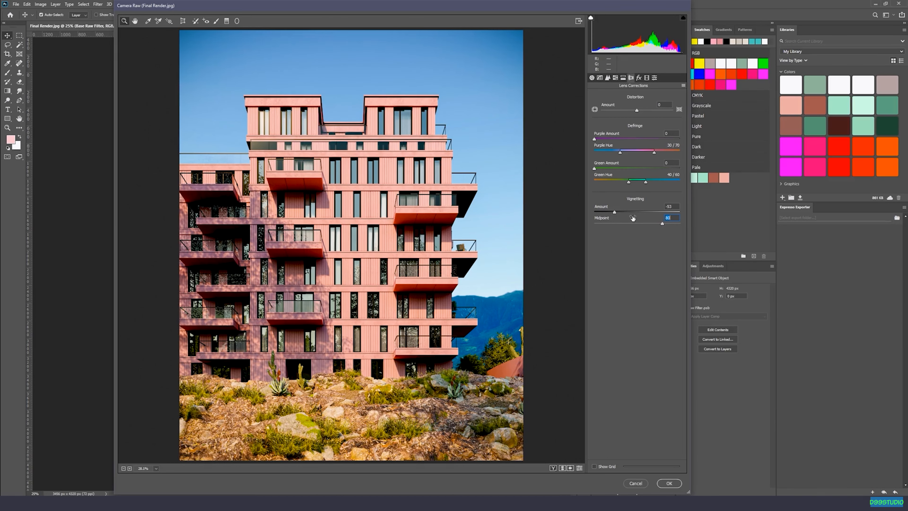
drag(614, 213, 658, 226)
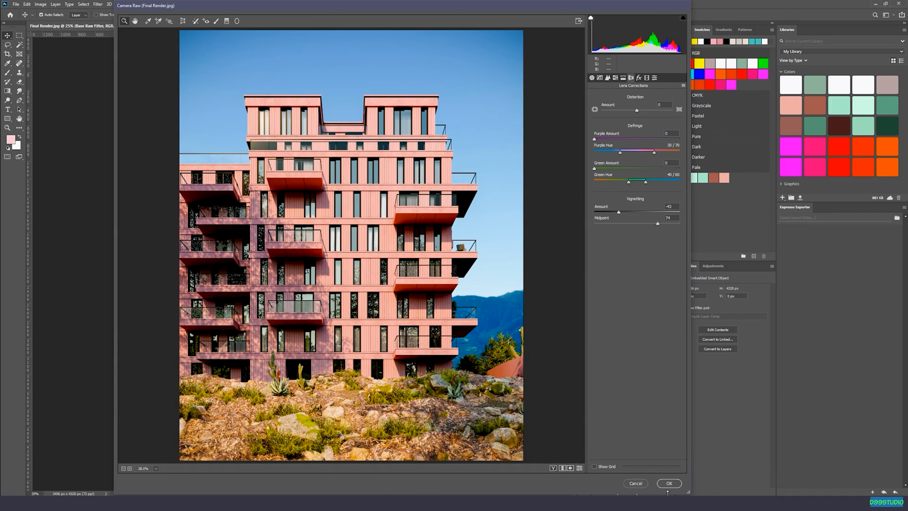
click(668, 483)
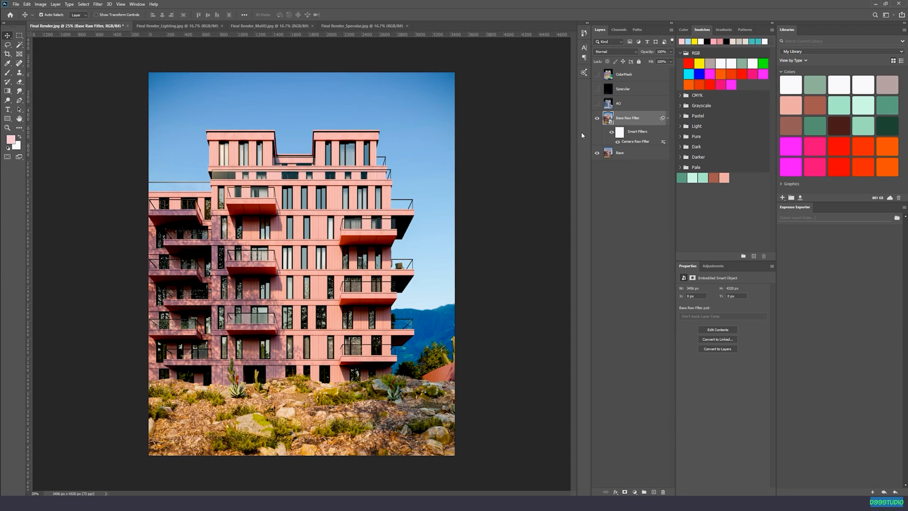
click(635, 491)
click(613, 403)
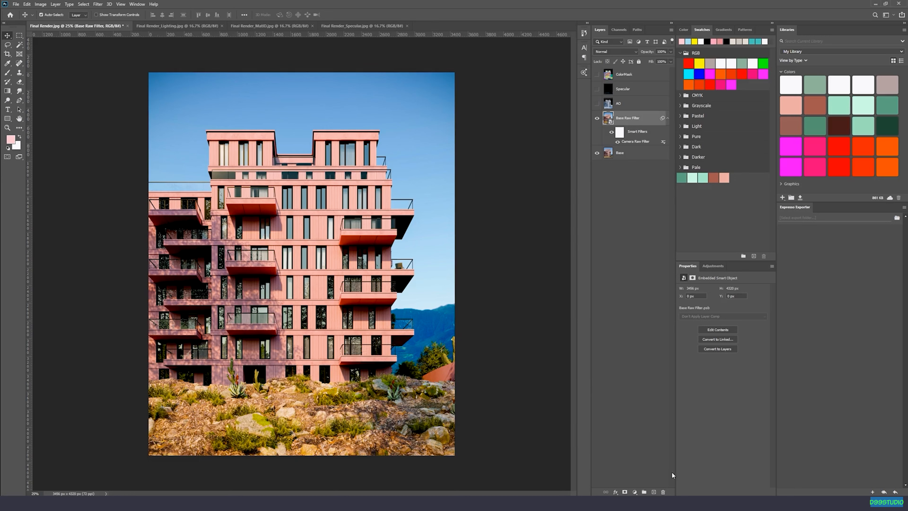
click(653, 492)
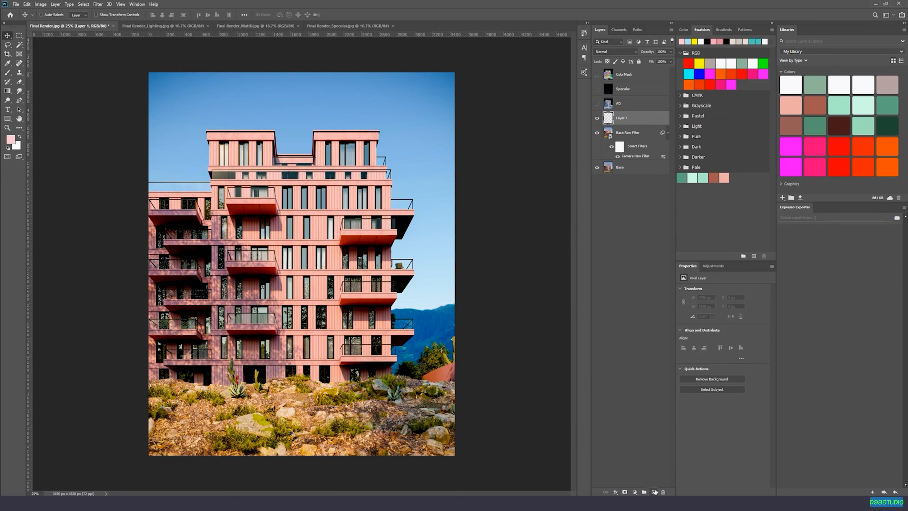
key(ctrl+z)
Add a Hue/Saturation adjustment layer above Base Raw Filter with Saturation at -30, and select its layer mask.
click(635, 492)
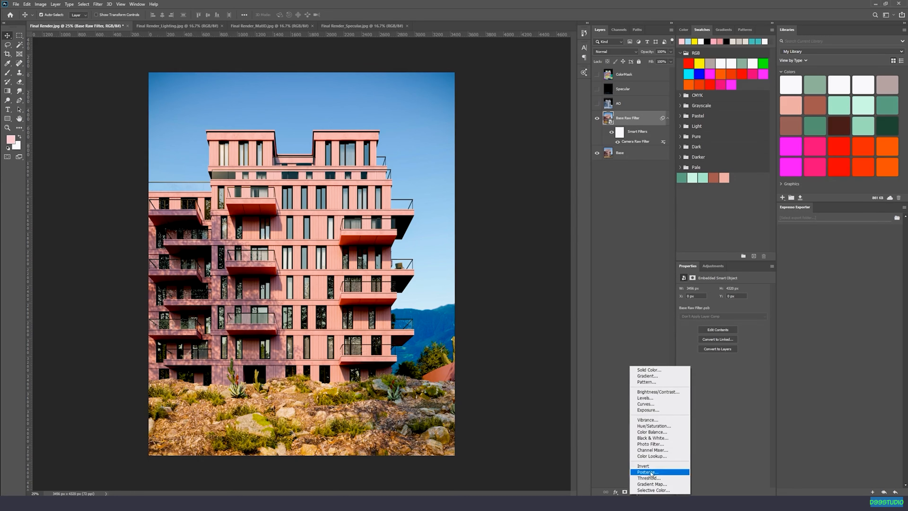
click(652, 425)
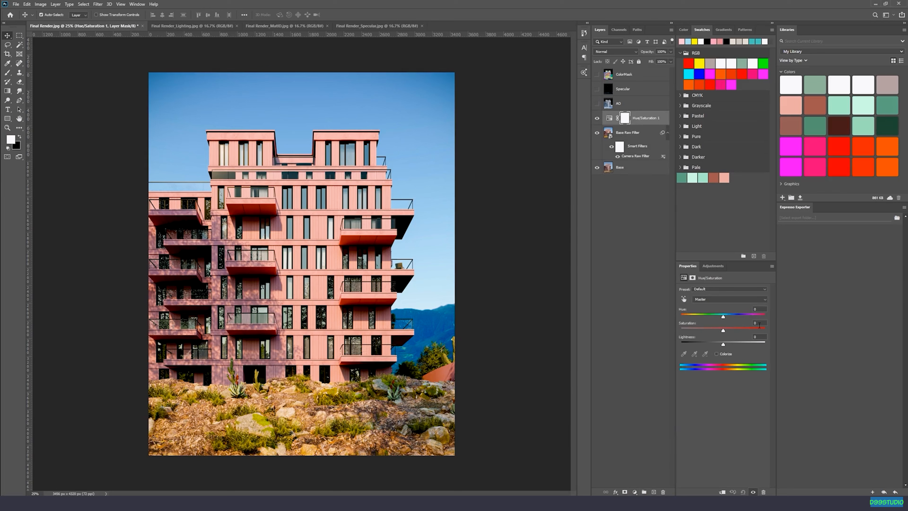
drag(725, 330, 716, 332)
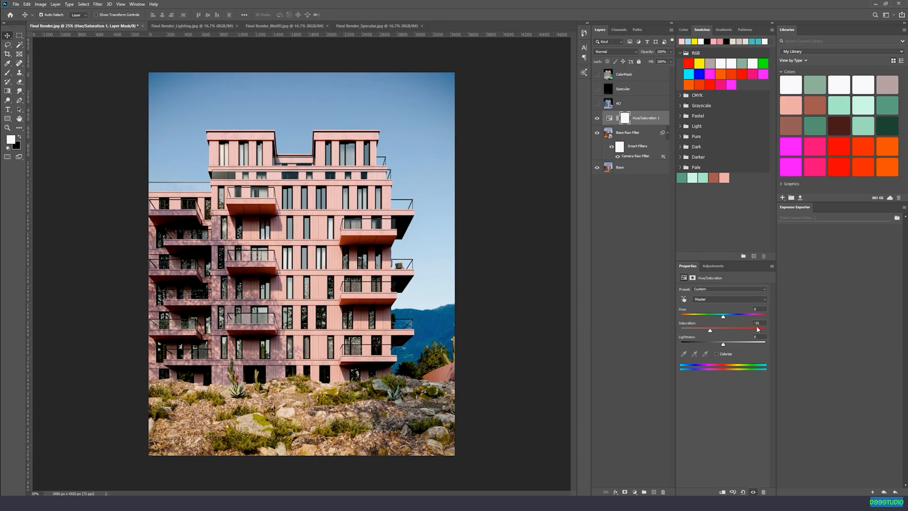
text(-30)
click(624, 118)
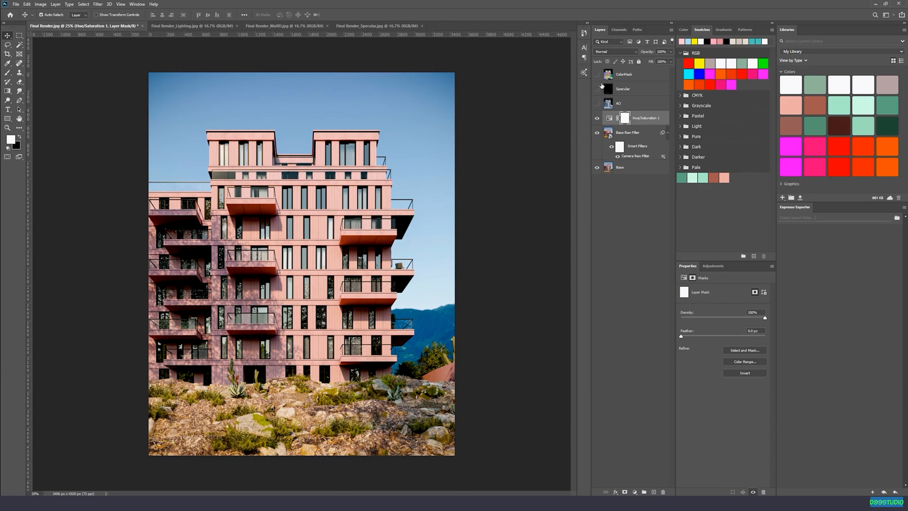
Inspect the ColorMask layer, hide it again, and fill the Hue/Saturation 1 mask with black.
click(596, 74)
click(615, 77)
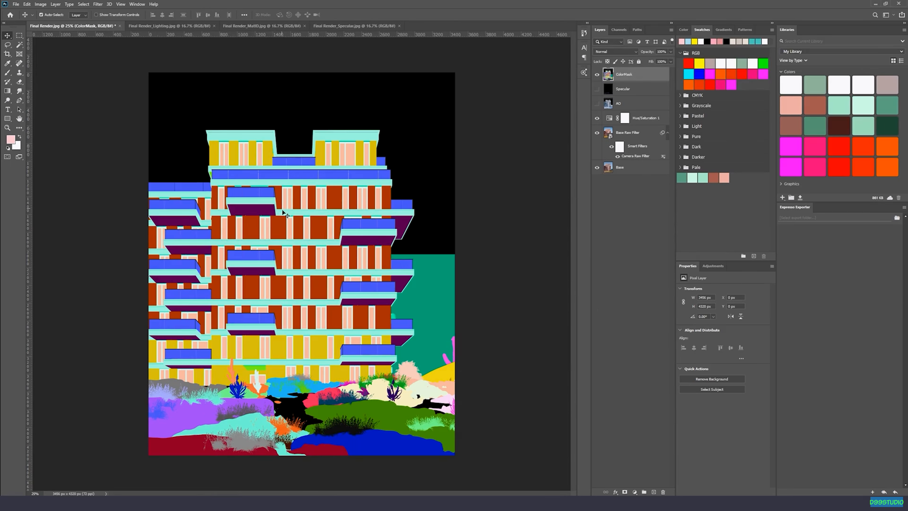
click(597, 74)
click(624, 119)
key(x)
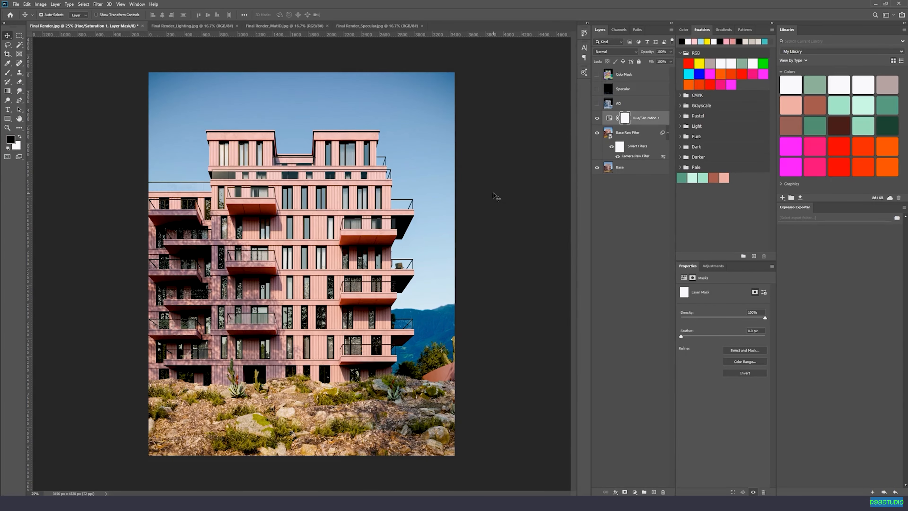
key(alt+BackSpace)
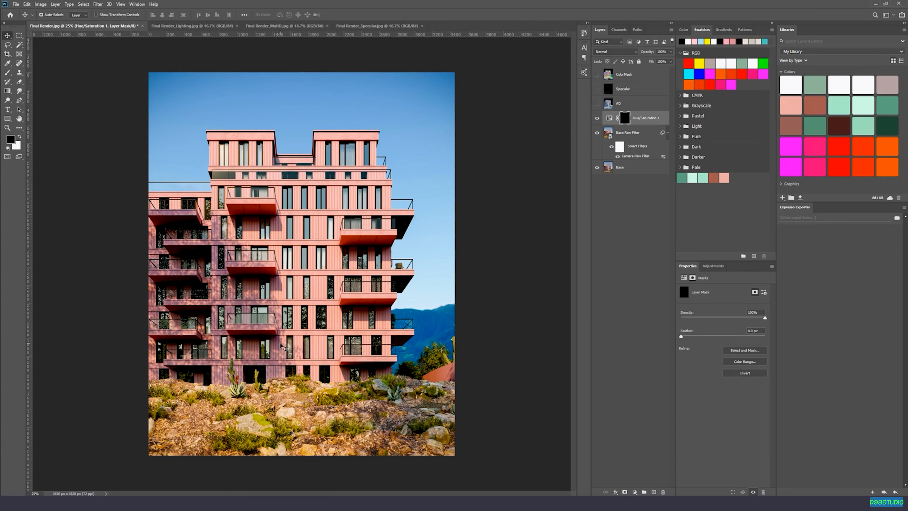
Set up the Brush tool with a white foreground color and 100% opacity for the Hue/Saturation 1 mask.
key(x)
click(19, 137)
click(20, 137)
click(20, 137)
click(20, 136)
key(b)
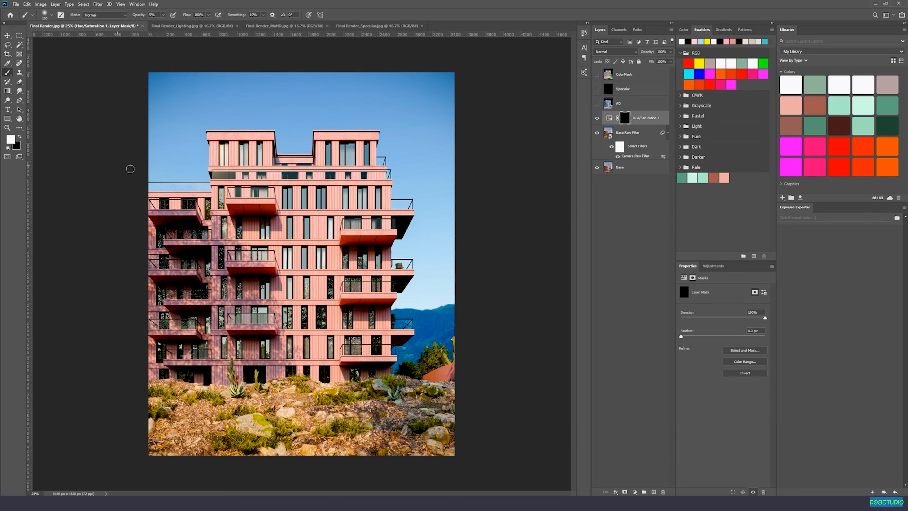
right_click(312, 194)
drag(373, 211, 387, 211)
click(429, 2)
click(163, 15)
drag(165, 25, 169, 25)
click(397, 11)
Paint the rocky ground white on the Hue/Saturation 1 mask, trim spill with black, and compare the image without the adjustment.
drag(332, 426, 324, 426)
mouse_move(156, 414)
mouse_down()
mouse_move(205, 404)
mouse_move(164, 394)
mouse_up()
key(x)
mouse_move(329, 324)
mouse_down()
mouse_move(361, 301)
mouse_move(359, 310)
mouse_up()
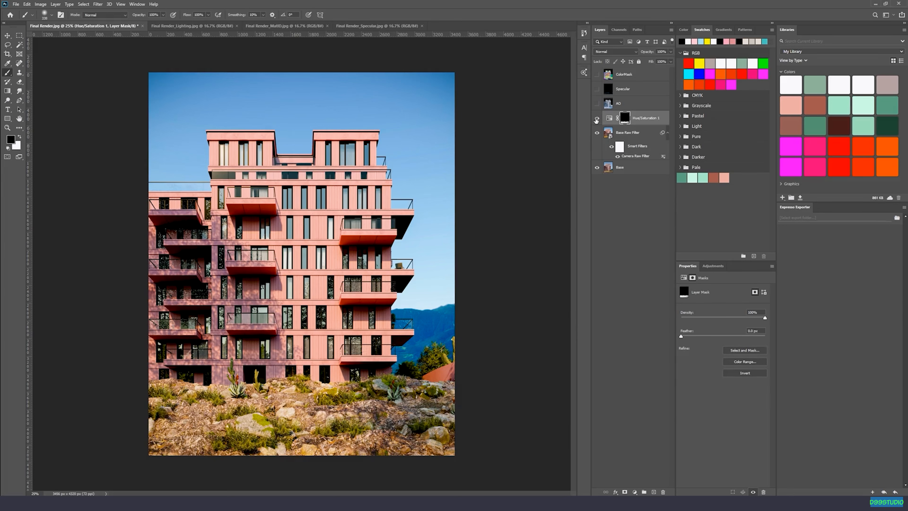
click(596, 119)
click(596, 119)
click(596, 118)
click(596, 118)
Add a Color Balance adjustment layer limited to the rocky ground's mask and shift its colors slightly toward red and blue.
ctrl+click(625, 122)
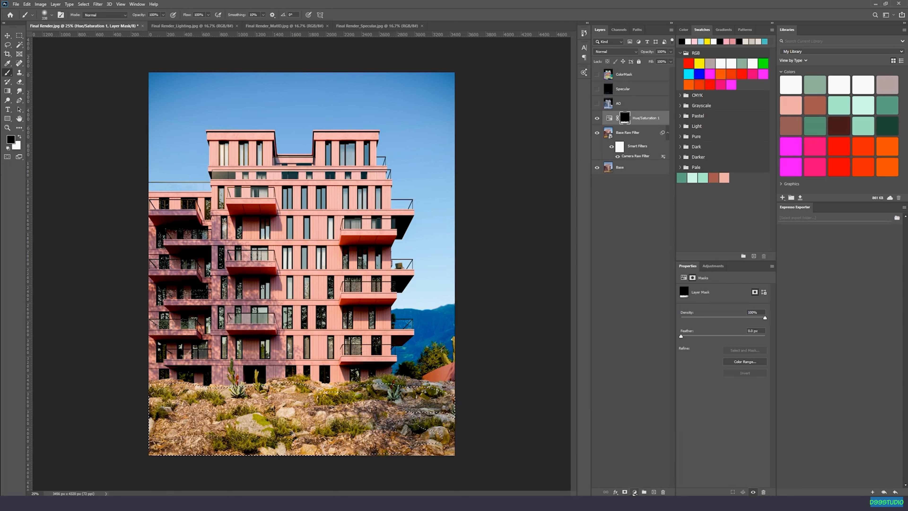
click(634, 492)
click(646, 431)
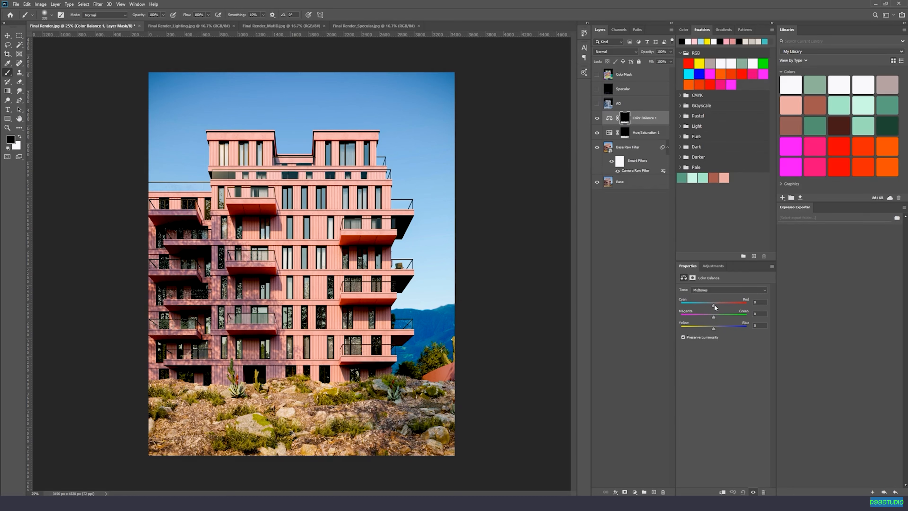
drag(712, 309, 708, 309)
drag(714, 317, 713, 319)
drag(707, 331, 714, 331)
click(714, 289)
click(715, 296)
drag(711, 305, 715, 306)
Compare the rocky ground with and without the Color Balance 1 adjustment.
click(596, 117)
click(596, 117)
click(596, 118)
click(597, 118)
click(596, 118)
click(596, 118)
click(596, 118)
click(596, 118)
click(596, 117)
click(596, 118)
Select the sky and mountains by their flat colors on the ColorMask layer, hide that layer, and feather the selection.
click(618, 109)
click(611, 74)
click(597, 74)
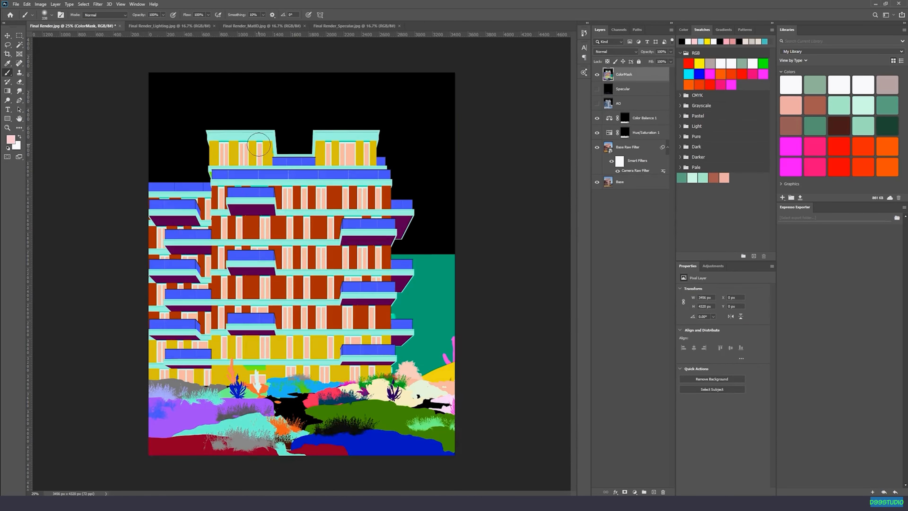
key(w)
click(416, 141)
shift+click(420, 295)
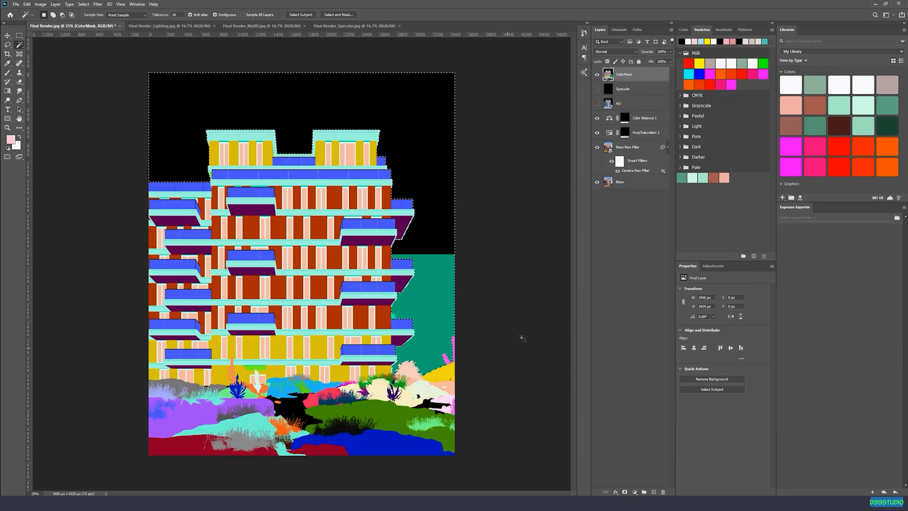
click(596, 74)
right_click(427, 123)
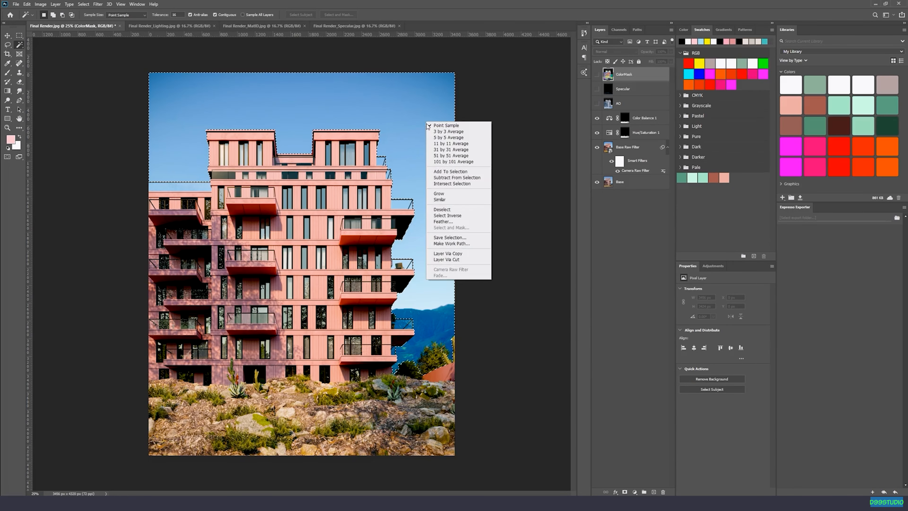
click(440, 221)
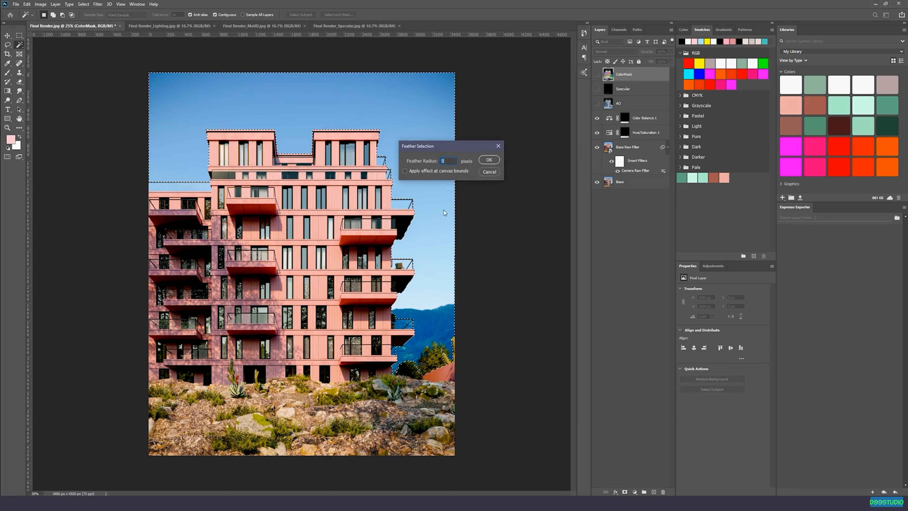
click(487, 151)
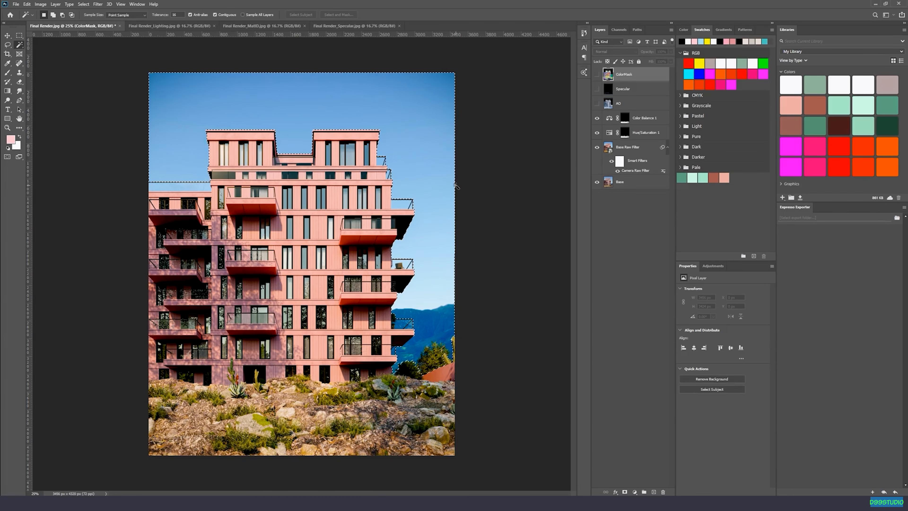
key(ctrl+plus)
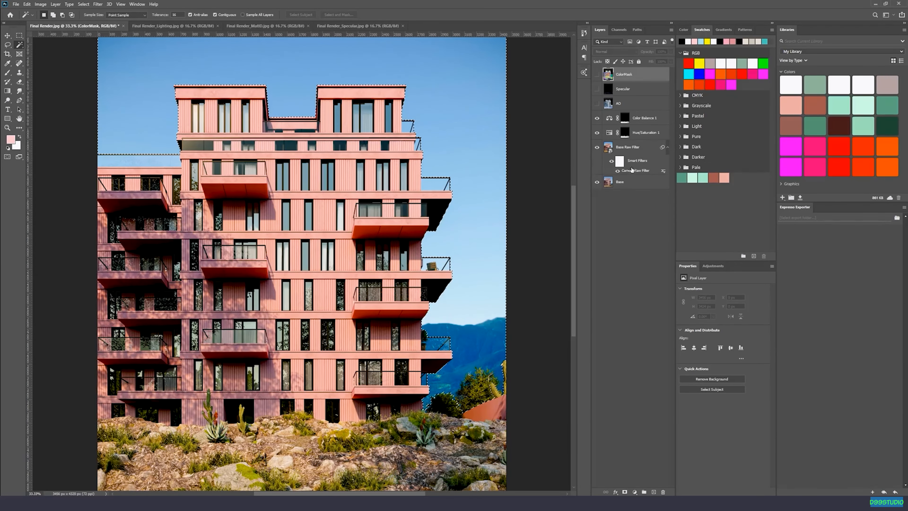
Add an Exposure adjustment layer above Color Balance 1, limited to the sky and mountain selection.
click(643, 119)
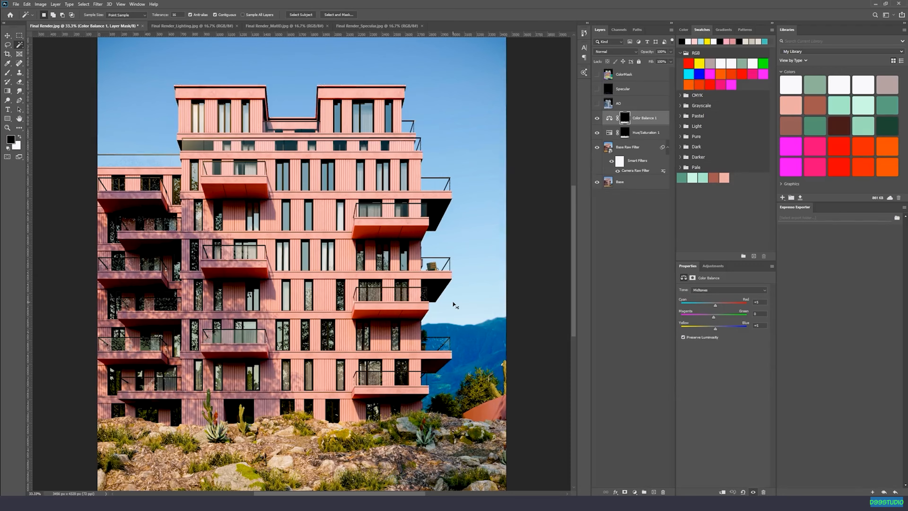
key(ctrl+minus)
click(635, 491)
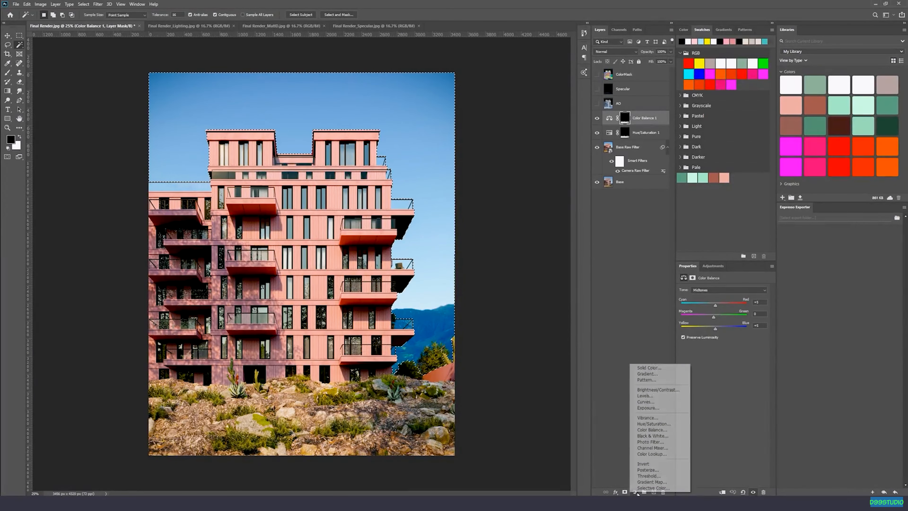
click(643, 402)
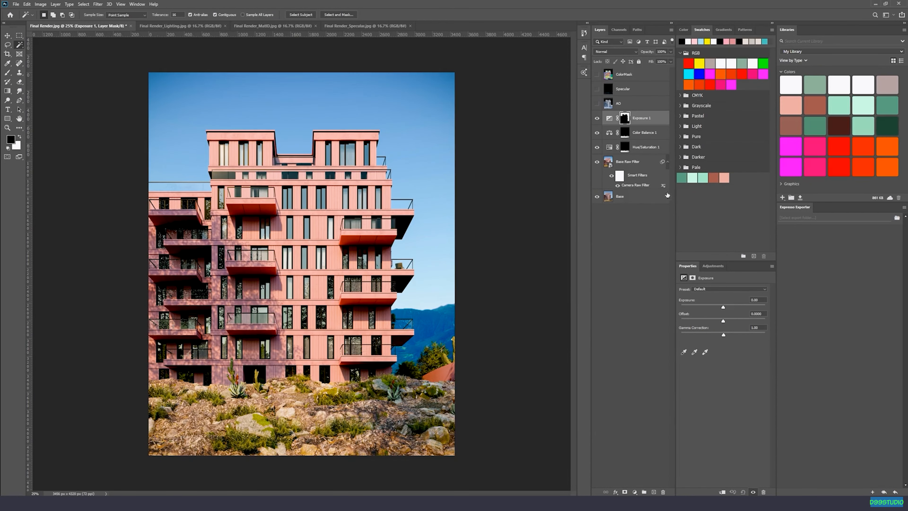
Set Exposure to +0.14, Offset to about -0.015 and Gamma Correction to about 0.8, and compare the sky without the adjustment.
mouse_move(724, 309)
mouse_down()
mouse_move(719, 335)
mouse_move(728, 339)
mouse_move(724, 306)
mouse_move(722, 324)
mouse_up()
key(ctrl+z)
key(ctrl+z)
click(597, 118)
click(597, 118)
click(597, 118)
click(597, 118)
click(597, 118)
click(596, 119)
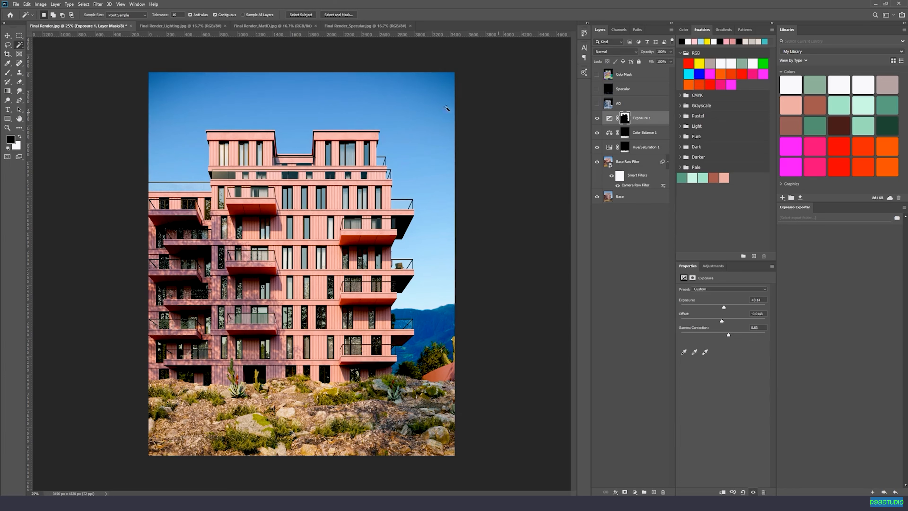
Add a second Color Balance layer using the Exposure 1 mask and shift its midtones strongly toward cyan, adjusting magenta and yellow.
ctrl+click(624, 118)
click(634, 492)
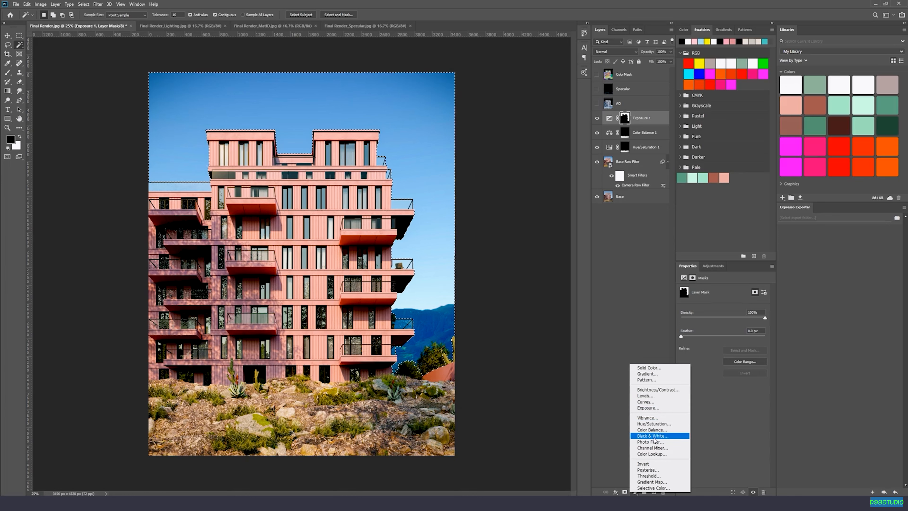
click(652, 430)
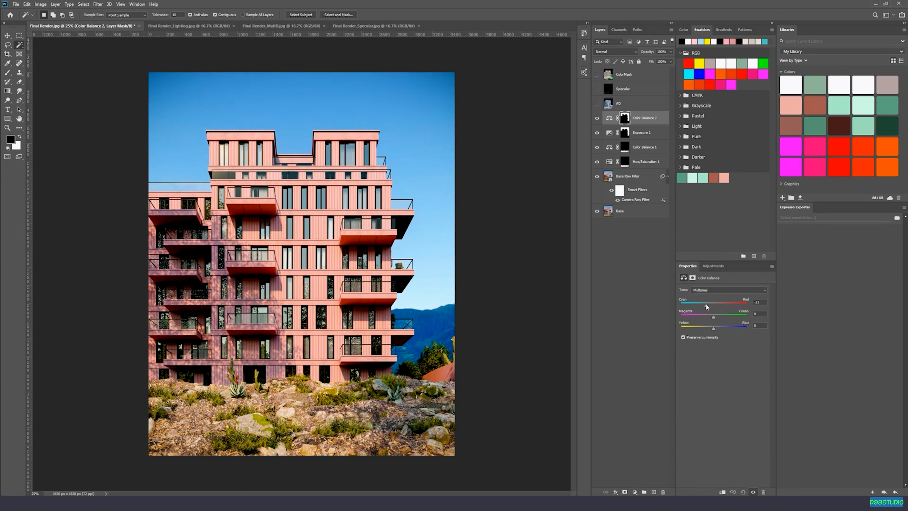
drag(694, 305, 686, 308)
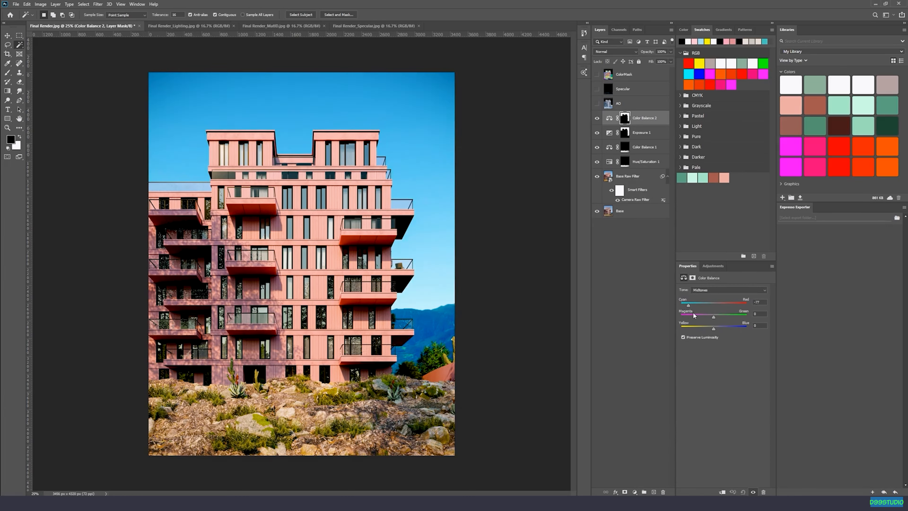
drag(669, 315, 699, 316)
drag(685, 332, 708, 334)
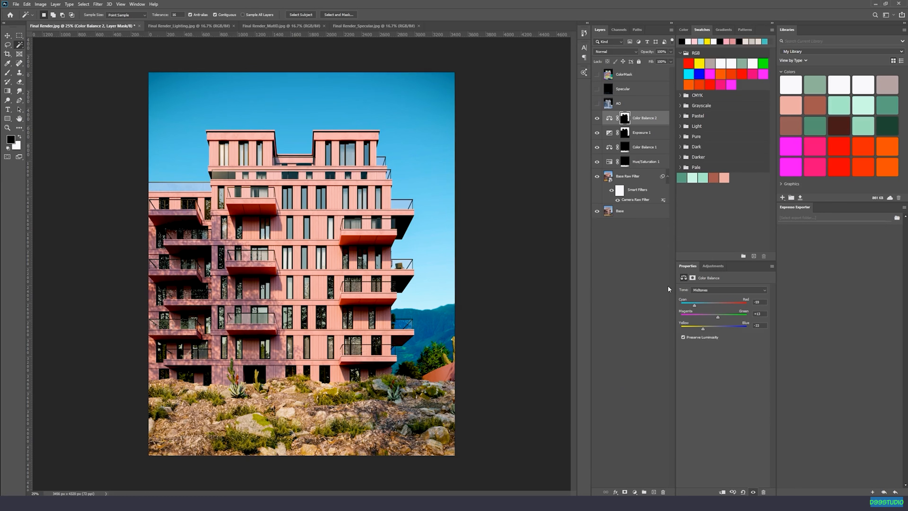
Set the Color Balance 2 highlights to Cyan-Red -32, Magenta-Green -7 and Yellow-Blue +14.
click(725, 289)
click(710, 305)
drag(712, 307, 719, 329)
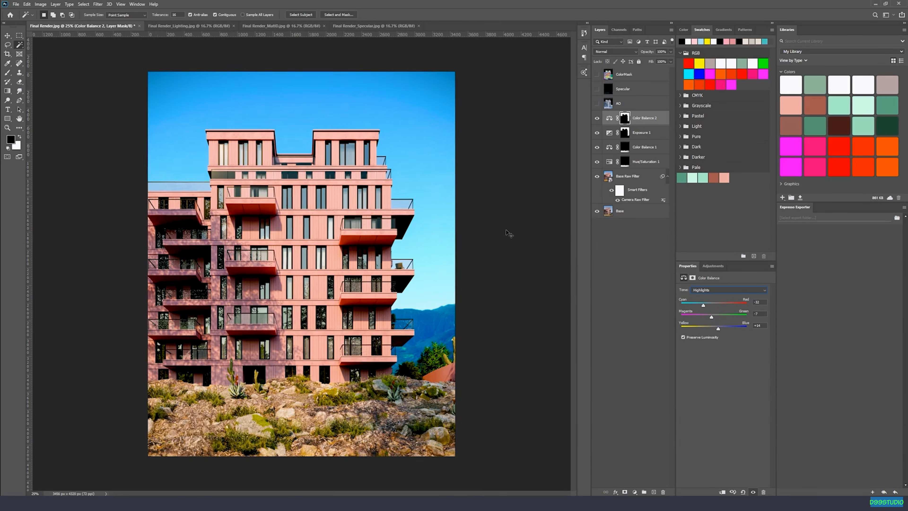
Reduce the Color Balance 2 effect over the mountains by painting black on its mask with a 25% opacity brush.
scroll(510, 233, up, 2)
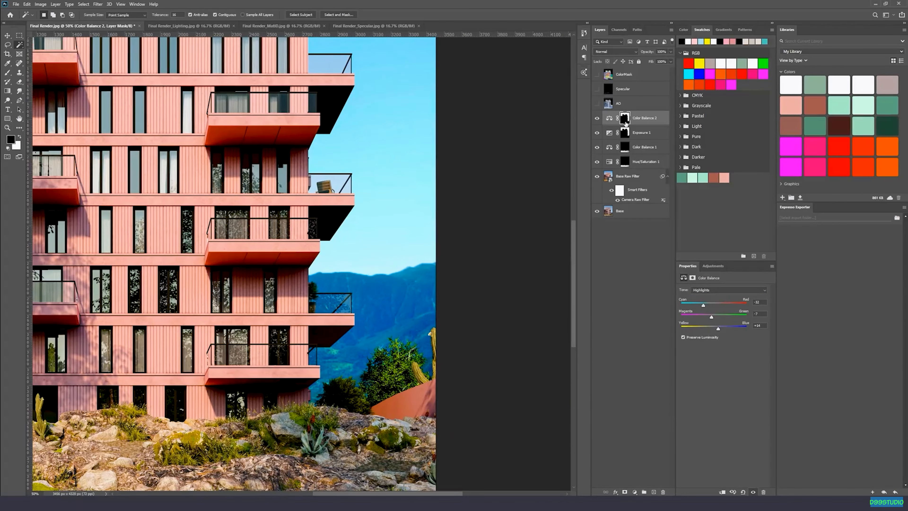
click(624, 120)
key(b)
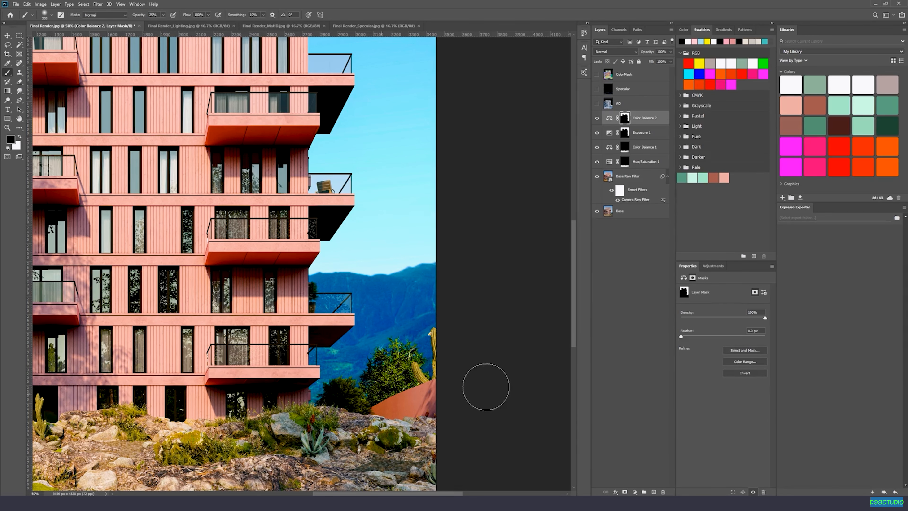
key(ctrl+minus)
key(ctrl+minus)
key(ctrl+minus)
key(ctrl+plus)
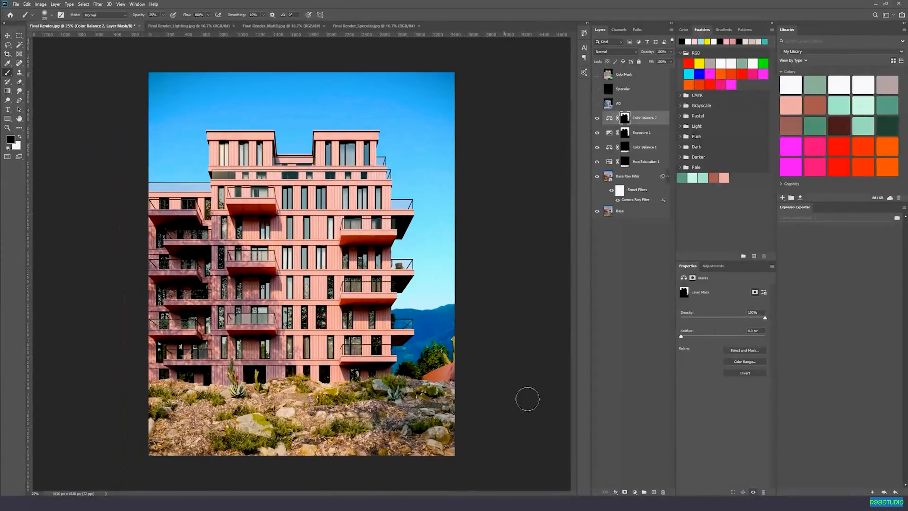
Compare the sky and mountains with and without the Color Balance 2 adjustment.
click(599, 118)
click(599, 118)
click(598, 119)
click(599, 118)
click(597, 120)
click(598, 120)
click(597, 120)
click(597, 120)
Add a Hue/Saturation layer limited to the Color Balance 2 mask and lower its Saturation to about -5.
ctrl+click(625, 119)
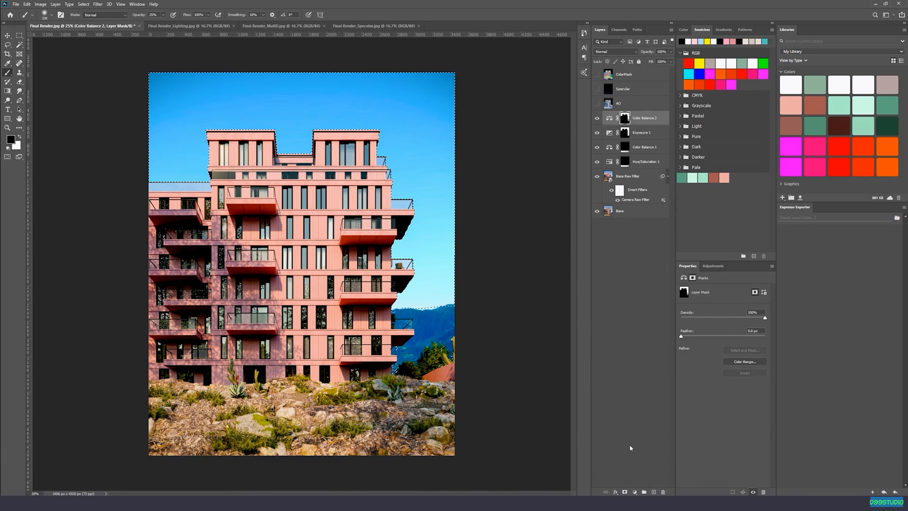
click(634, 492)
click(645, 426)
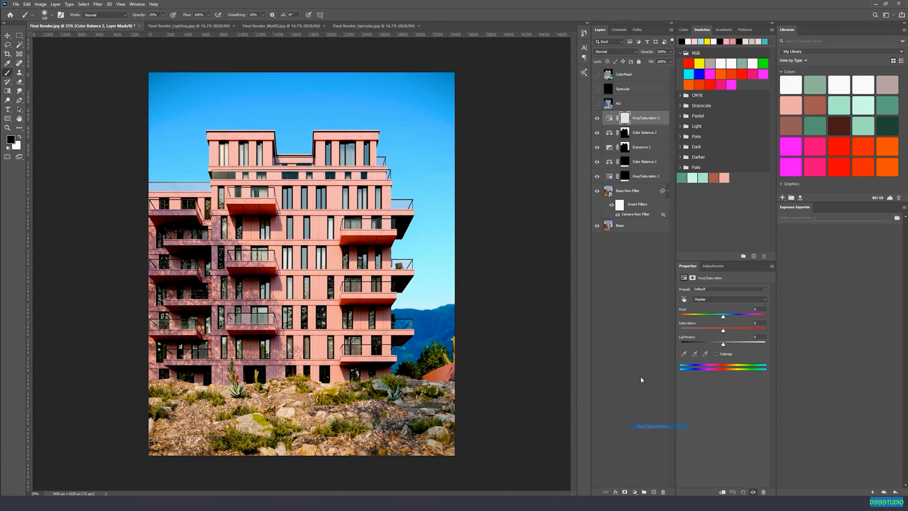
drag(724, 332, 718, 332)
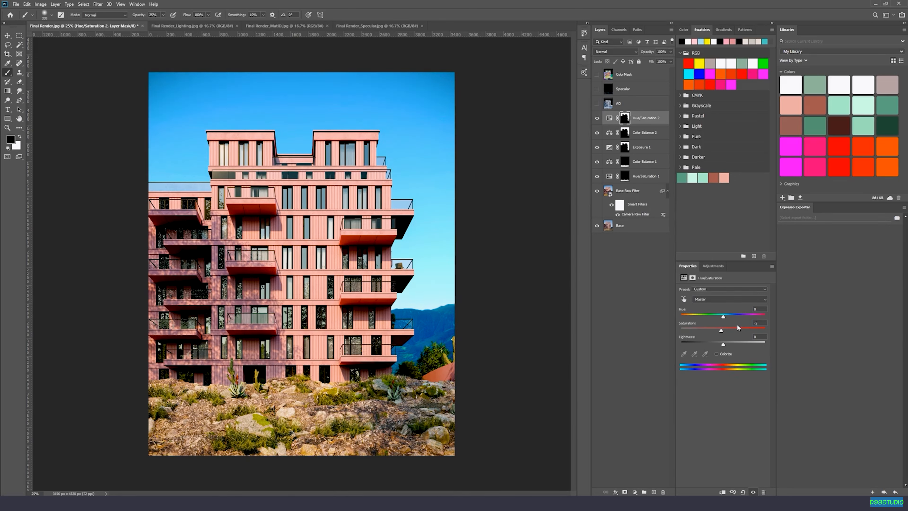
Examine the trees beside the building up close and add another Hue/Saturation adjustment layer above Hue/Saturation 2.
click(625, 132)
key(v)
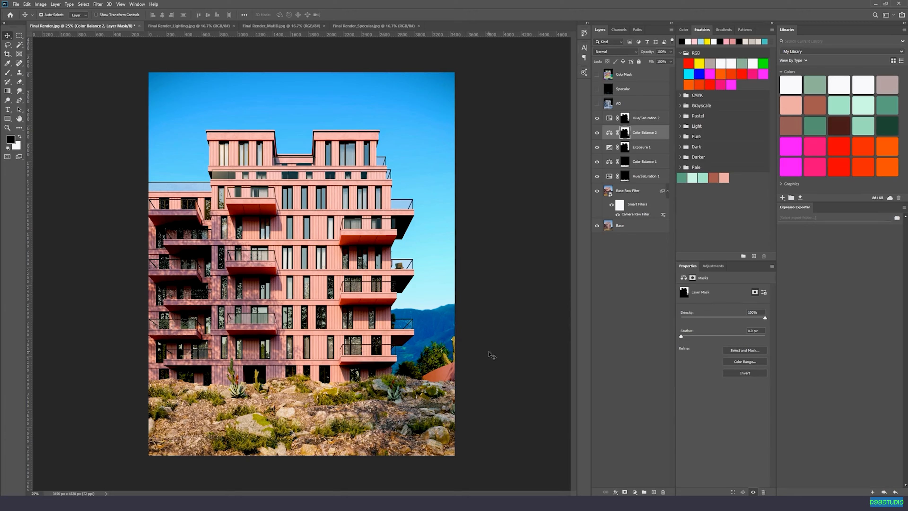
key(ctrl+plus)
key(ctrl+plus)
key(ctrl+plus)
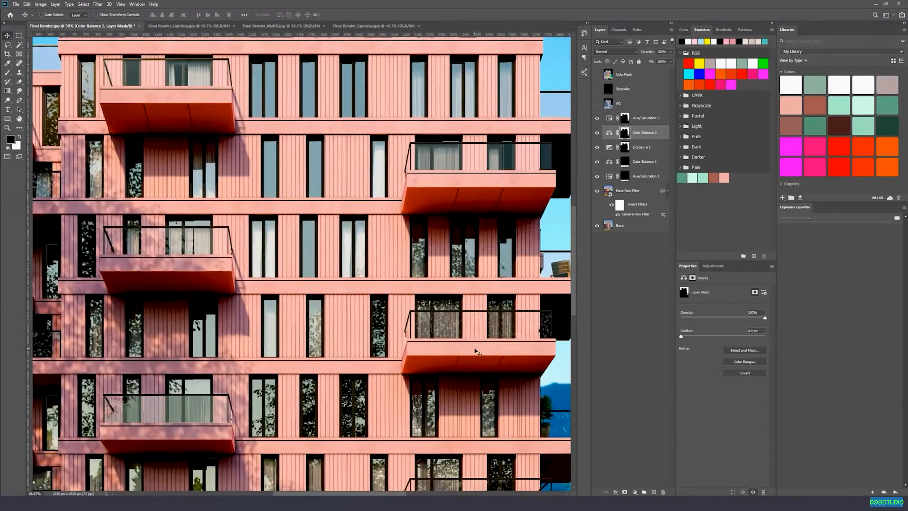
drag(475, 350, 276, 171)
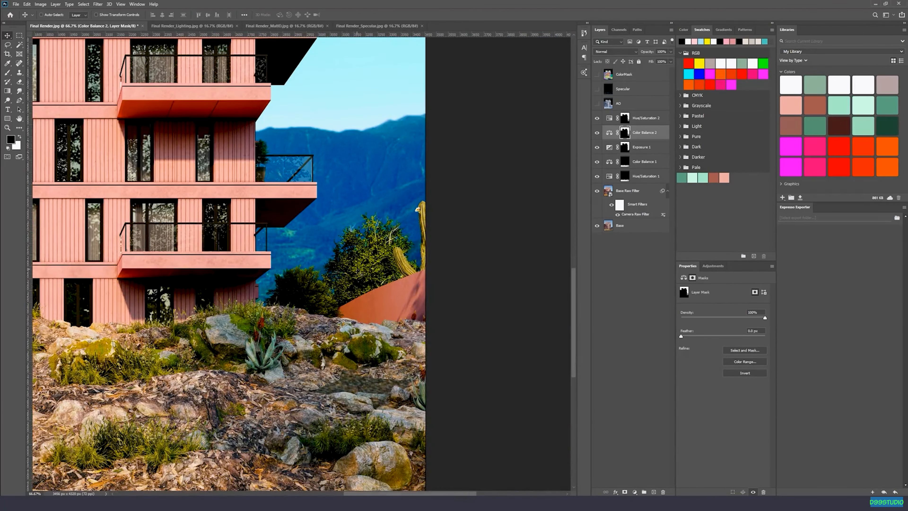
key(ctrl+plus)
click(654, 121)
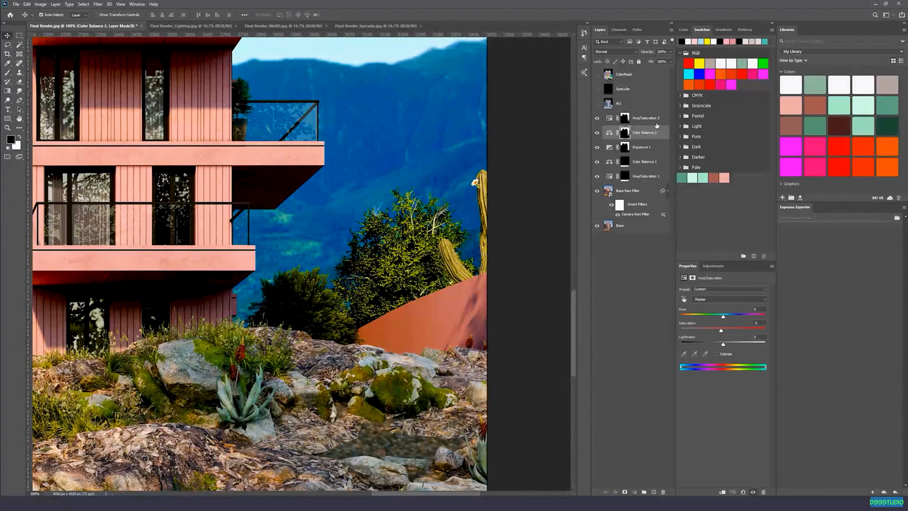
click(634, 491)
click(657, 429)
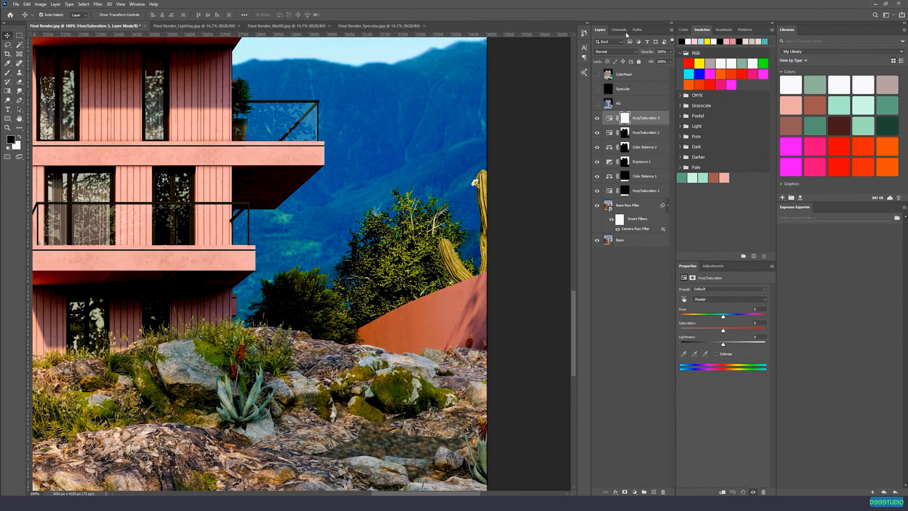
click(596, 74)
click(615, 76)
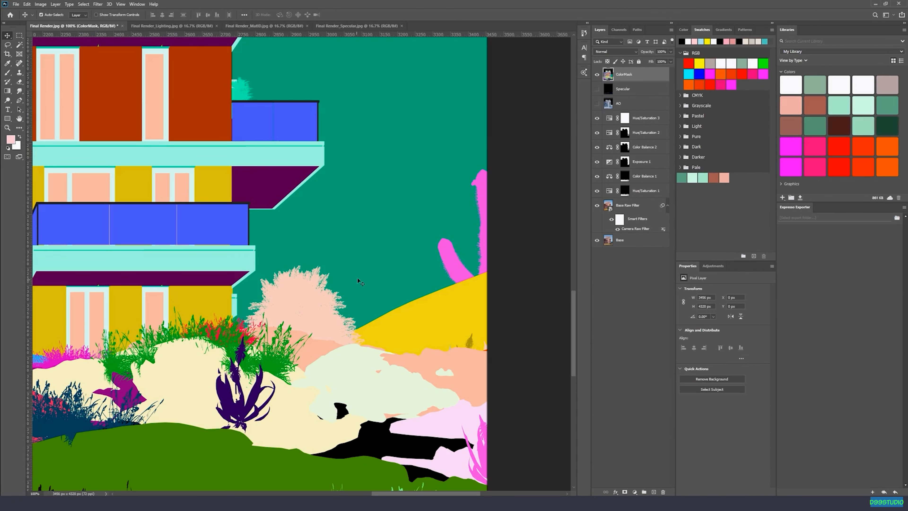
click(19, 45)
click(314, 294)
key(ctrl+d)
click(596, 74)
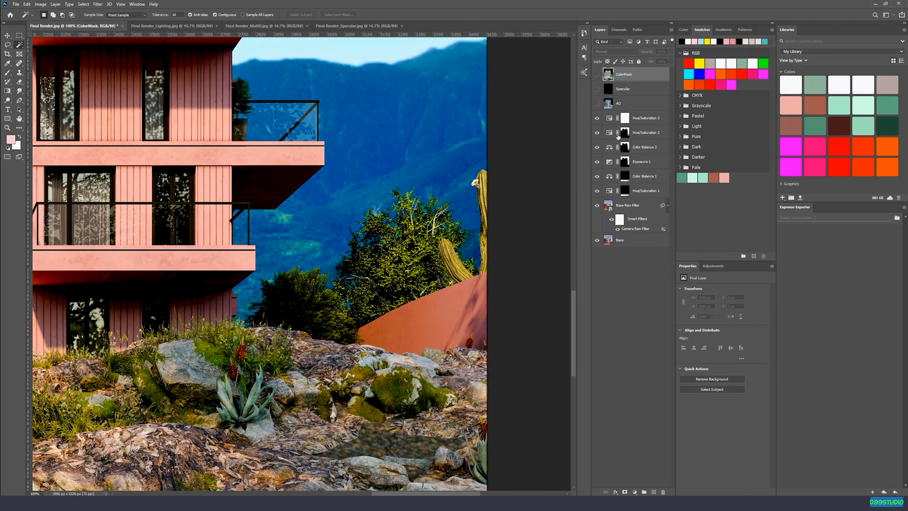
Lower the Saturation of Hue/Saturation 3 to about -33 and its Lightness to about -5.
click(625, 119)
key(d)
key(b)
key(ctrl+plus)
key(ctrl+minus)
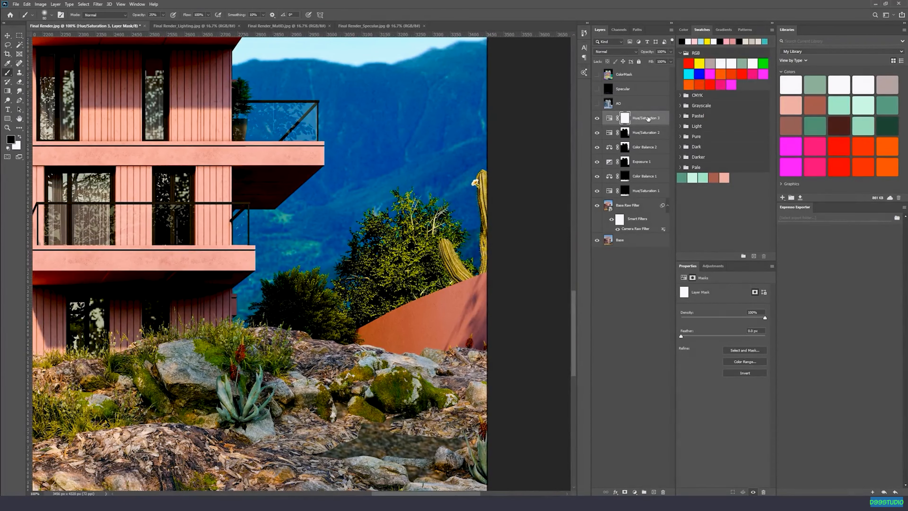
key(ctrl+2)
drag(723, 331, 703, 339)
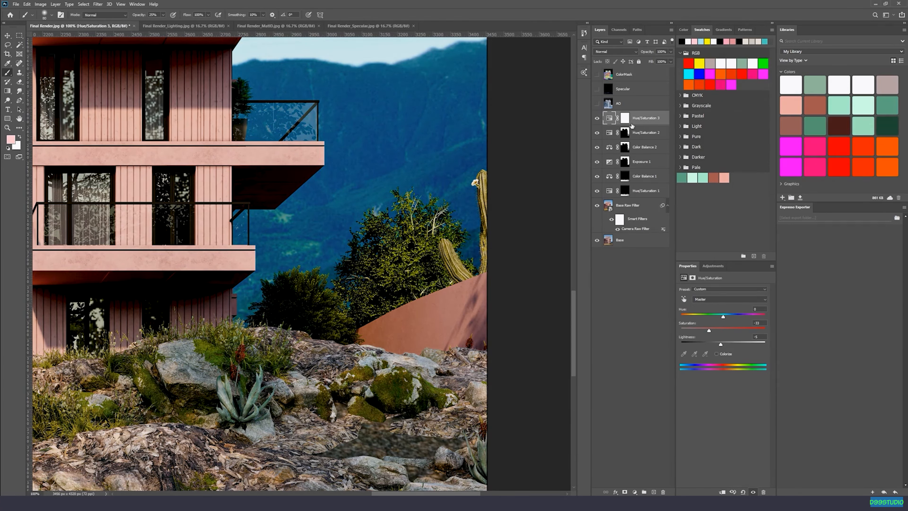
Invert the Hue/Saturation 3 mask to black and paint white at 25% opacity over the trees beside the building.
click(625, 118)
key(ctrl+i)
key(x)
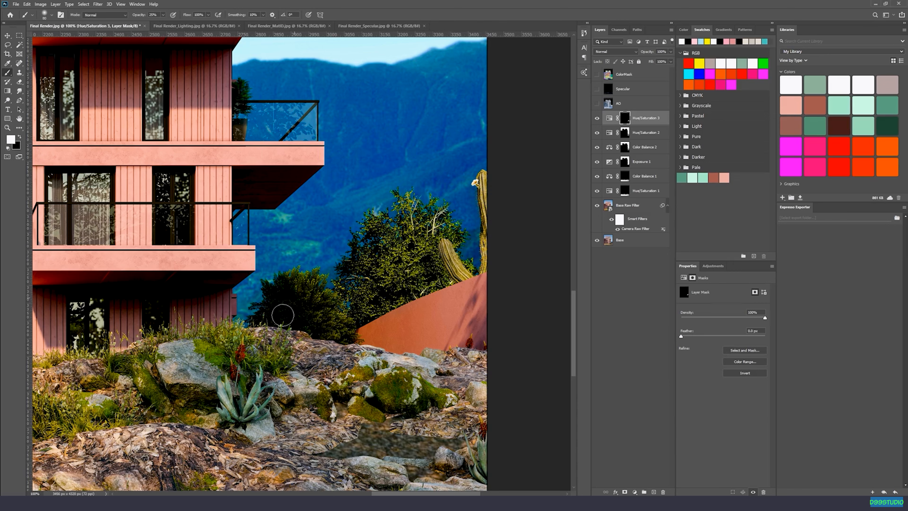
key(ctrl+minus)
key(ctrl+minus)
key(ctrl+minus)
key(ctrl+minus)
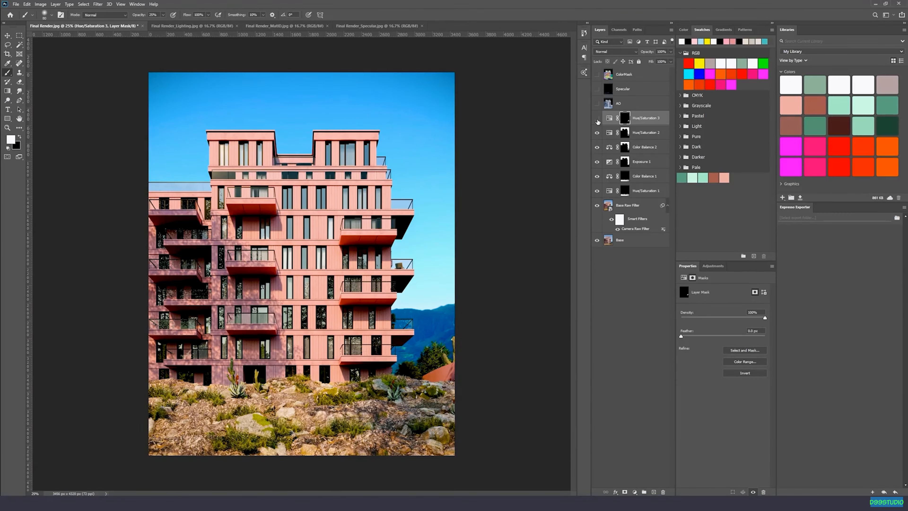
Compare the trees with and without Hue/Saturation 3 and reduce its Saturation to about -51.
click(597, 120)
click(597, 120)
click(597, 120)
click(597, 119)
click(654, 120)
drag(708, 331, 703, 331)
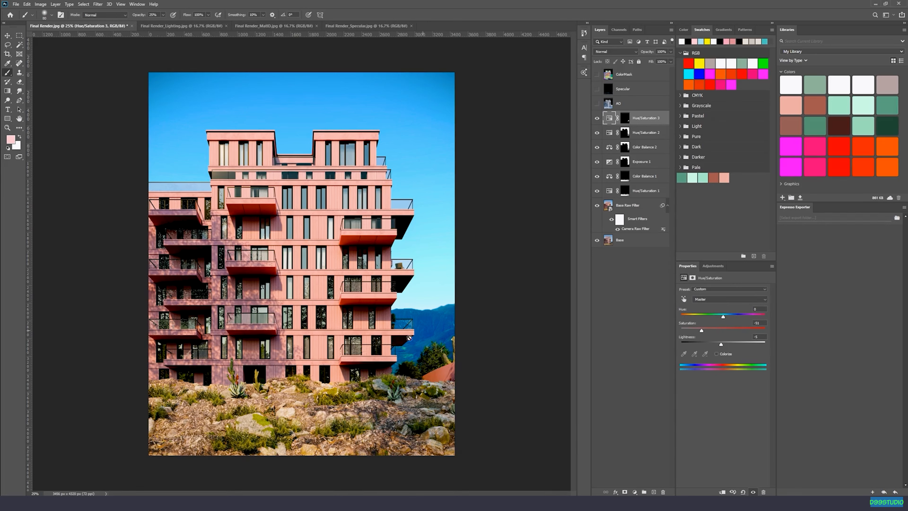
Compare the image with and without the Color Balance 2 adjustment.
click(596, 133)
click(646, 145)
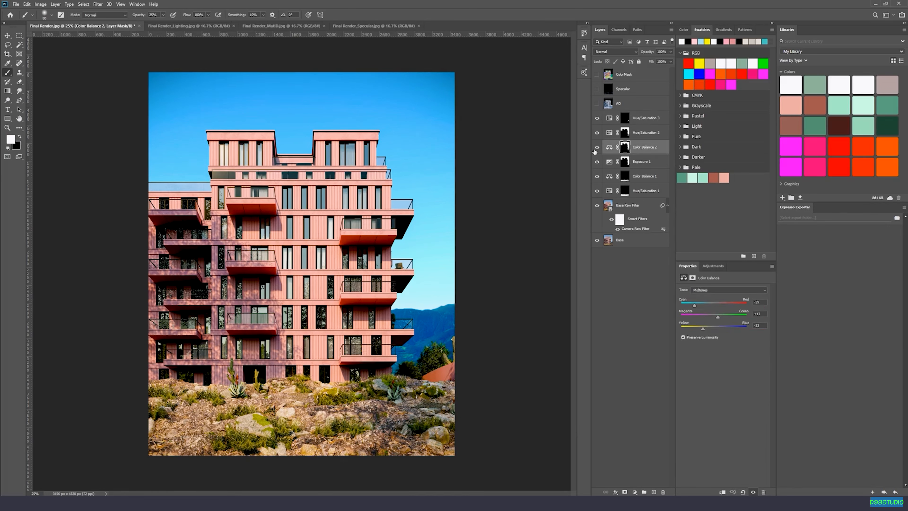
click(596, 148)
click(597, 147)
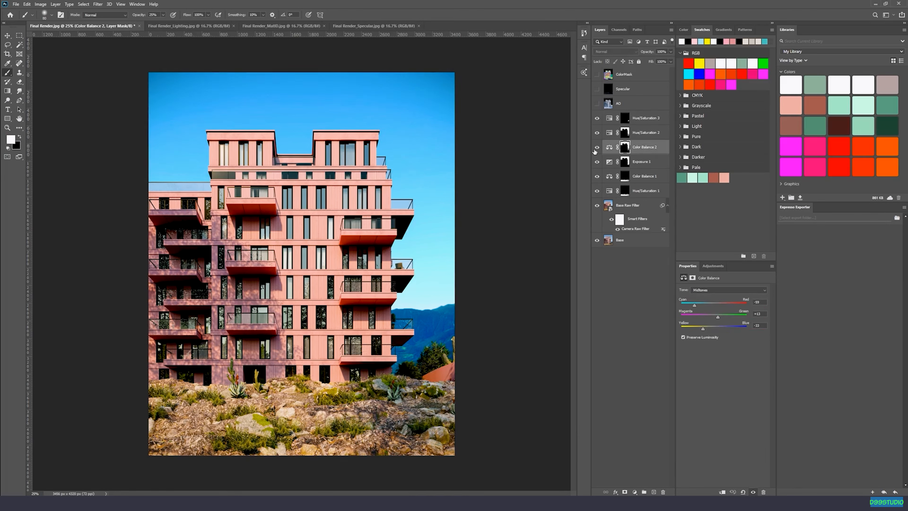
Paint black on the Color Balance 2 mask over the mountains with an enlarged soft brush at 25% opacity and check the effect.
click(623, 147)
right_click(455, 346)
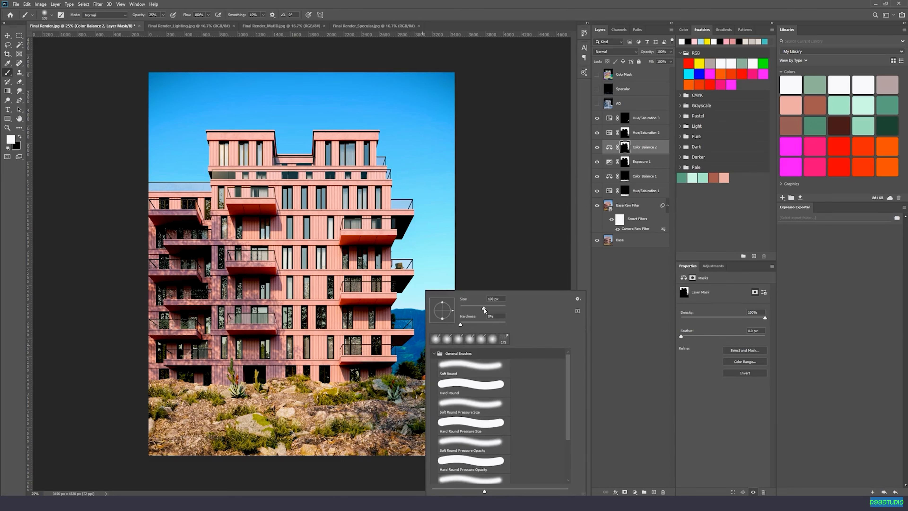
drag(484, 309, 492, 309)
click(407, 347)
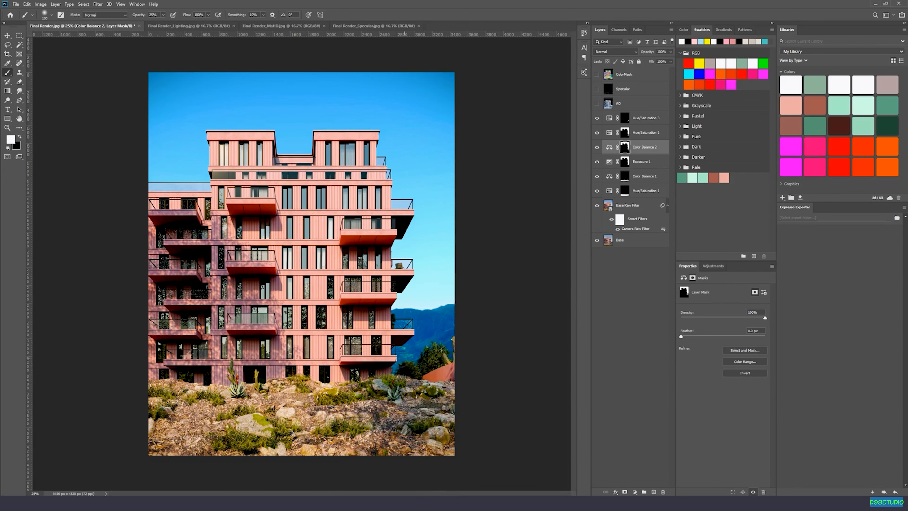
key(x)
right_click(426, 343)
drag(495, 310, 504, 310)
click(408, 322)
click(597, 148)
click(597, 148)
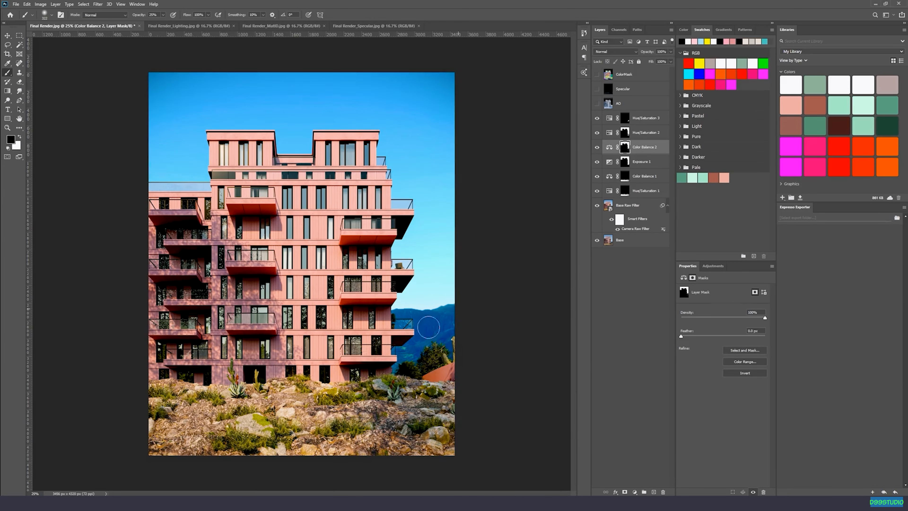
key(v)
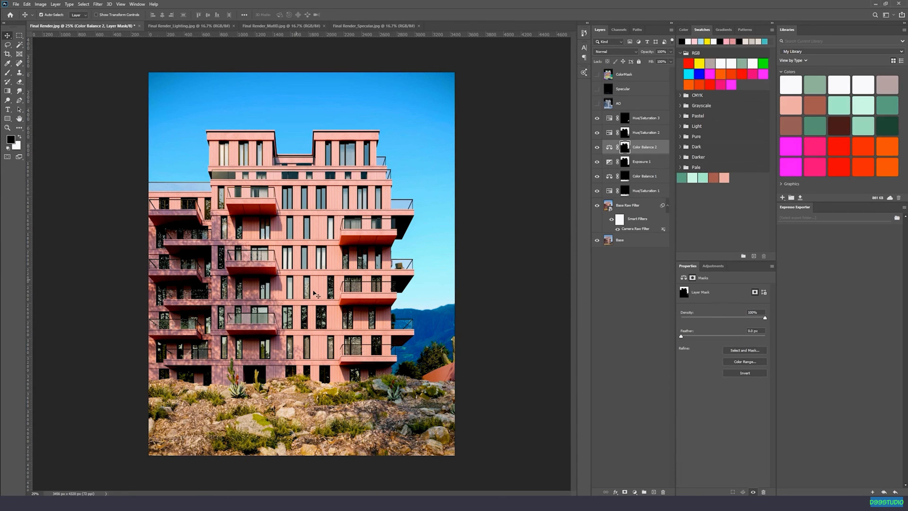
Show the AO layer above the adjustment layers and set its blend mode to Multiply.
click(643, 118)
click(597, 104)
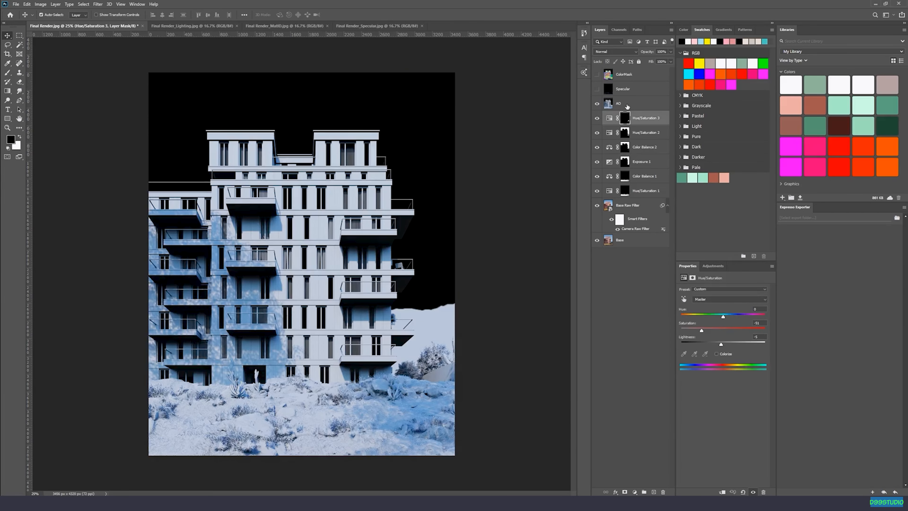
click(626, 105)
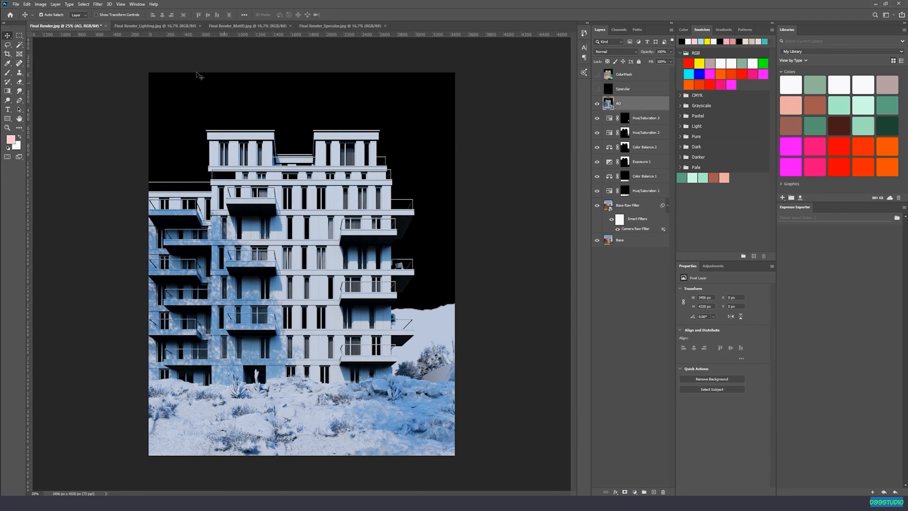
click(41, 4)
click(42, 4)
click(614, 53)
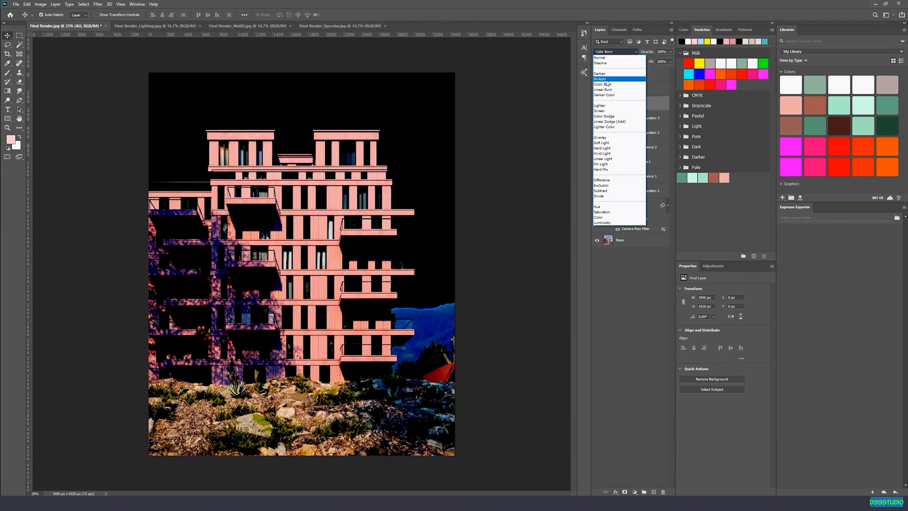
click(605, 81)
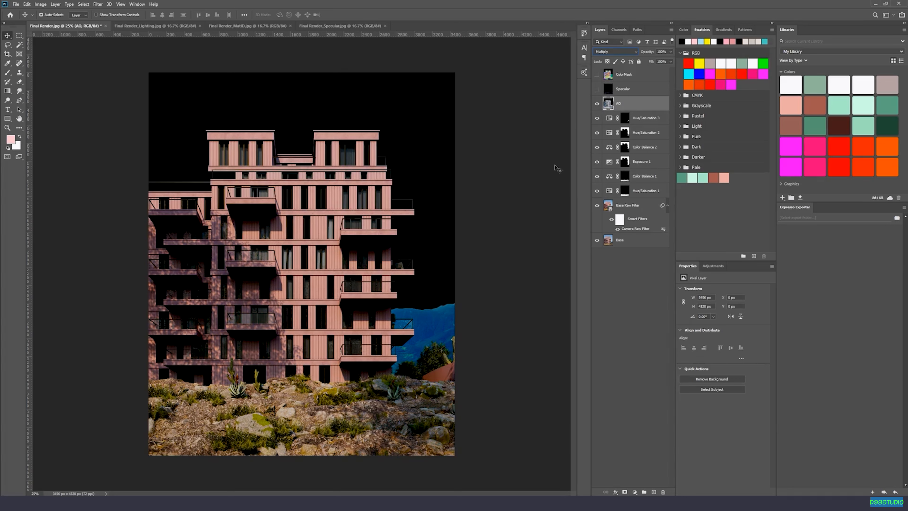
Add a layer mask to the AO layer and invert it to black.
click(625, 492)
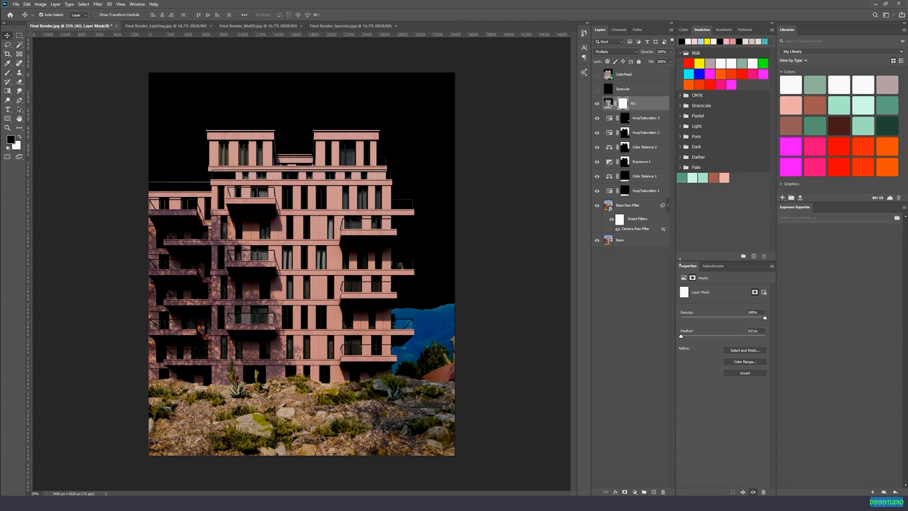
key(ctrl+i)
key(ctrl+plus)
key(ctrl+plus)
key(ctrl+plus)
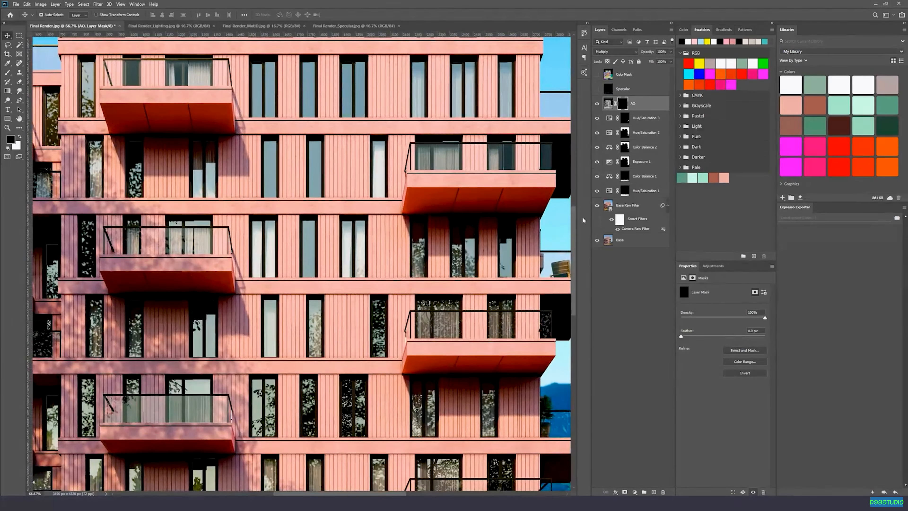
drag(231, 475, 317, 168)
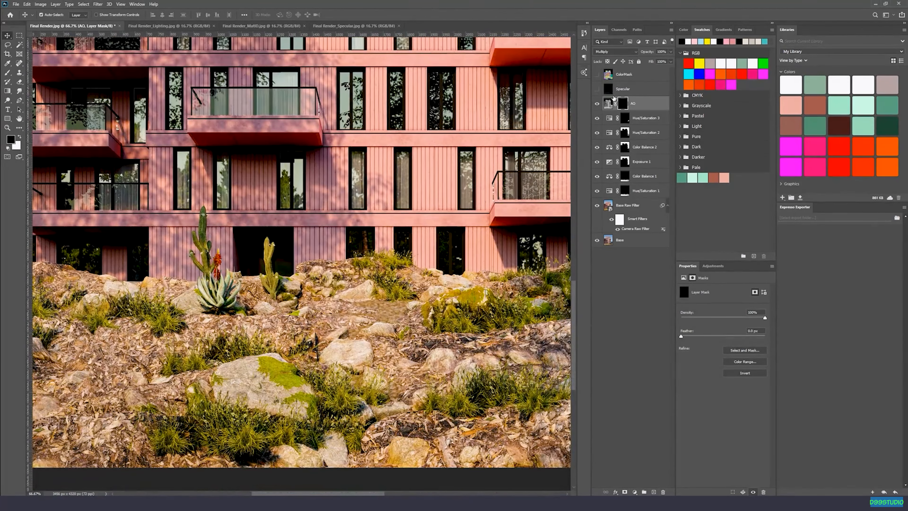
Paint white on the AO mask with a 25% opacity soft brush over the left and middle of the rocky ground.
key(x)
mouse_move(313, 375)
mouse_down()
mouse_move(334, 301)
mouse_move(375, 327)
mouse_up()
drag(227, 365, 244, 352)
drag(65, 316, 385, 332)
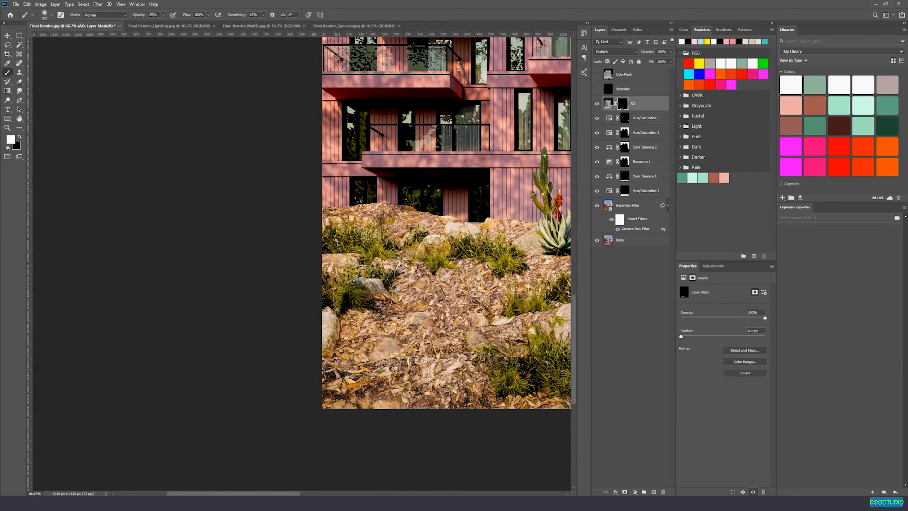
right_click(378, 286)
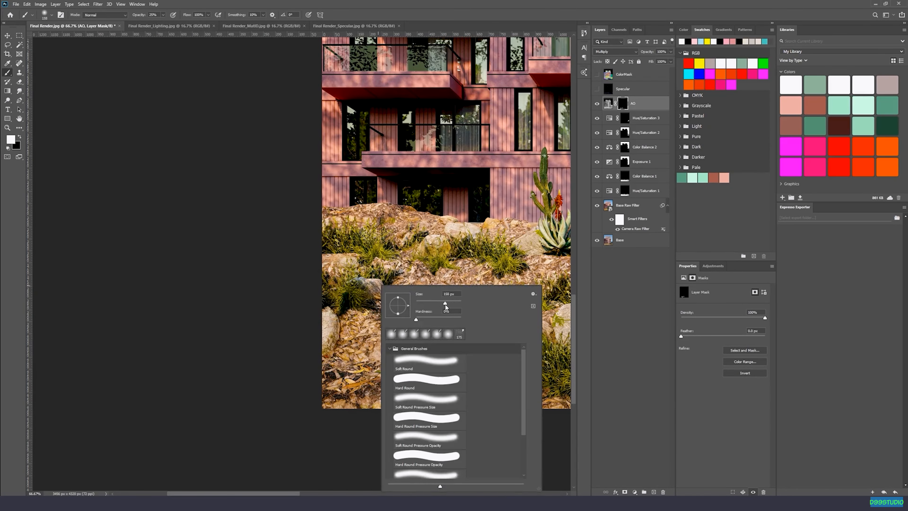
drag(446, 306, 446, 306)
click(431, 259)
mouse_move(432, 258)
mouse_down()
mouse_move(404, 275)
mouse_move(326, 266)
mouse_up()
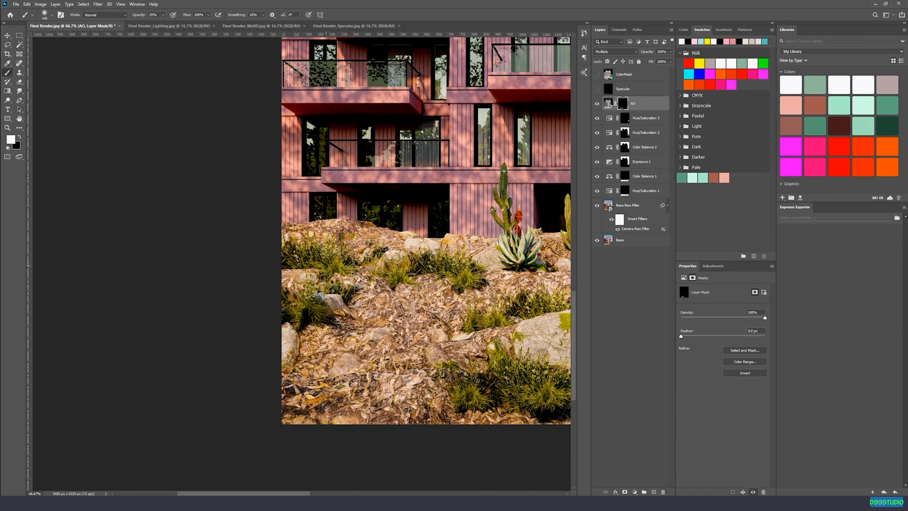
drag(416, 277, 251, 267)
mouse_move(346, 259)
mouse_down()
mouse_move(353, 251)
mouse_move(298, 262)
mouse_up()
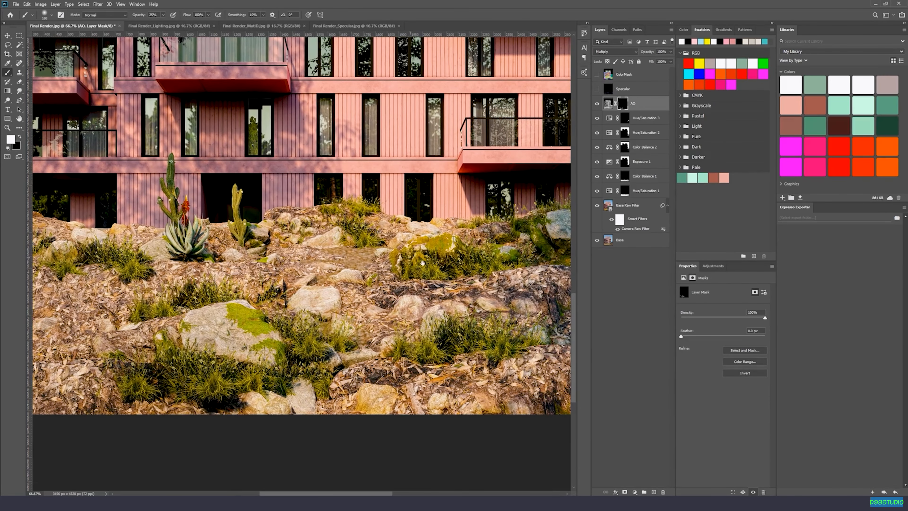
Continue revealing the AO layer over the rocks and shrubs across the right and central ground with white mask strokes.
drag(422, 263, 365, 258)
drag(487, 270, 380, 270)
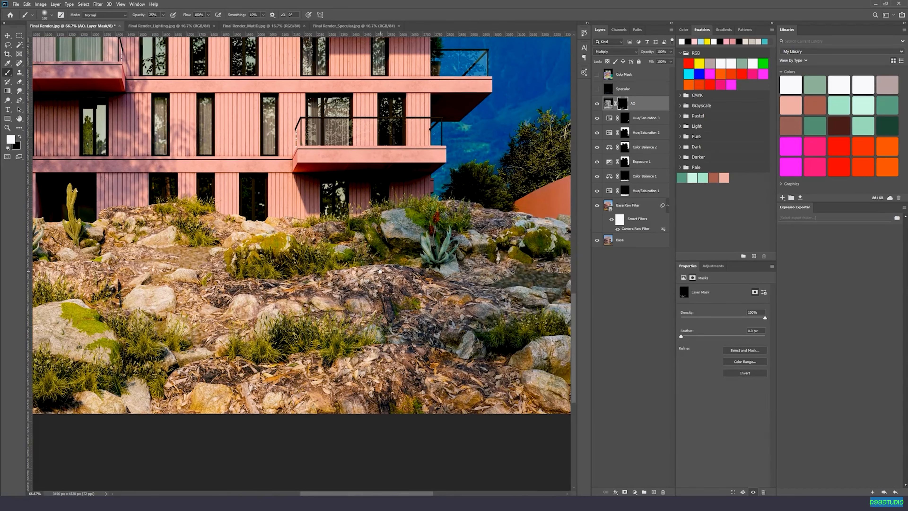
drag(441, 263, 344, 257)
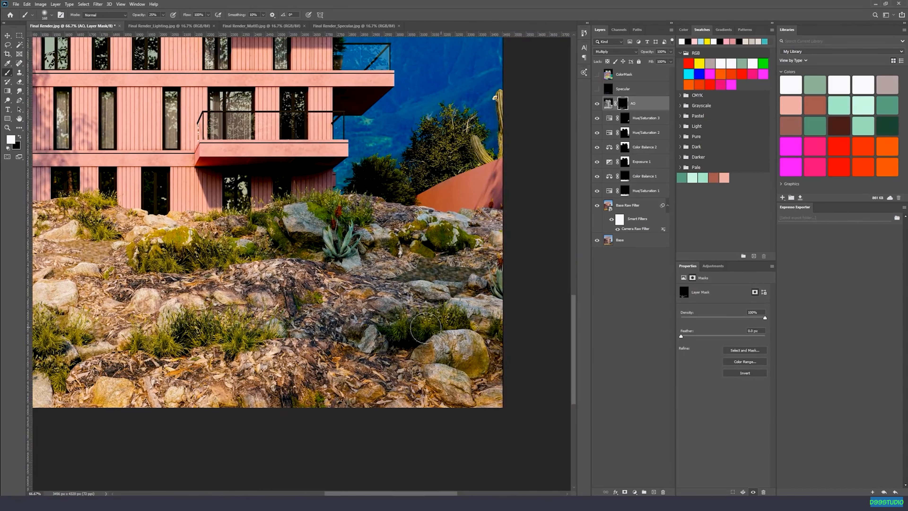
drag(234, 336, 470, 291)
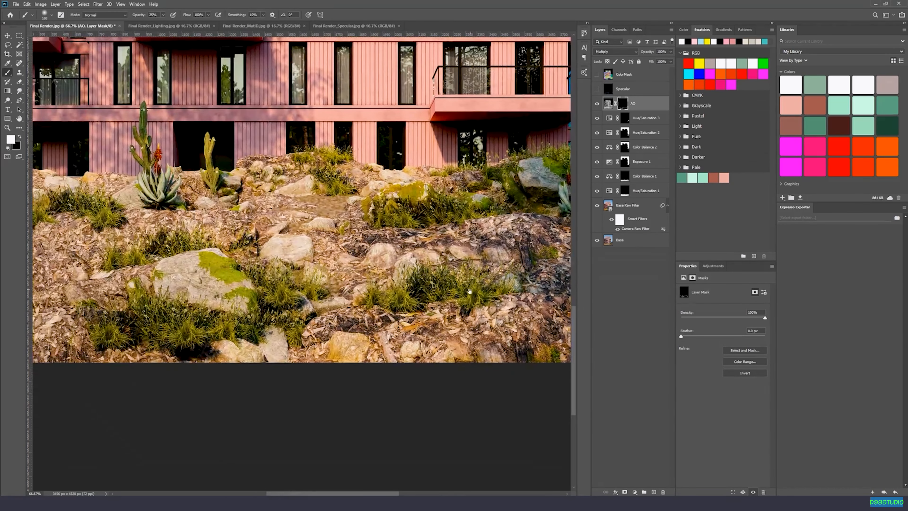
drag(414, 299, 521, 279)
mouse_move(233, 318)
mouse_down()
mouse_move(377, 290)
mouse_move(223, 316)
mouse_up()
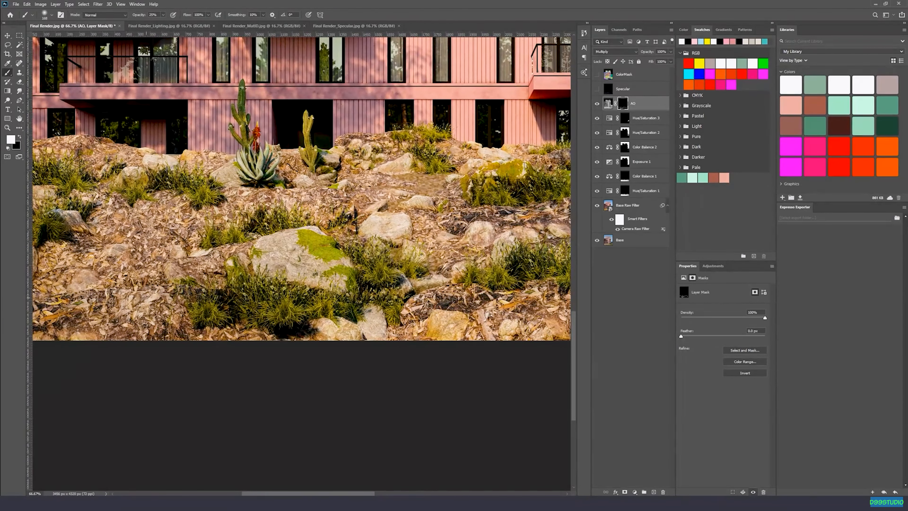
Enlarge the brush to about 464 px and paint white on the AO mask along the lower edge of the foreground.
key(ctrl+minus)
key(ctrl+minus)
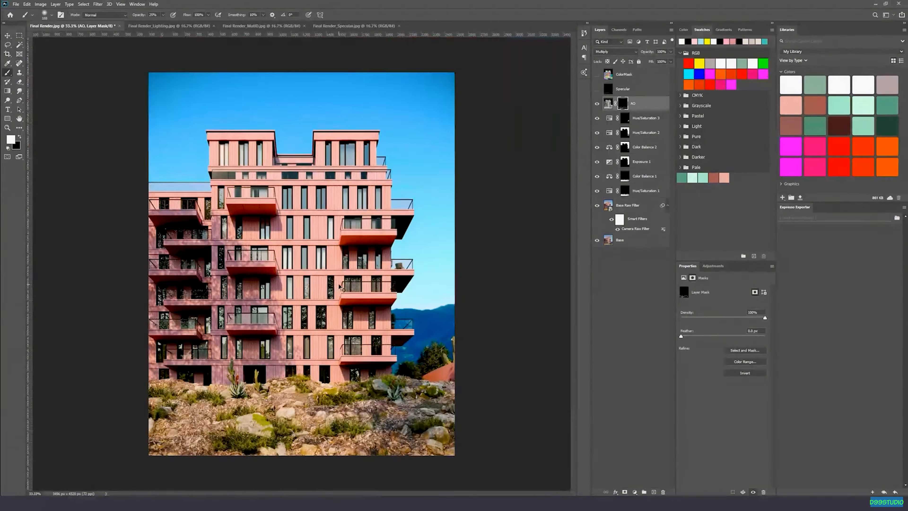
key(ctrl+minus)
right_click(377, 429)
click(453, 307)
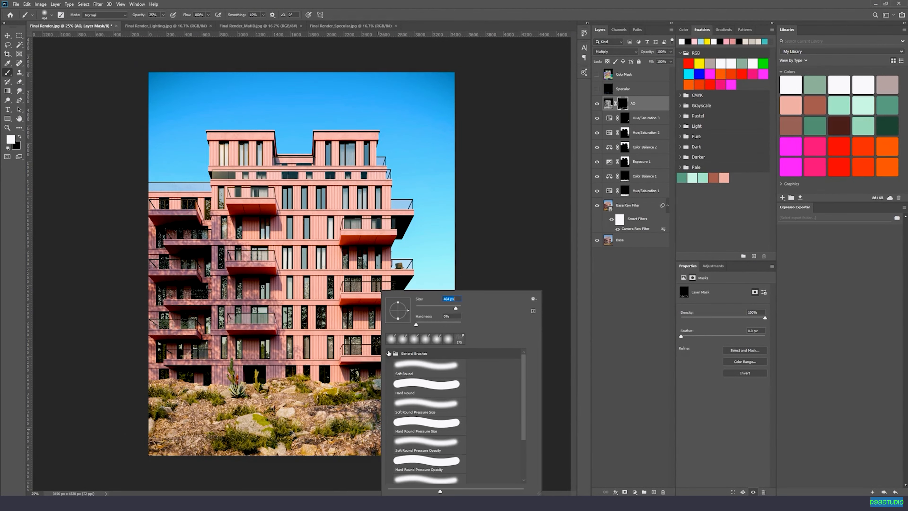
mouse_move(148, 438)
mouse_down()
mouse_move(354, 439)
mouse_move(268, 453)
mouse_move(476, 429)
mouse_move(56, 447)
mouse_move(389, 445)
mouse_move(359, 484)
mouse_up()
key(v)
Compare the ground with and without the masked AO layer.
click(596, 104)
click(596, 104)
click(596, 103)
click(597, 104)
click(596, 104)
click(596, 103)
click(596, 104)
click(596, 103)
click(597, 104)
click(597, 104)
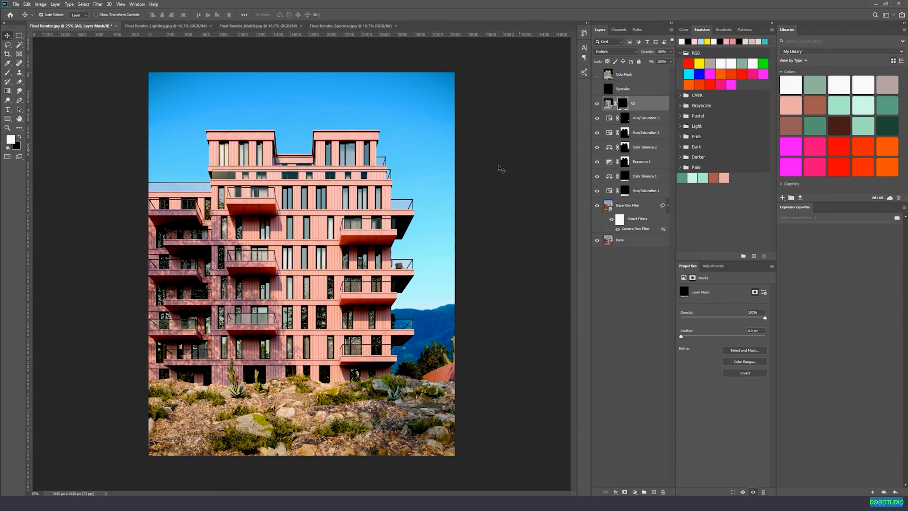
Show the Specular layer and set its blend mode to Screen.
key(ctrl+minus)
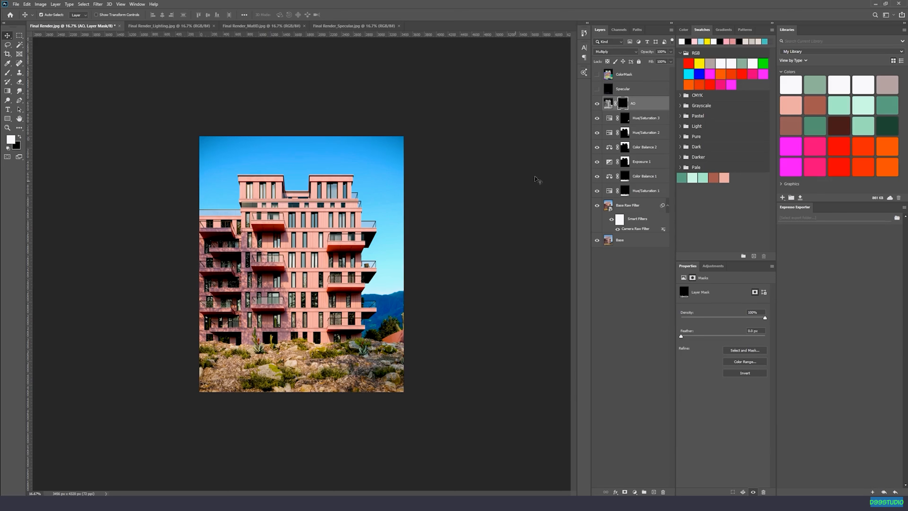
click(597, 89)
click(623, 88)
key(ctrl+plus)
key(ctrl+plus)
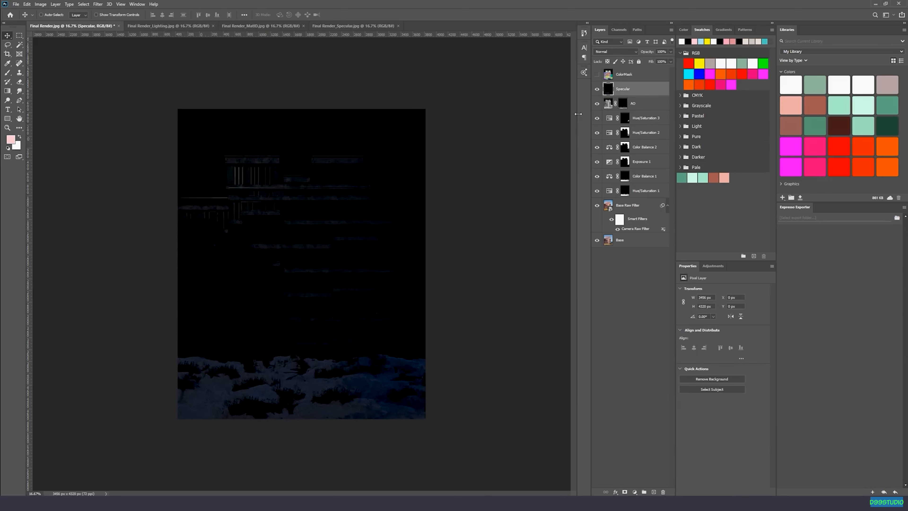
click(607, 54)
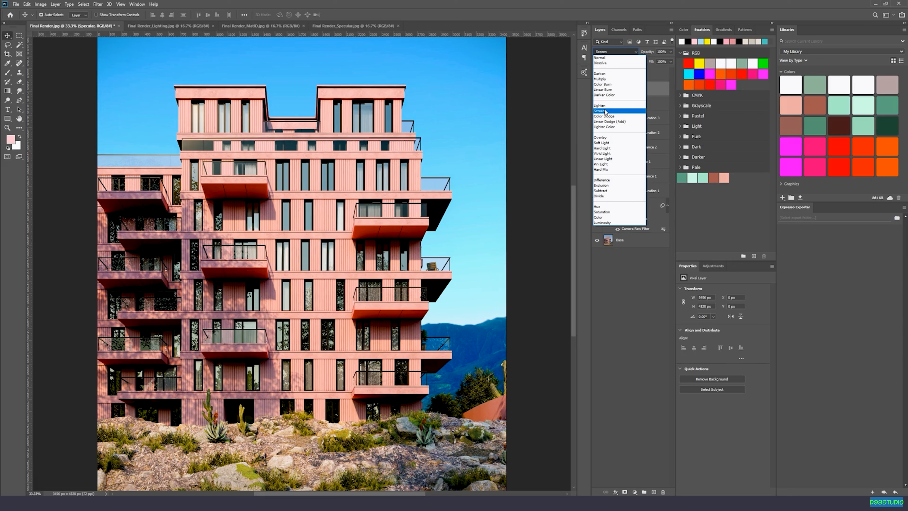
click(605, 111)
Compare the building and ground with and without the Specular layer.
click(596, 89)
click(596, 90)
click(596, 90)
click(596, 90)
click(596, 90)
click(596, 90)
click(596, 90)
click(596, 90)
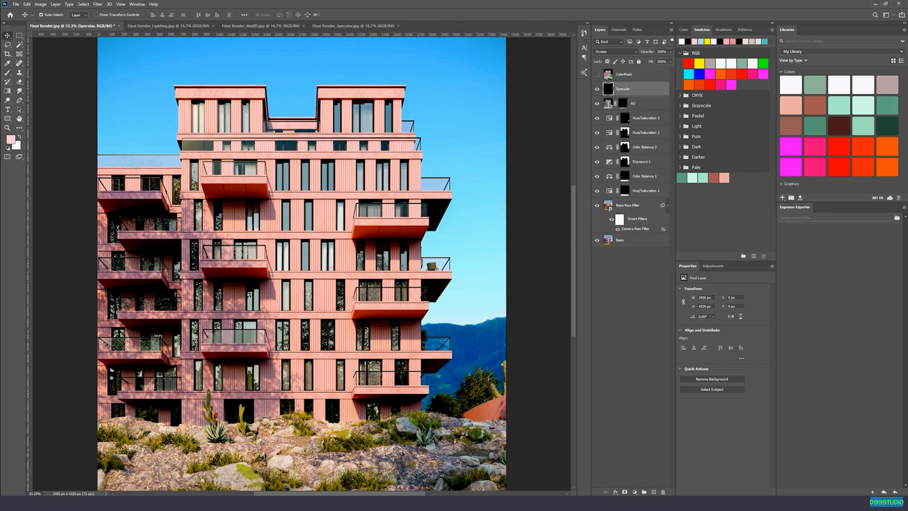
click(597, 91)
click(597, 91)
click(596, 92)
View the ColorMask layer over the render, hide it again and turn the Specular layer back on.
click(596, 74)
click(612, 81)
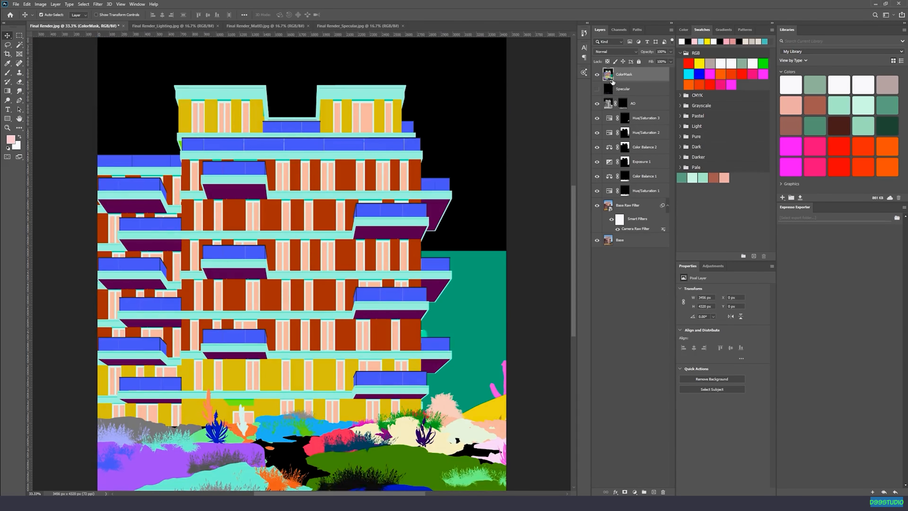
click(610, 89)
click(597, 88)
click(596, 74)
scroll(505, 176, down, 1)
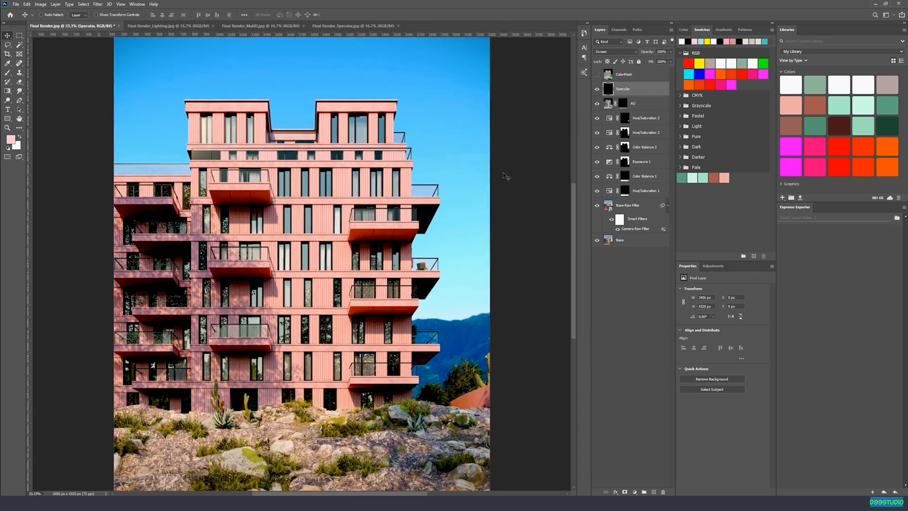
Mask the Specular layer with the inverse of the Color Balance 1 ground mask and compare the ground with and without it.
ctrl+click(622, 180)
click(19, 35)
right_click(324, 254)
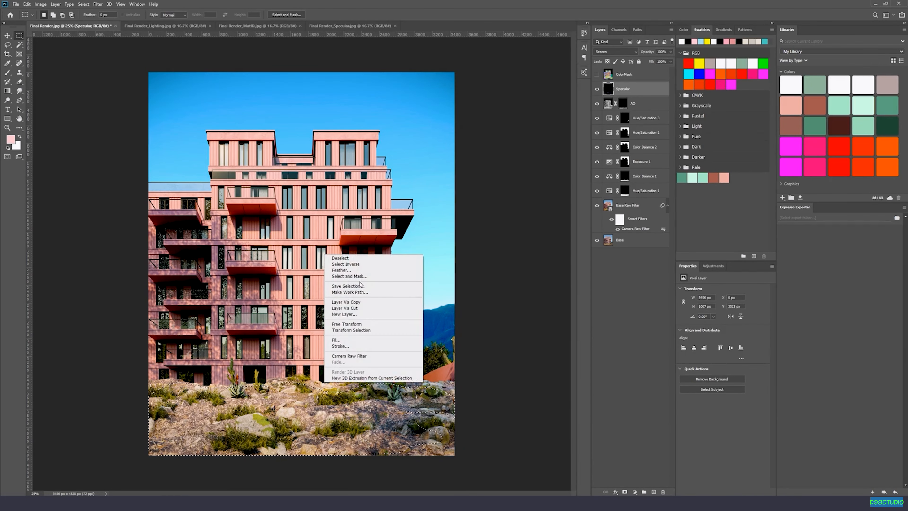
click(360, 265)
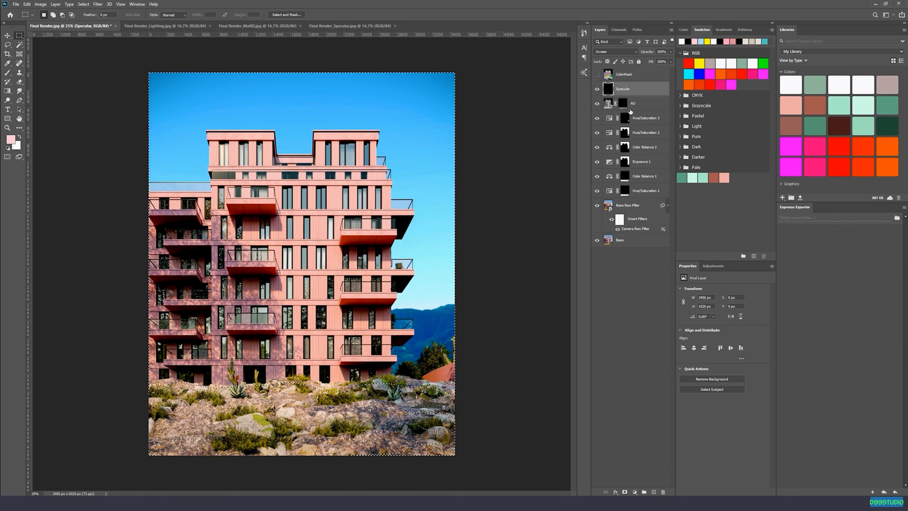
click(625, 492)
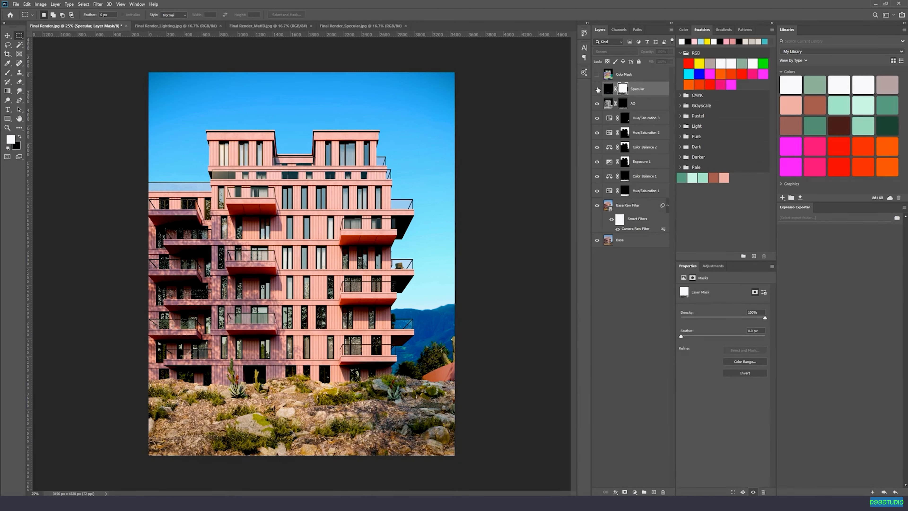
click(597, 89)
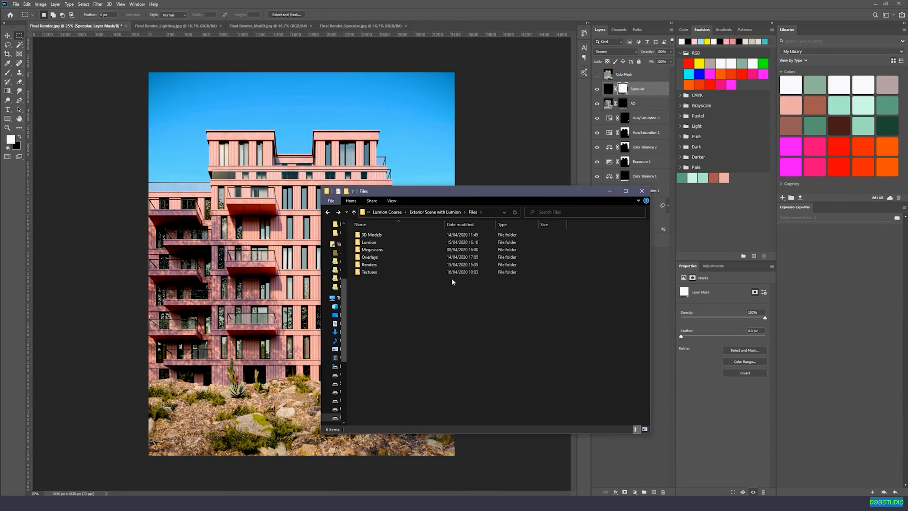
Place LensDirt.png from the Textures > Lens Effects folder above the Specular layer and stretch it over the whole canvas.
double_click(367, 272)
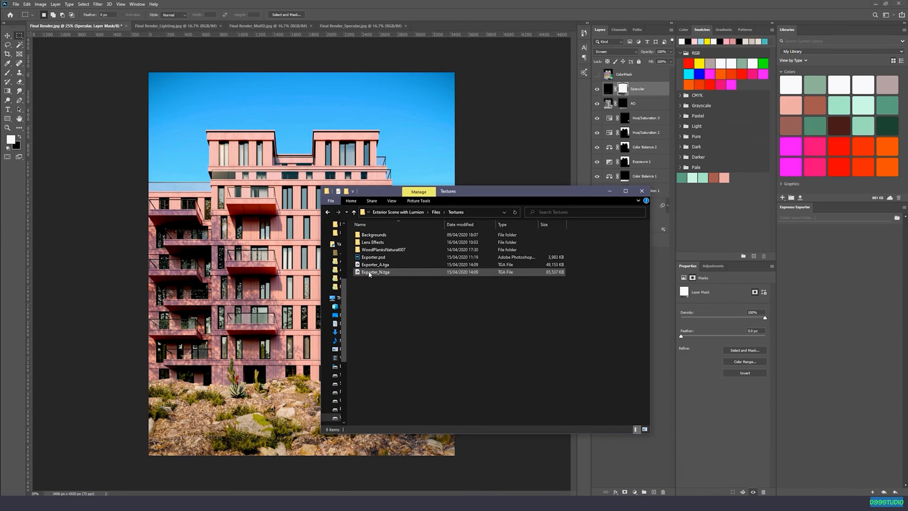
double_click(378, 242)
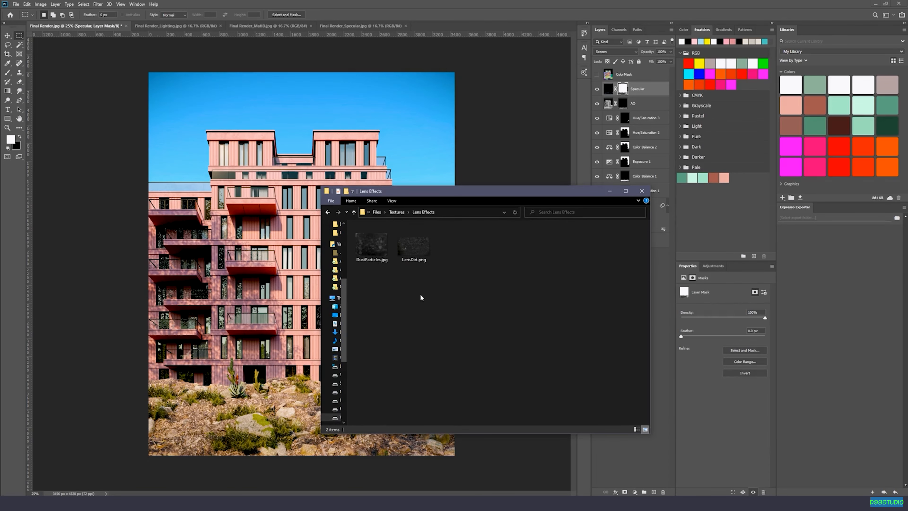
drag(419, 247, 408, 99)
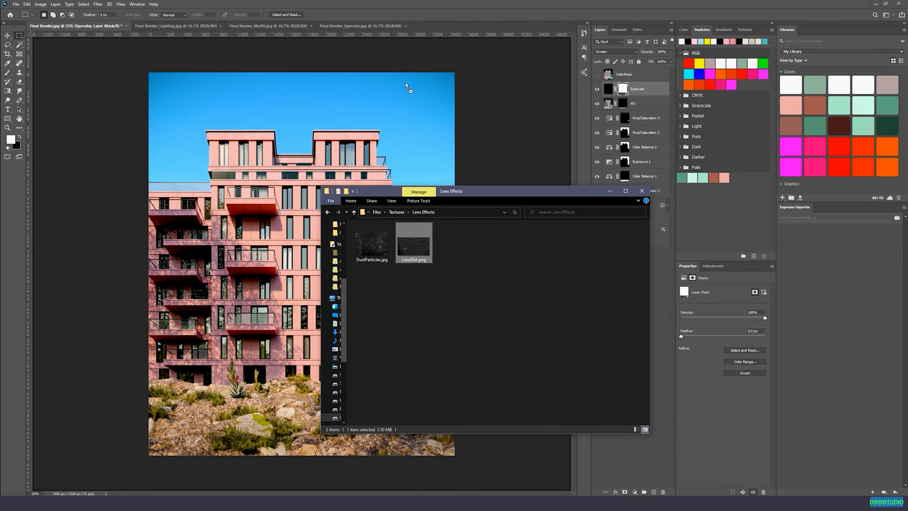
drag(358, 141, 339, 159)
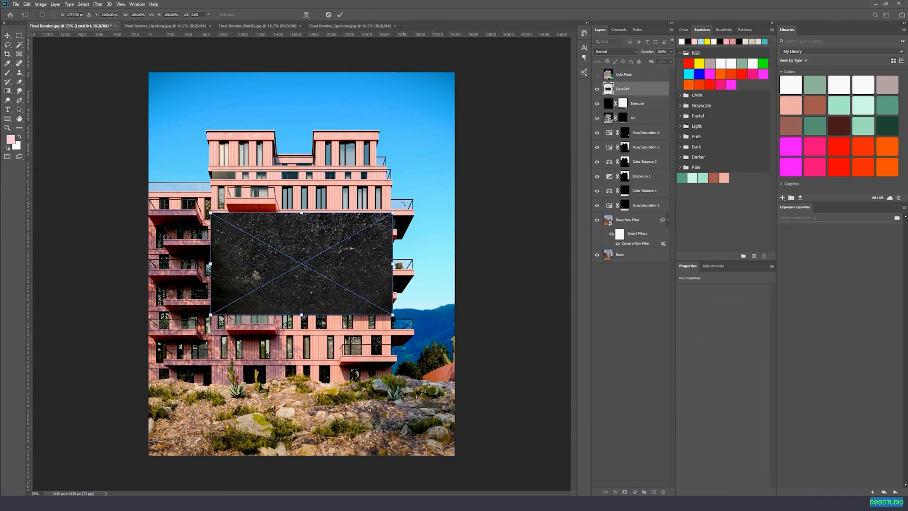
drag(211, 212, 149, 72)
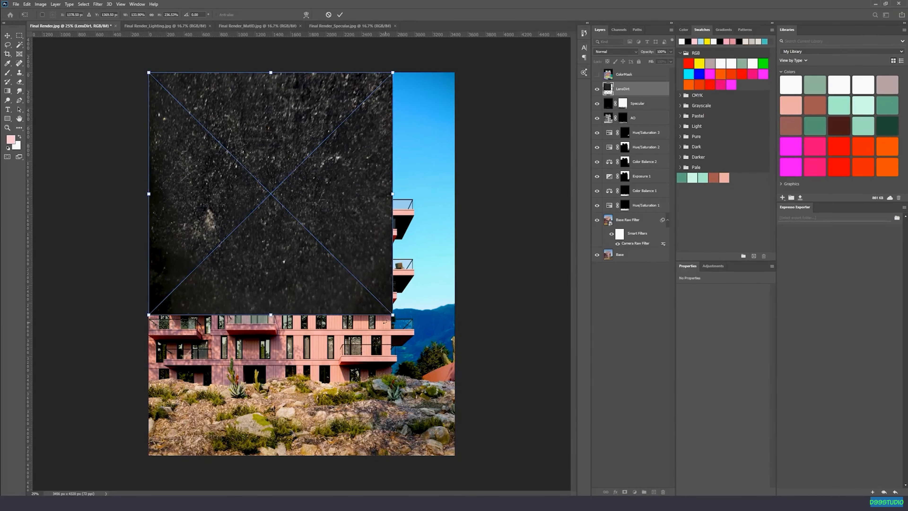
drag(392, 315, 455, 455)
key(Return)
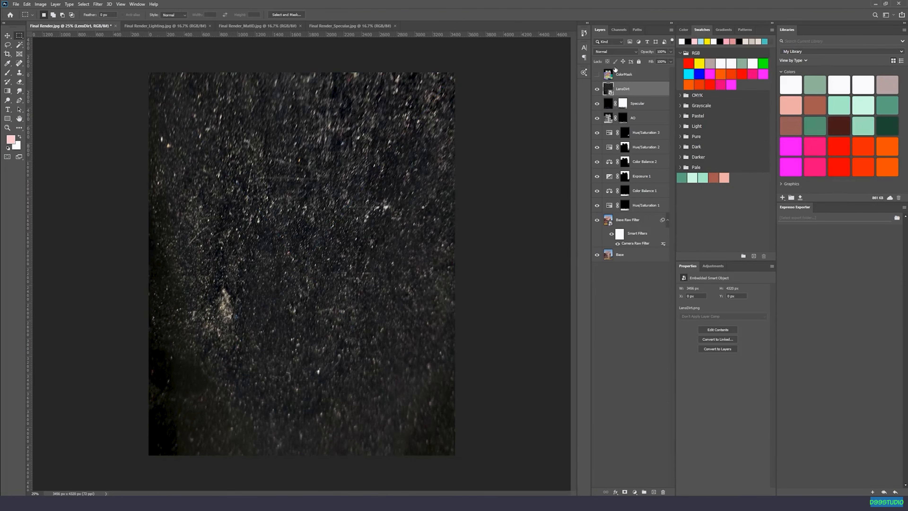
Try Multiply and Overlay on the LensDirt layer, settling on the Linear Dodge (Add) blend mode.
click(613, 52)
click(604, 79)
click(612, 52)
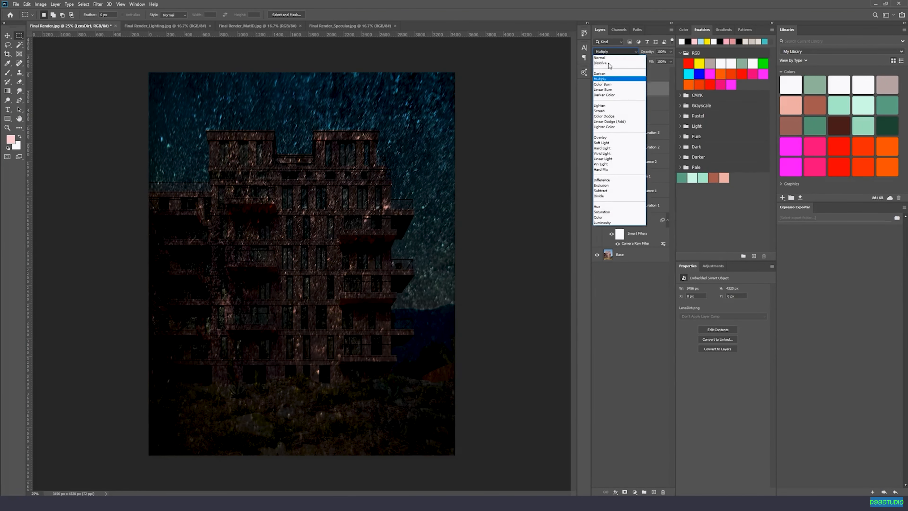
click(603, 138)
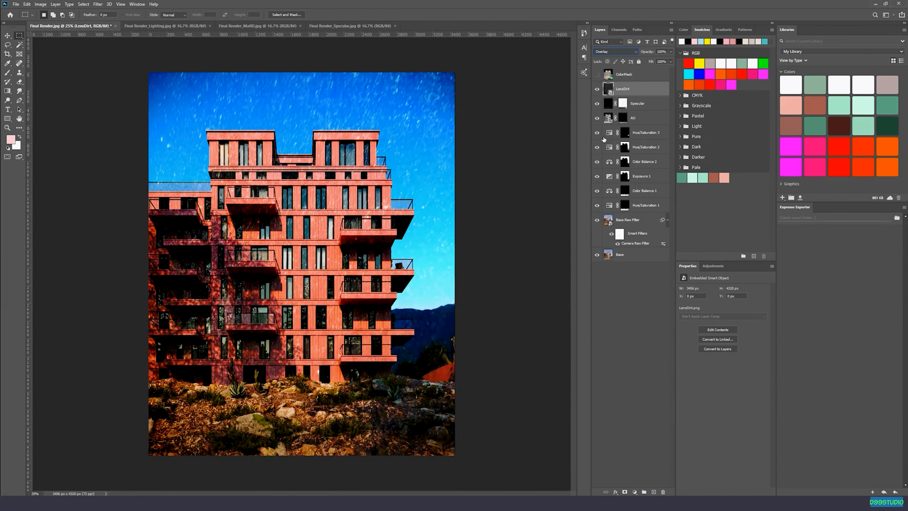
click(615, 50)
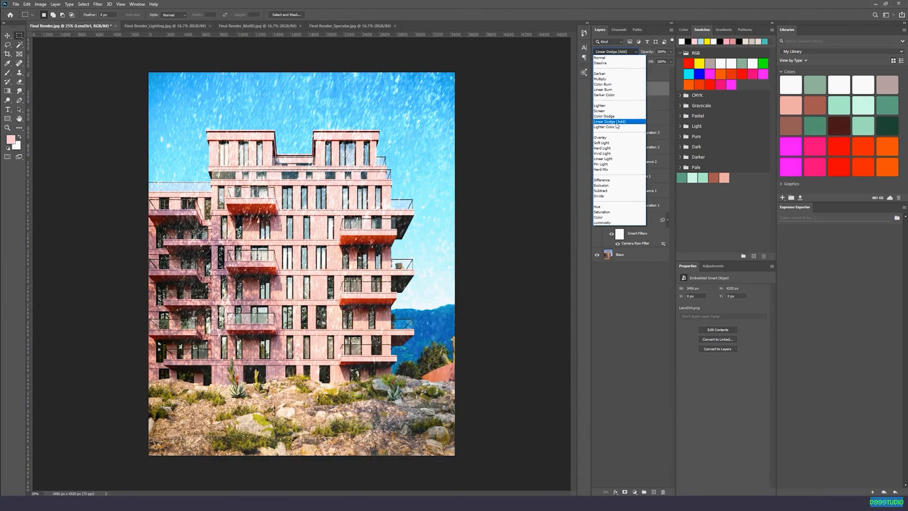
click(617, 122)
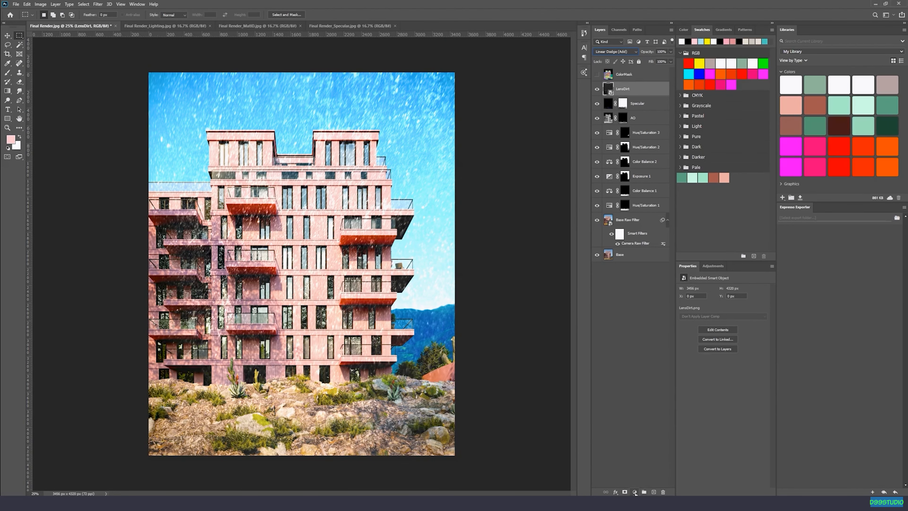
Add a layer mask to the LensDirt layer and fill it with black.
click(625, 491)
key(x)
key(alt+BackSpace)
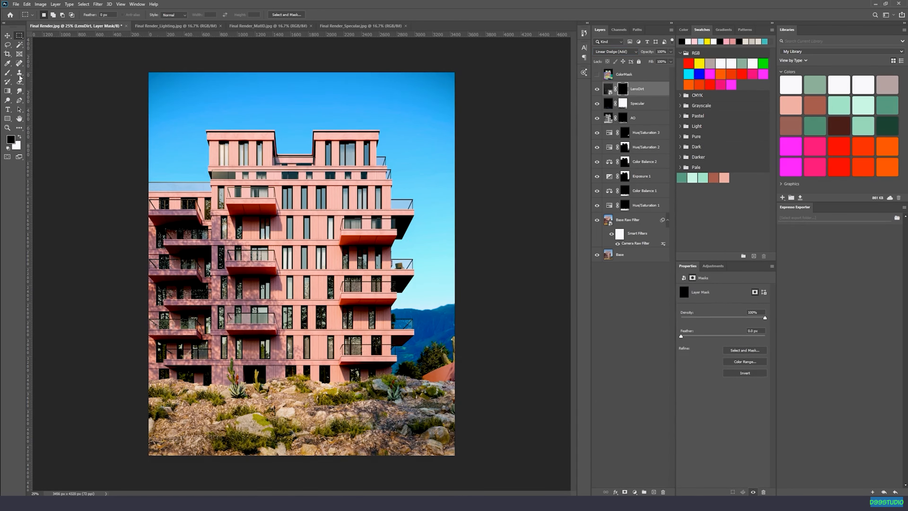
Draw a tall elliptical selection around the building, reaching from the sky down into the rocky ground.
right_click(19, 35)
click(53, 43)
drag(196, 103, 433, 441)
drag(307, 225, 288, 204)
Soften the elliptical selection in Quick Mask mode with a Gaussian Blur of 332.2 pixels and return to the normal selection.
click(8, 157)
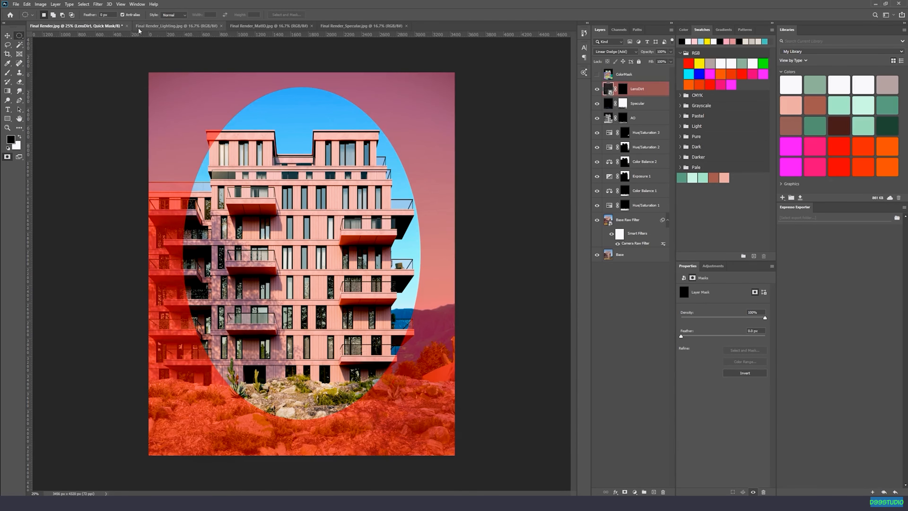
click(98, 5)
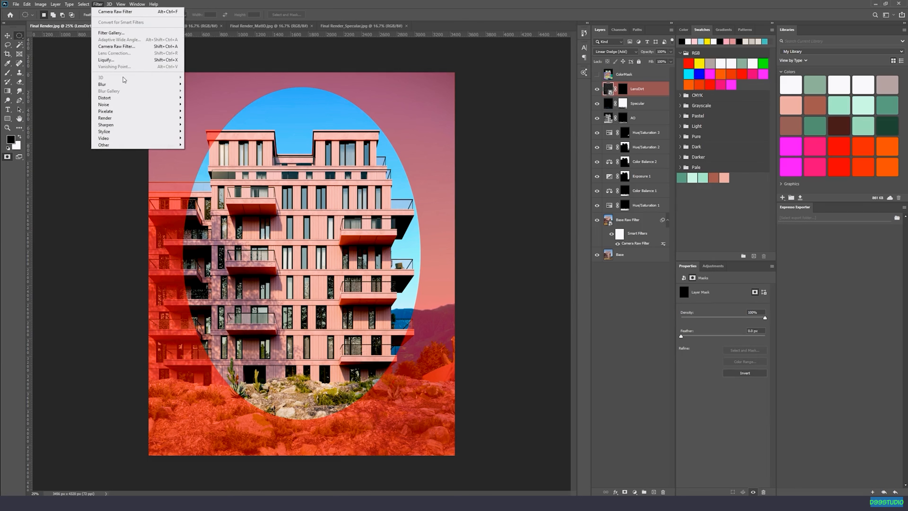
mouse_move(127, 84)
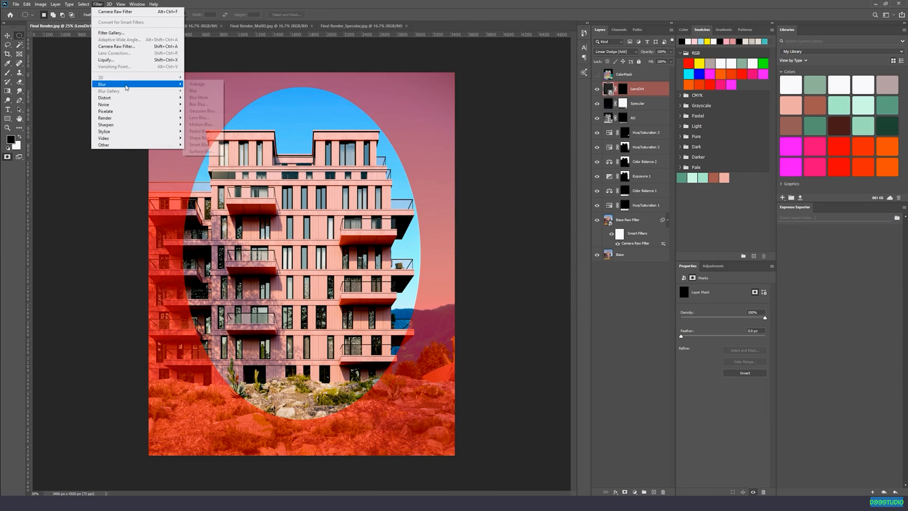
click(211, 112)
drag(525, 232, 529, 230)
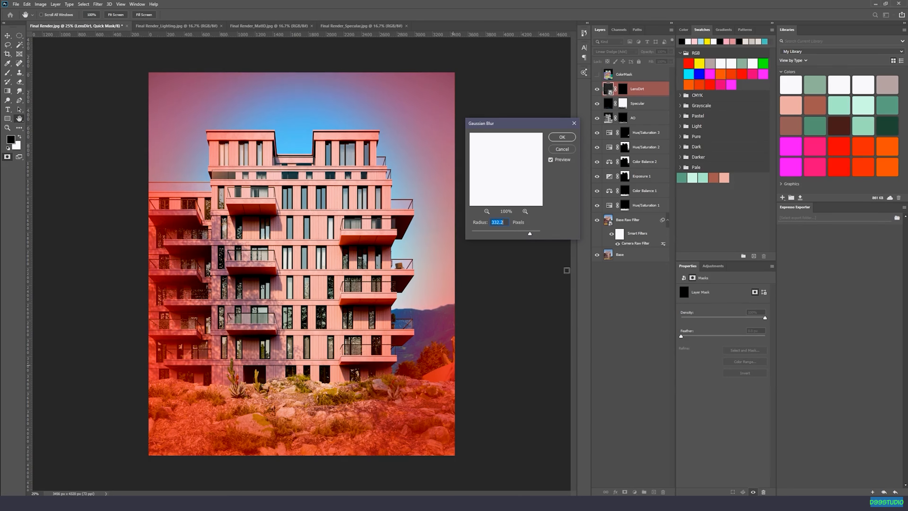
click(568, 139)
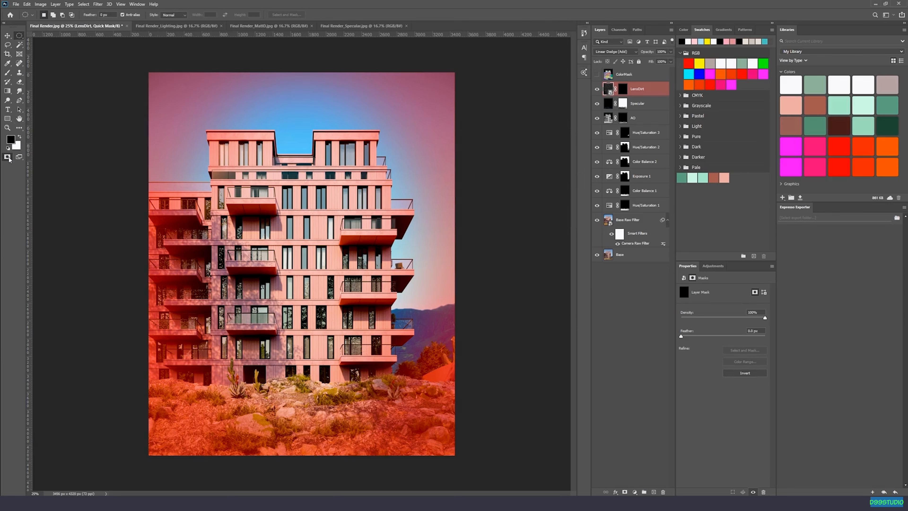
click(8, 157)
Fill the LensDirt mask with white outside the soft ellipse, using the inverted selection, and deselect.
click(622, 90)
click(19, 136)
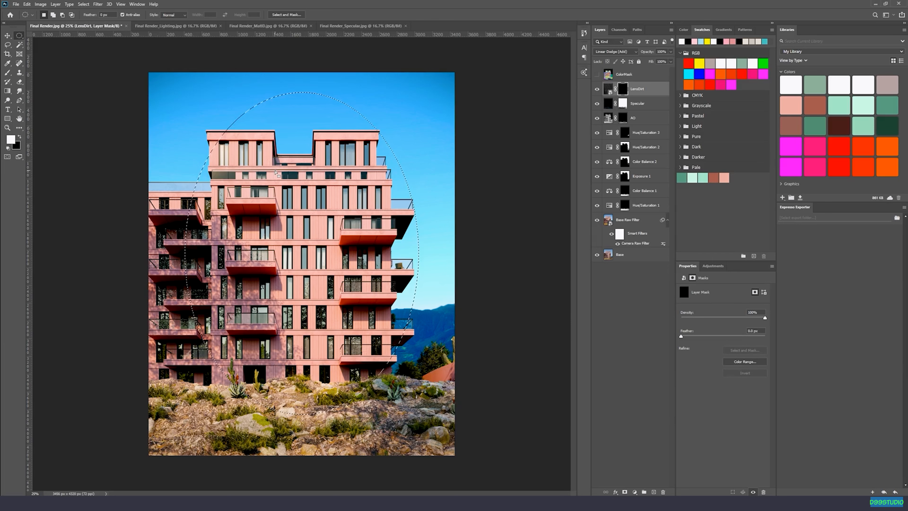
key(alt+BackSpace)
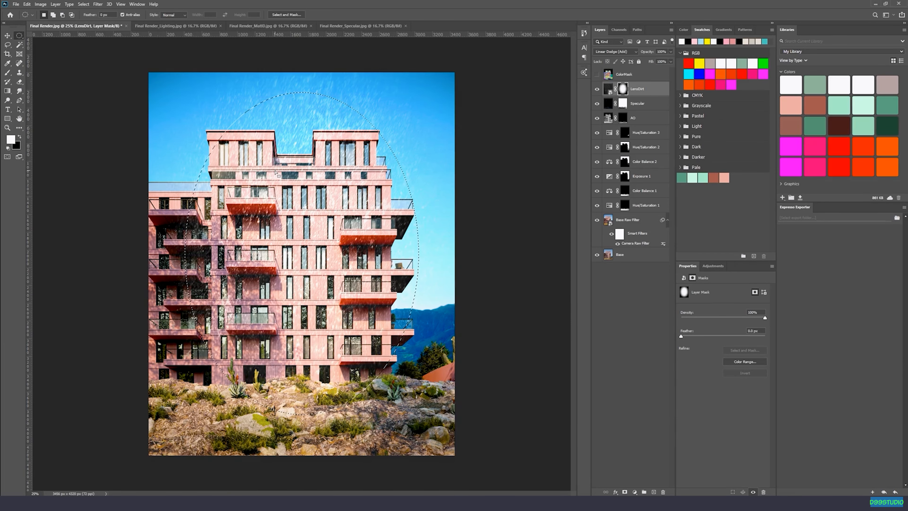
key(ctrl+z)
right_click(286, 120)
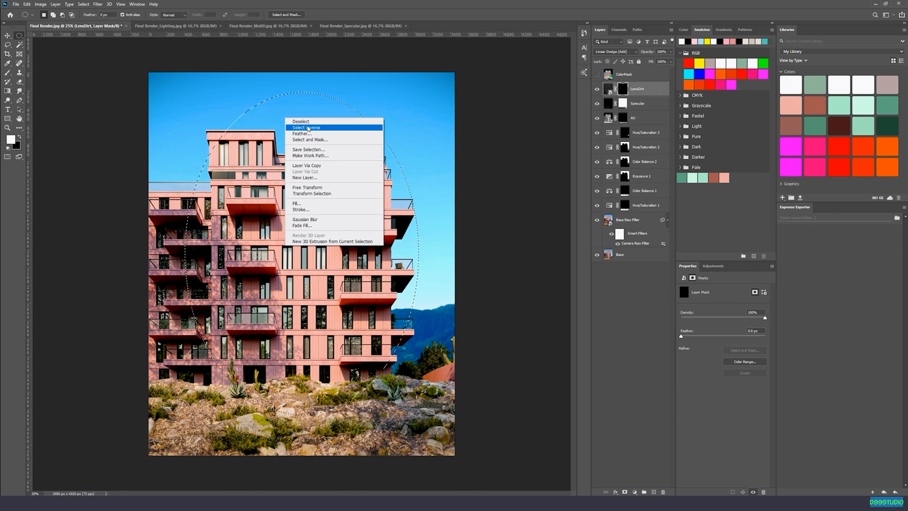
click(319, 128)
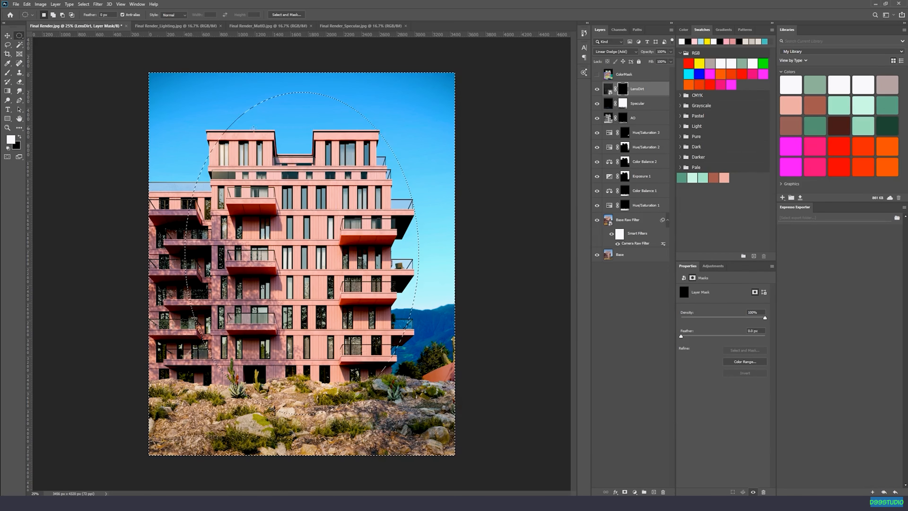
key(alt+BackSpace)
key(ctrl+d)
Set the LensDirt layer's Fill to 4%.
key(v)
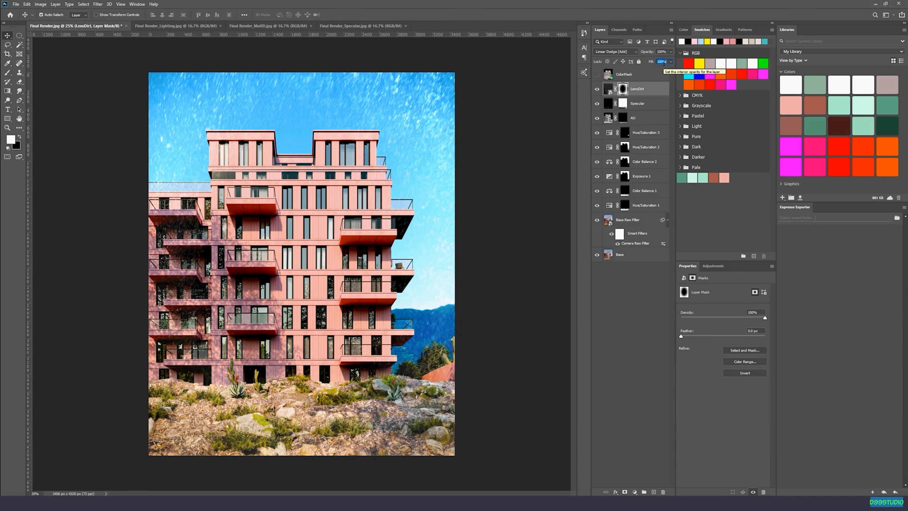
text(6)
key(Return)
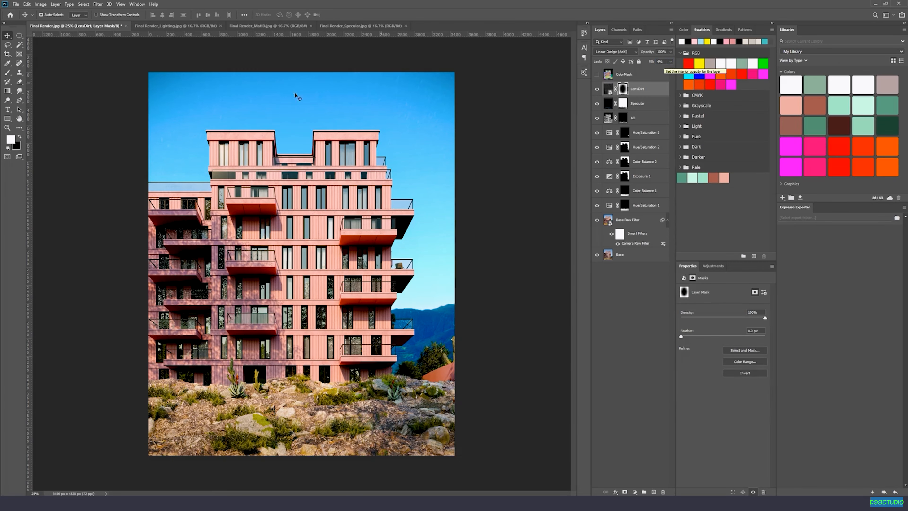
Brush black at 25% opacity on the LensDirt mask over the sky near the image's upper right corner.
click(19, 36)
click(7, 36)
key(ctrl+plus)
drag(324, 145, 275, 353)
key(ctrl+plus)
key(b)
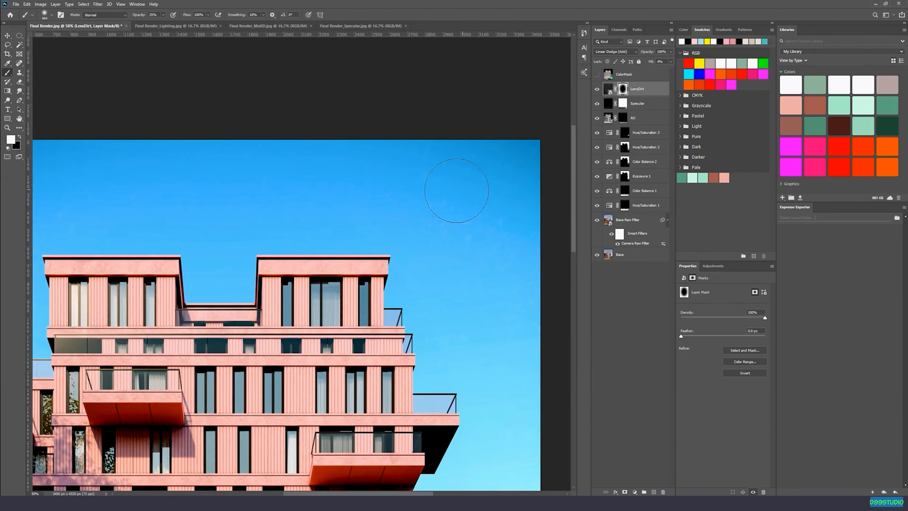
key(x)
drag(461, 201, 429, 248)
Examine the lens dirt effect up close across the sky and facade and over the whole image.
drag(314, 197, 416, 168)
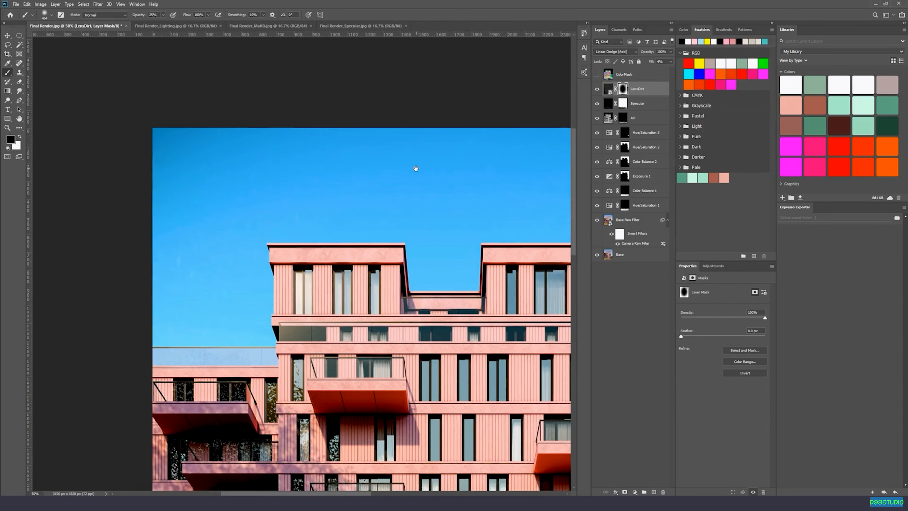
drag(312, 374, 349, 54)
drag(528, 234, 369, 284)
drag(263, 173, 329, 357)
key(ctrl+minus)
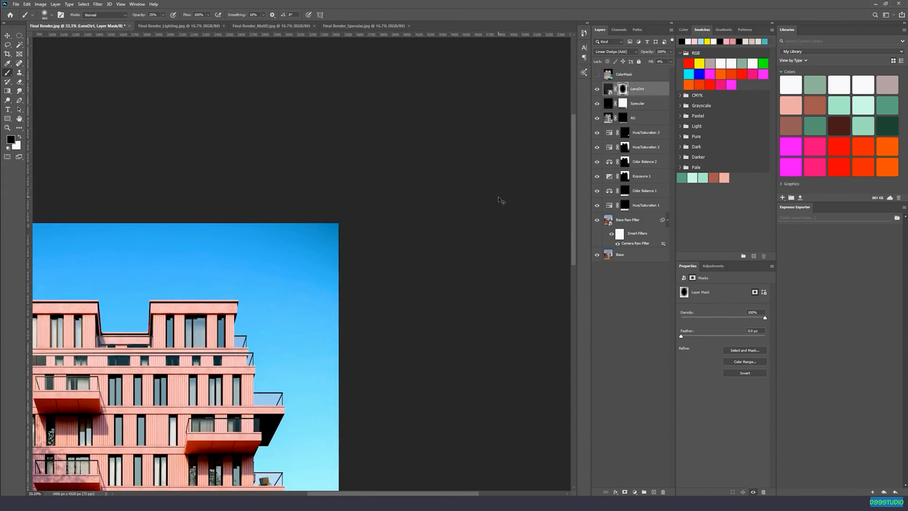
key(ctrl+minus)
key(v)
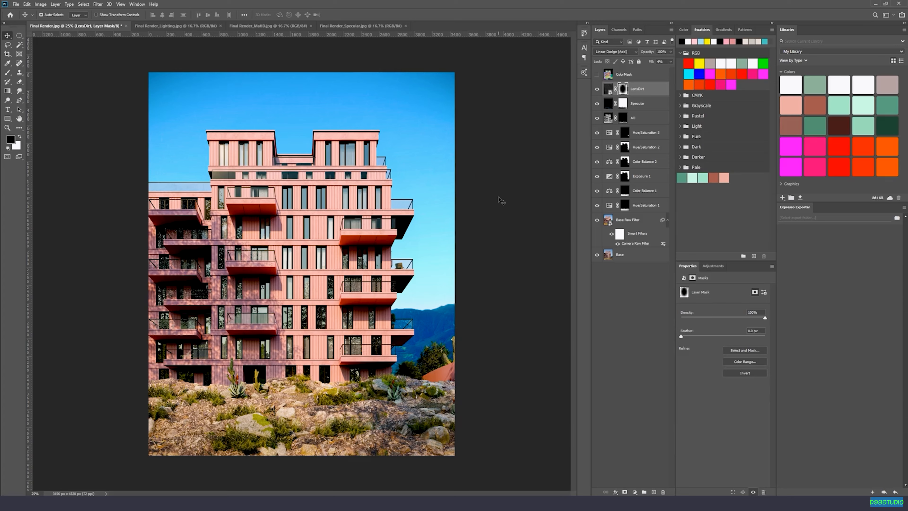
key(ctrl+plus)
key(ctrl+plus)
key(ctrl+plus)
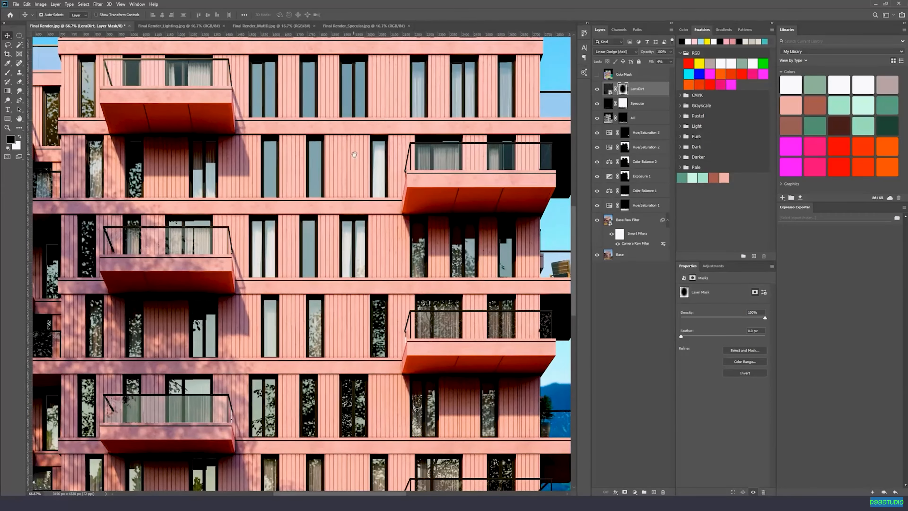
drag(354, 154, 356, 289)
drag(180, 158, 238, 221)
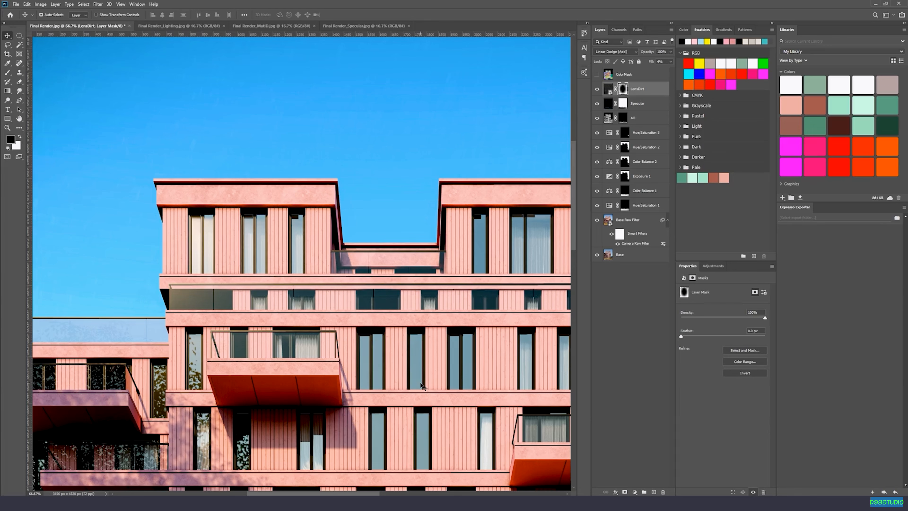
Place DustParticles.jpg from the Lens Effects folder into the render and align it with the image's upper left corner.
click(126, 502)
click(403, 270)
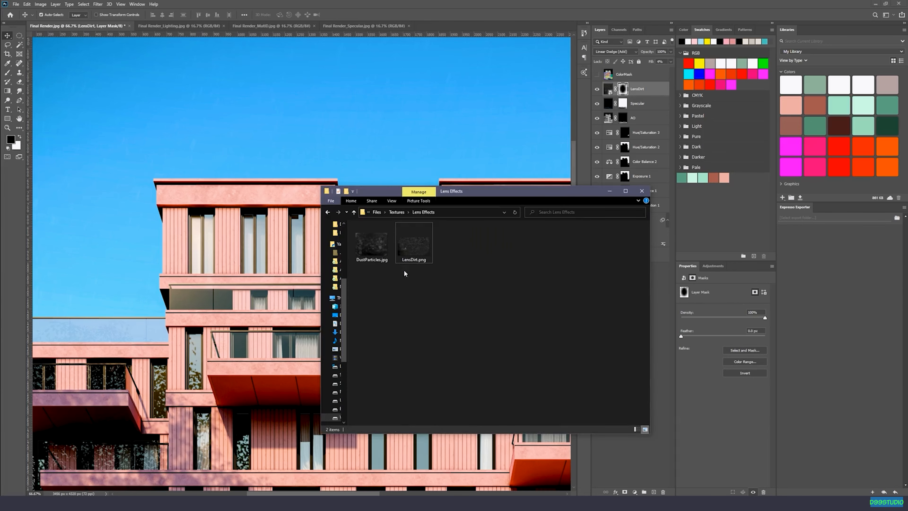
drag(382, 247, 254, 105)
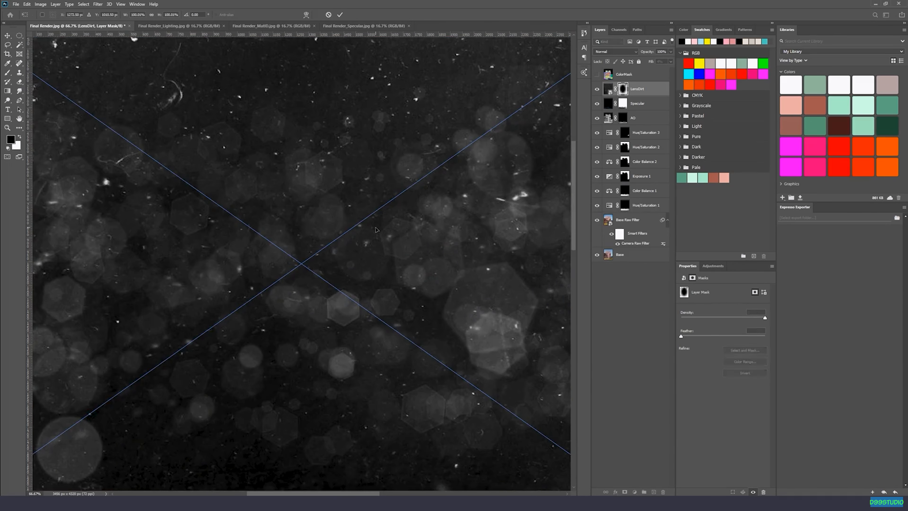
key(ctrl+minus)
key(ctrl+minus)
drag(314, 209, 335, 211)
key(Return)
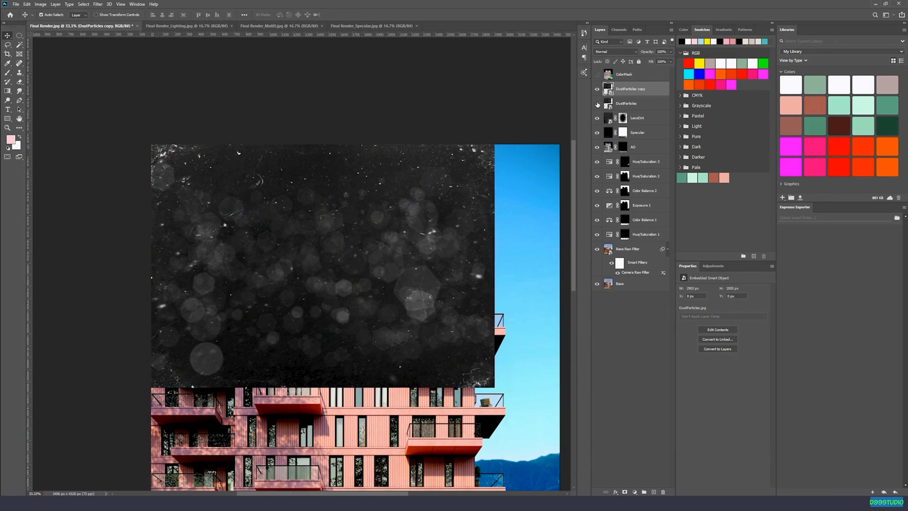
Scale the DustParticles copy layer to half size and position it in the image's upper left corner.
key(ctrl+t)
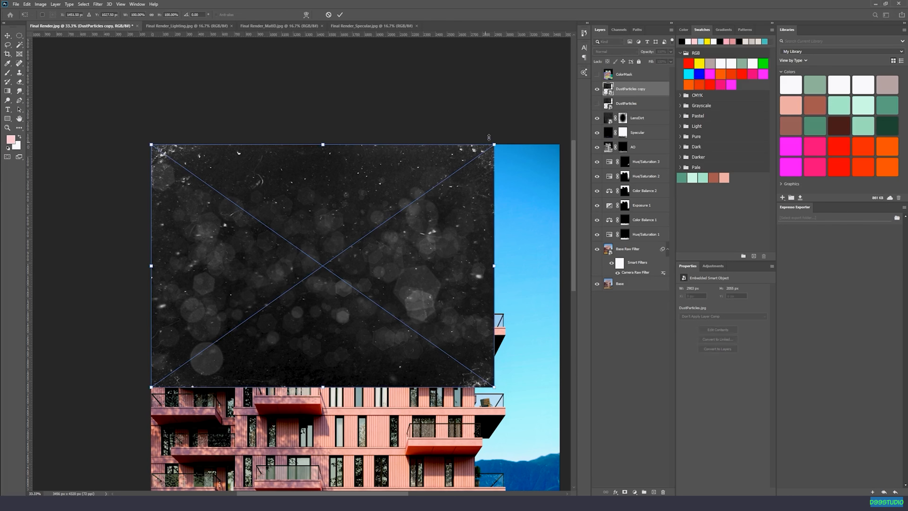
drag(494, 145, 322, 265)
drag(224, 294, 223, 173)
key(Return)
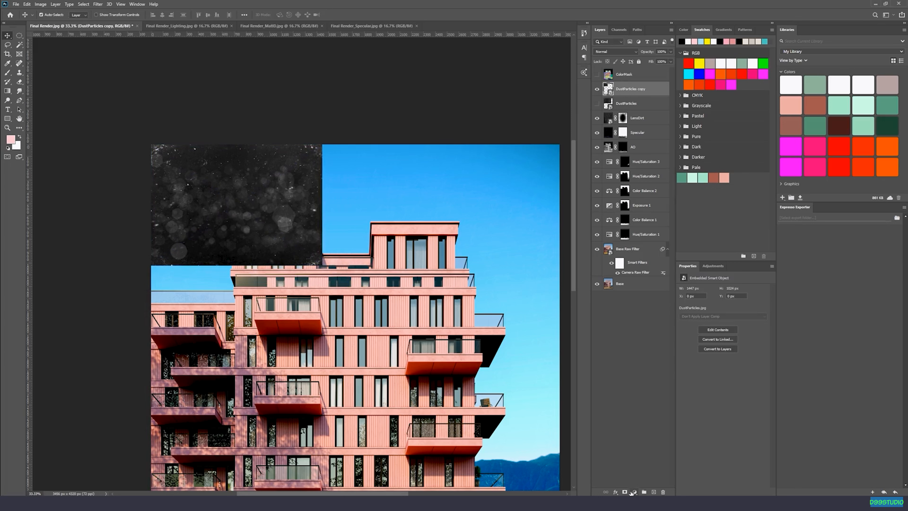
Add a layer mask to the DustParticles copy layer and set its blend mode to Linear Dodge (Add).
click(625, 492)
click(614, 52)
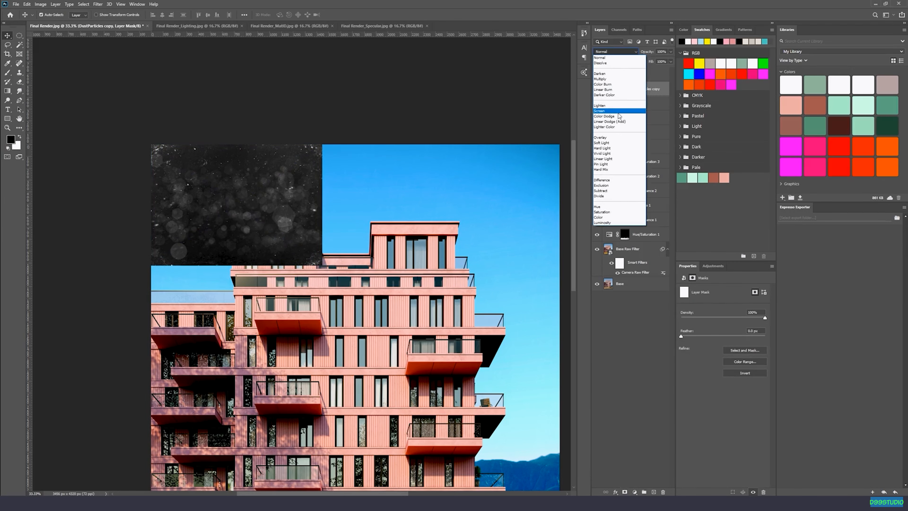
click(618, 121)
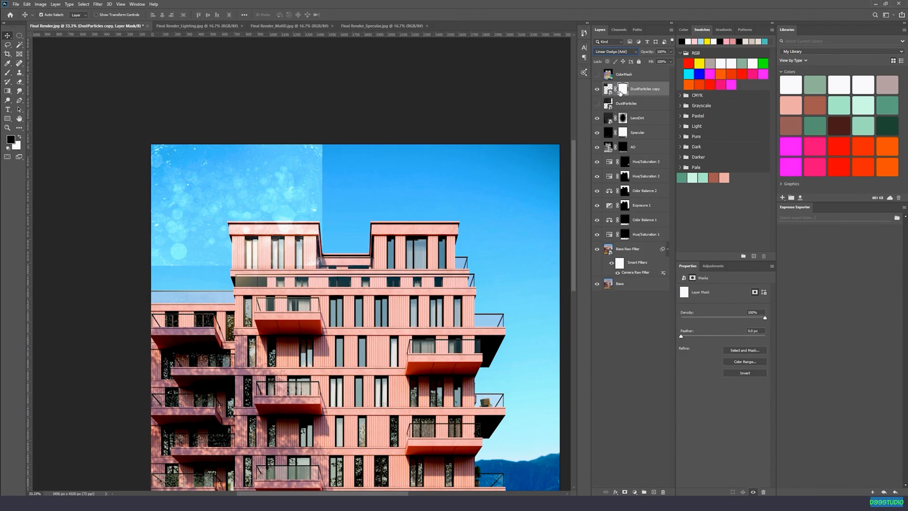
Rasterize the DustParticles copy layer and invert its layer mask to black.
right_click(608, 89)
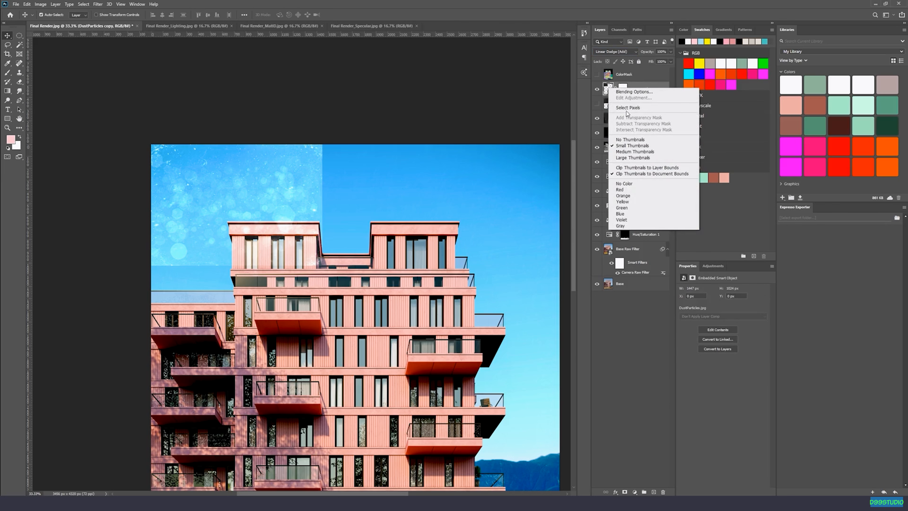
click(640, 76)
right_click(637, 89)
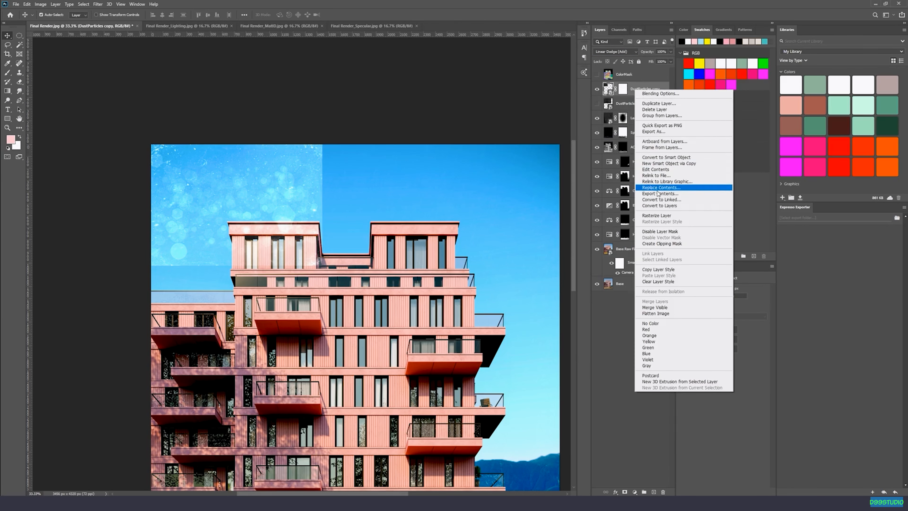
click(657, 215)
click(624, 90)
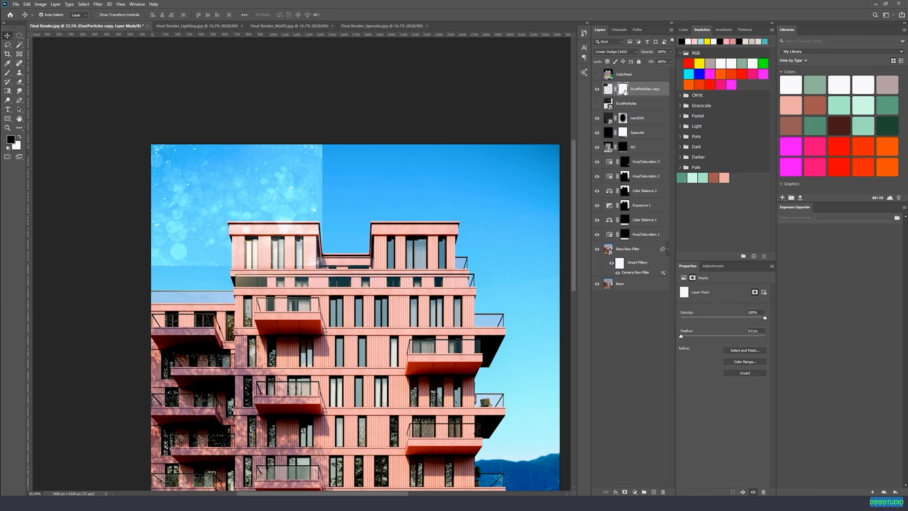
key(ctrl+i)
Brush white at 25% opacity on the DustParticles copy mask over the sky near the upper left corner, and soften the patch with black.
key(ctrl+plus)
key(ctrl+plus)
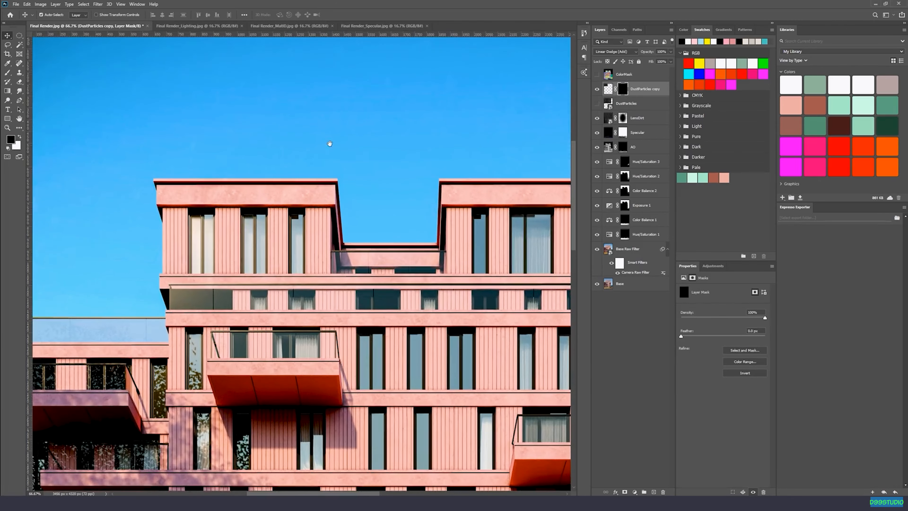
drag(301, 120, 368, 202)
key(b)
scroll(303, 186, left, 3)
key(x)
right_click(256, 183)
mouse_move(158, 197)
mouse_down()
mouse_move(179, 210)
mouse_move(167, 160)
mouse_move(187, 207)
mouse_move(232, 164)
mouse_move(183, 181)
mouse_move(158, 176)
mouse_move(137, 225)
mouse_move(91, 204)
mouse_move(135, 240)
mouse_move(162, 222)
mouse_move(149, 200)
mouse_move(136, 203)
mouse_move(158, 198)
mouse_move(151, 170)
mouse_move(129, 223)
mouse_move(151, 186)
mouse_move(175, 183)
mouse_move(164, 203)
mouse_move(177, 245)
mouse_move(132, 214)
mouse_up()
key(x)
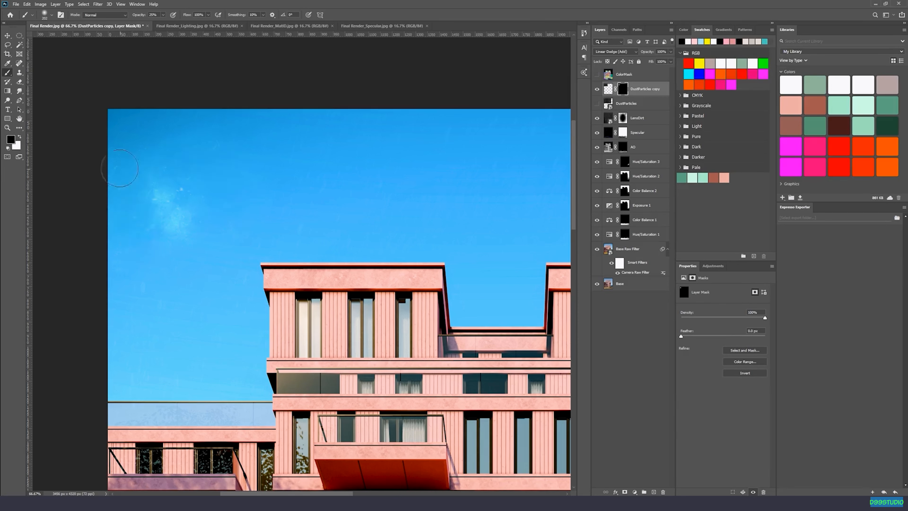
drag(143, 199, 193, 205)
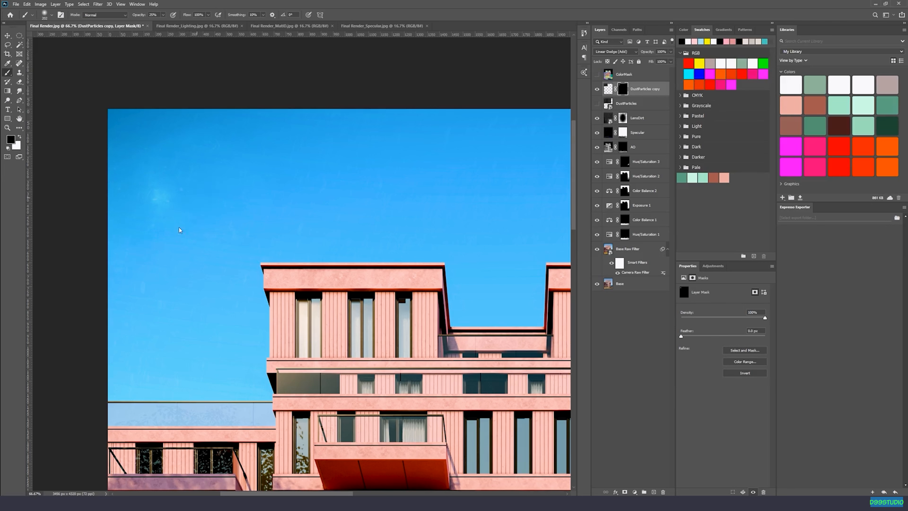
Duplicate the DustParticles copy layer and move the duplicate across to the sky on the image's right side.
drag(143, 173, 435, 147)
drag(381, 161, 150, 179)
drag(229, 167, 451, 197)
drag(452, 192, 384, 189)
Try to brush out the vertical edge of the duplicated dust in the sky.
key(x)
key(b)
drag(303, 158, 303, 235)
drag(318, 216, 316, 154)
key(x)
drag(297, 147, 303, 250)
key(ctrl+z)
key(ctrl+z)
key(ctrl+z)
Fill the DustParticles copy 2 mask with black and brush a patch of dust in white over the sky above the right tower.
click(622, 89)
key(d)
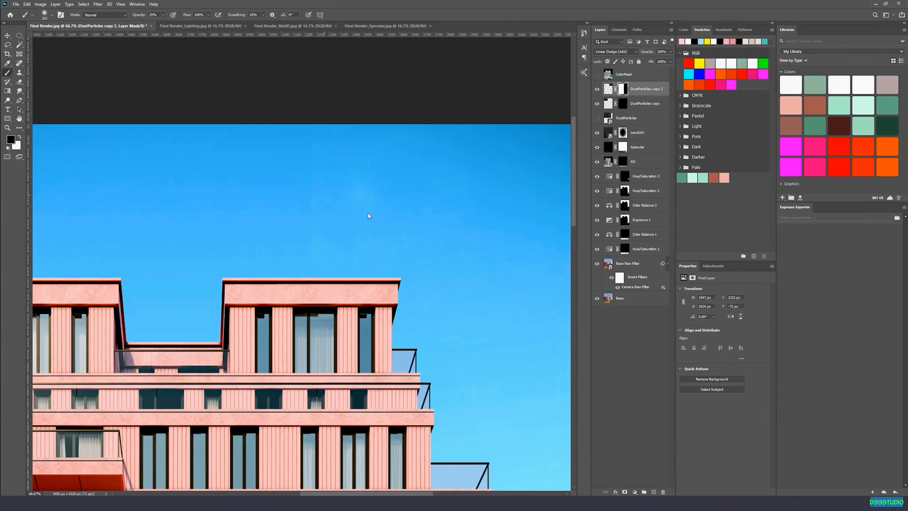
key(alt+BackSpace)
key(x)
mouse_move(436, 171)
mouse_down()
mouse_move(380, 153)
mouse_move(423, 165)
mouse_move(430, 183)
mouse_move(465, 146)
mouse_move(436, 179)
mouse_up()
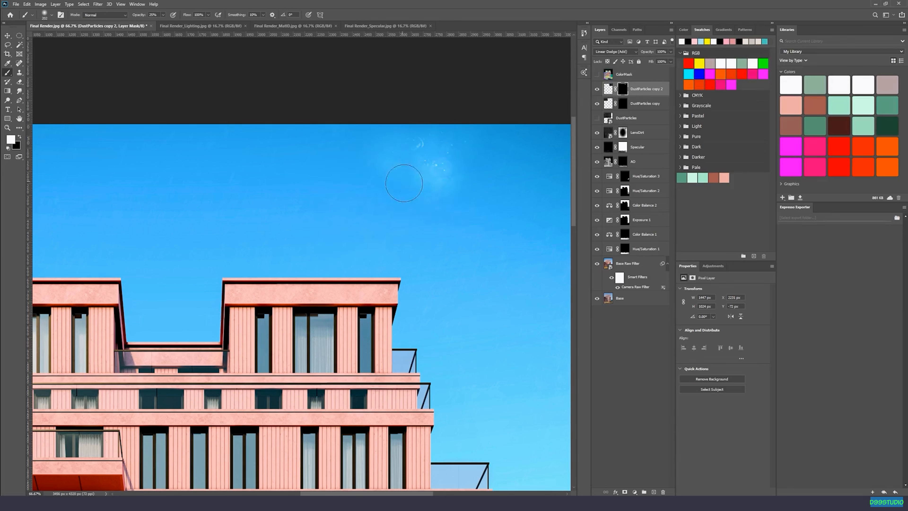
Brush black at 25% opacity on the DustParticles copy 2 mask to fade the dust patch above the right tower.
key(x)
mouse_move(439, 186)
mouse_down()
mouse_move(456, 142)
mouse_move(442, 138)
mouse_up()
mouse_move(386, 222)
mouse_down()
mouse_move(279, 180)
mouse_move(166, 155)
mouse_up()
drag(354, 192, 452, 195)
Duplicate the DustParticles copy 2 layer and move the duplicate down toward the image's right edge.
click(607, 94)
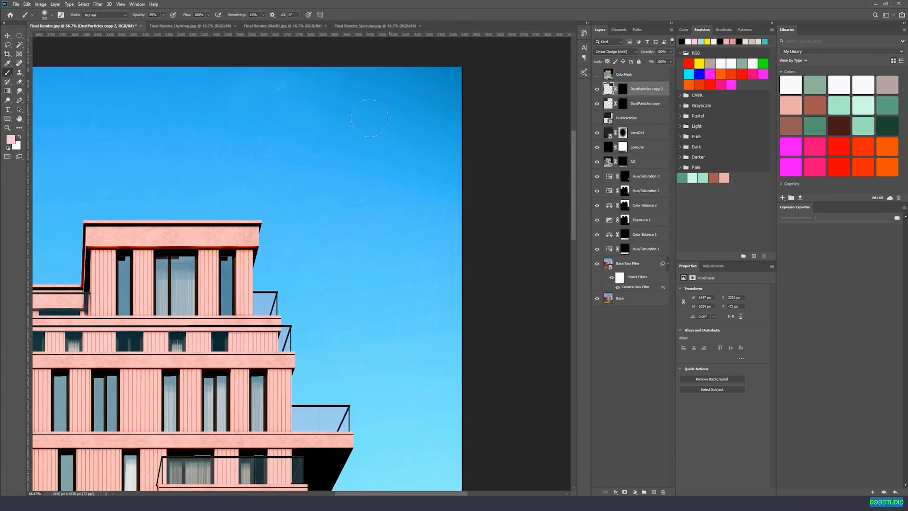
key(v)
key(alt+v)
click(276, 112)
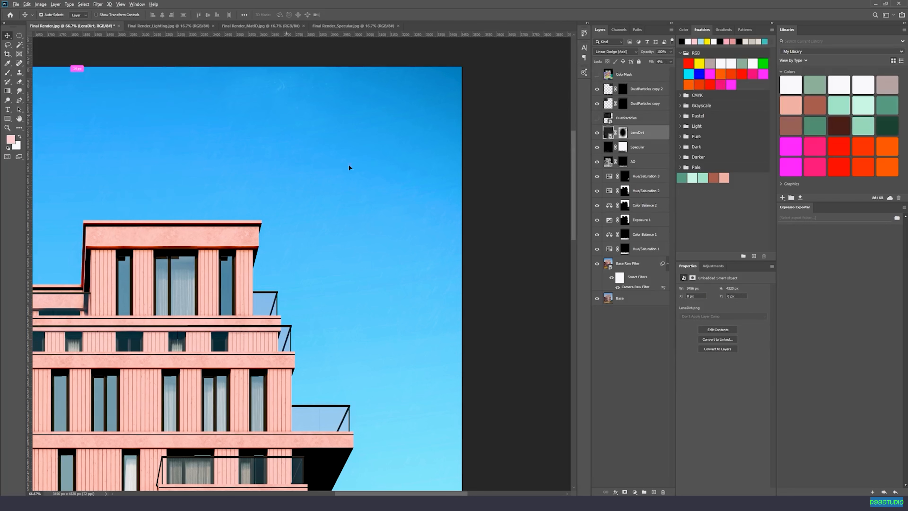
click(610, 89)
key(ctrl+j)
key(b)
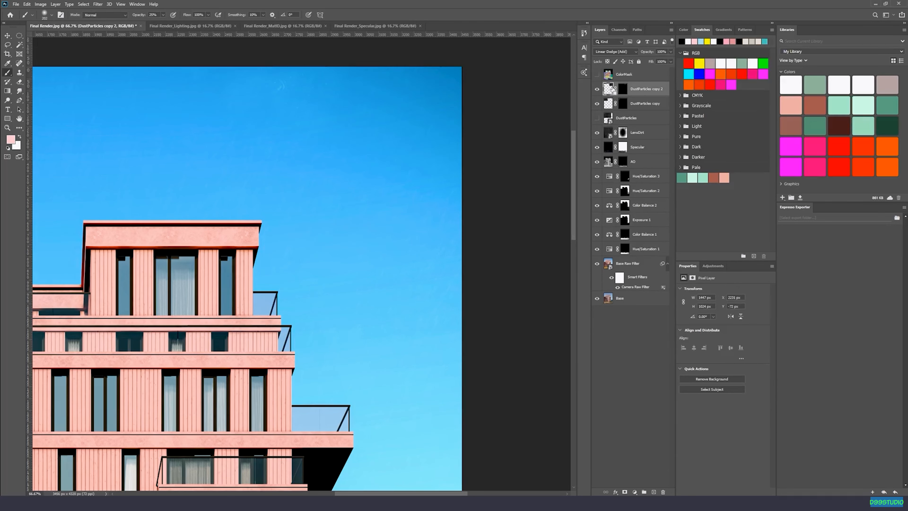
key(ctrl+t)
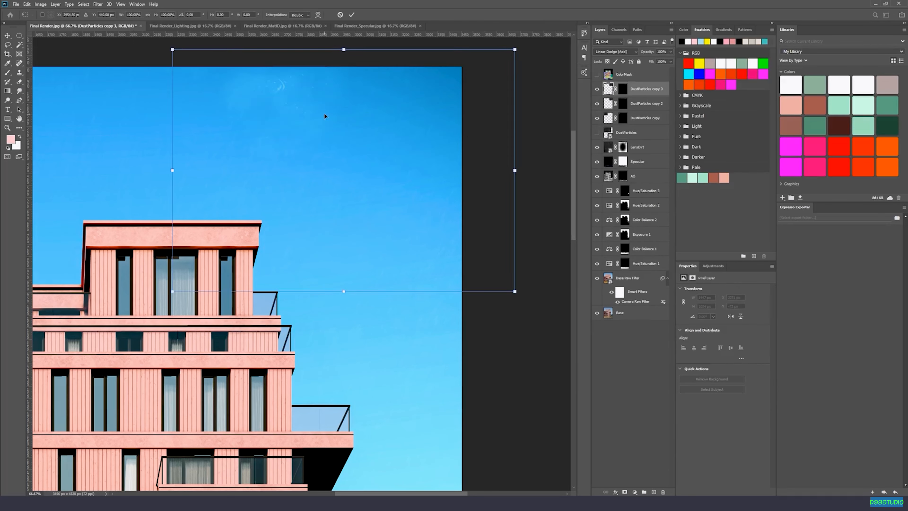
mouse_move(319, 95)
mouse_down()
mouse_move(369, 216)
mouse_move(428, 171)
mouse_up()
key(Return)
On the DustParticles copy 3 mask, brush dust in with white over the sky near the right edge and fade it with black.
click(624, 91)
key(d)
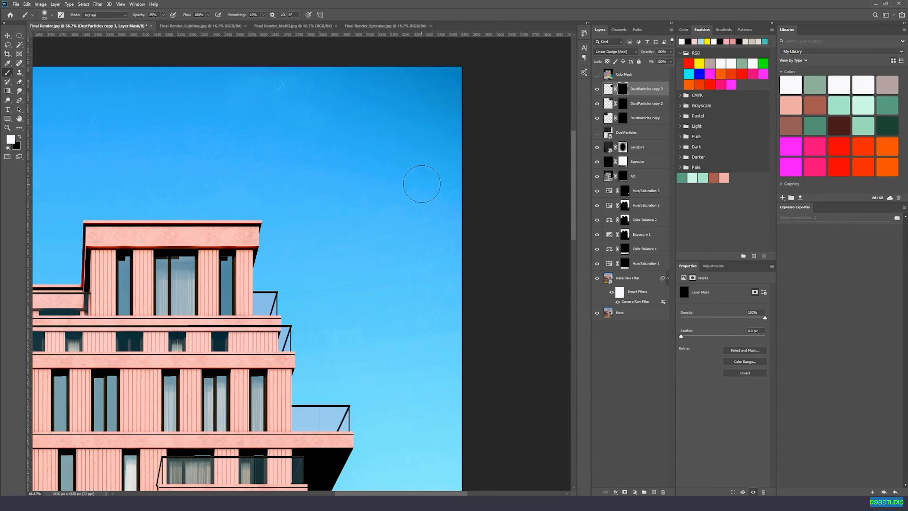
mouse_move(446, 165)
mouse_down()
mouse_move(436, 214)
mouse_move(420, 175)
mouse_move(369, 188)
mouse_move(396, 173)
mouse_move(389, 263)
mouse_up()
key(x)
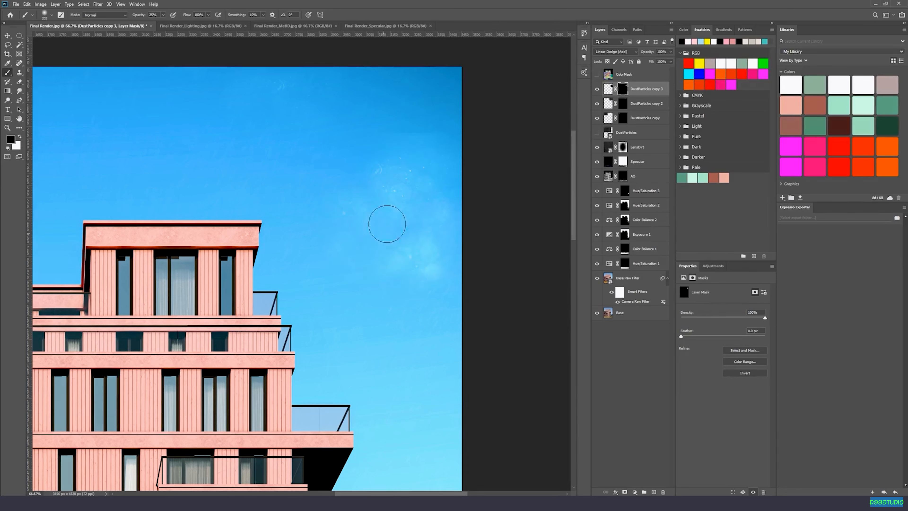
mouse_move(359, 212)
mouse_down()
mouse_move(416, 184)
mouse_move(402, 144)
mouse_move(426, 133)
mouse_move(411, 202)
mouse_up()
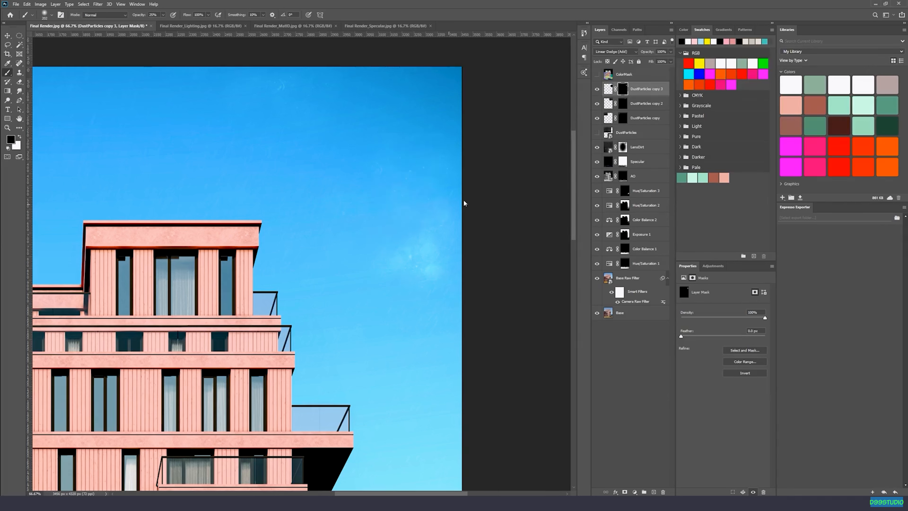
drag(446, 277, 398, 266)
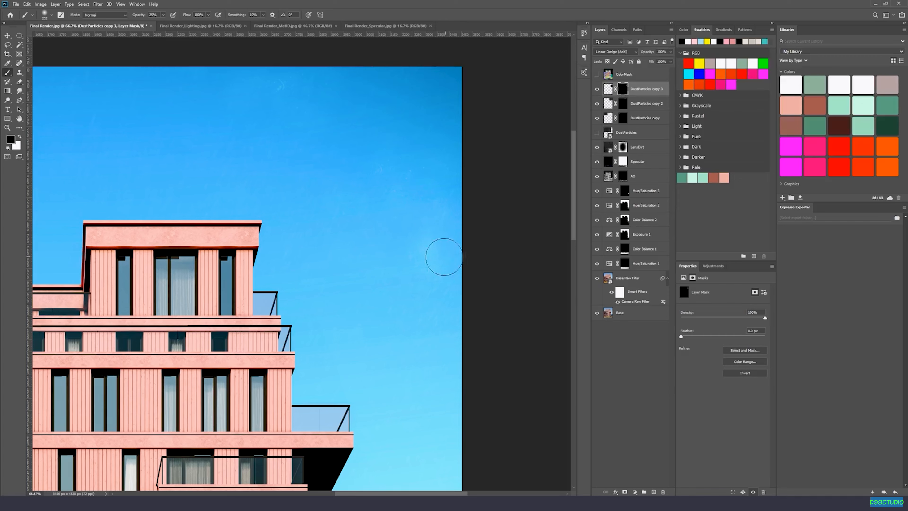
key(ctrl+minus)
key(ctrl+0)
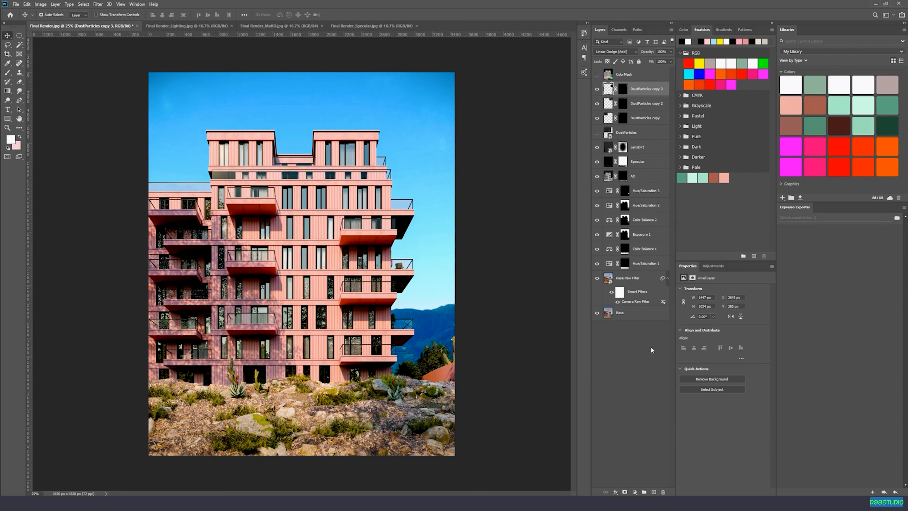
Add a Curves adjustment layer with a highlight point and a slightly lowered shadow point, and compare the image with and without it.
click(634, 491)
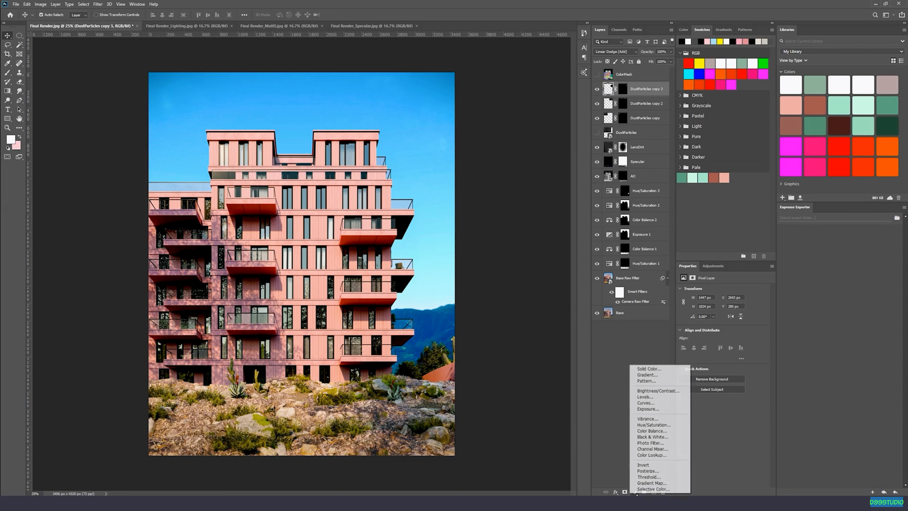
click(645, 403)
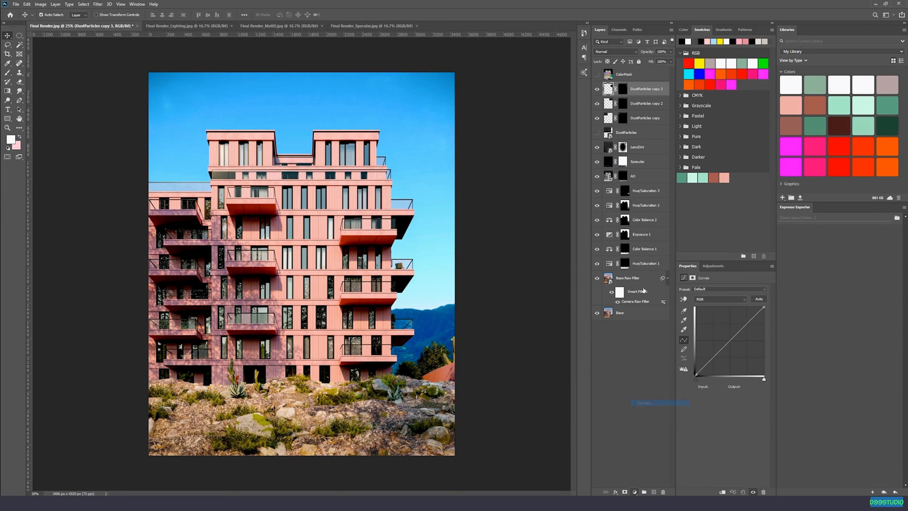
click(738, 329)
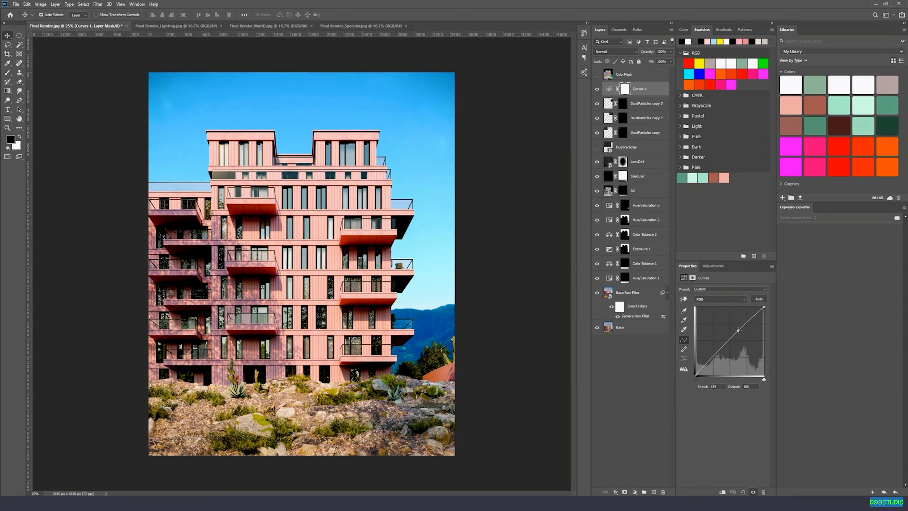
mouse_move(719, 351)
mouse_down()
mouse_move(738, 330)
mouse_move(718, 353)
mouse_up()
click(737, 330)
click(596, 90)
click(596, 90)
click(597, 90)
click(596, 90)
Add a Color Balance adjustment layer above Curves 1 and shift its midtones toward red.
click(635, 492)
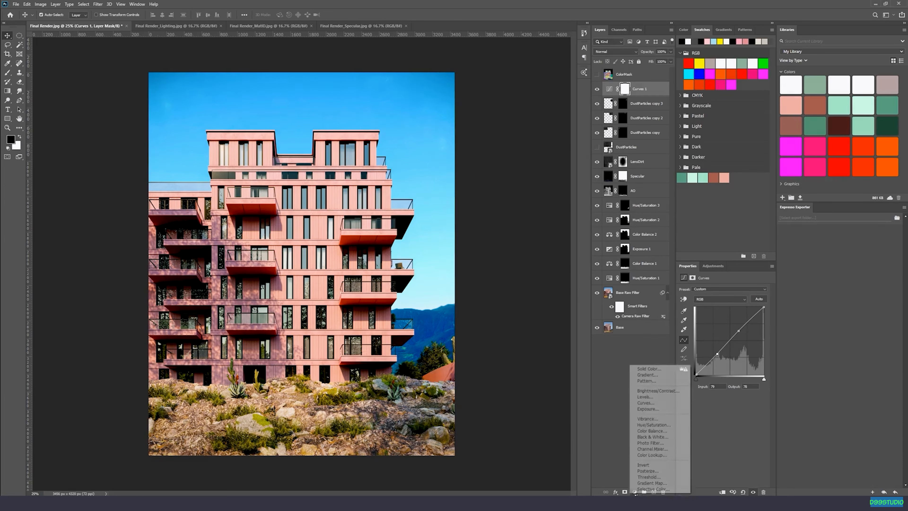
click(660, 430)
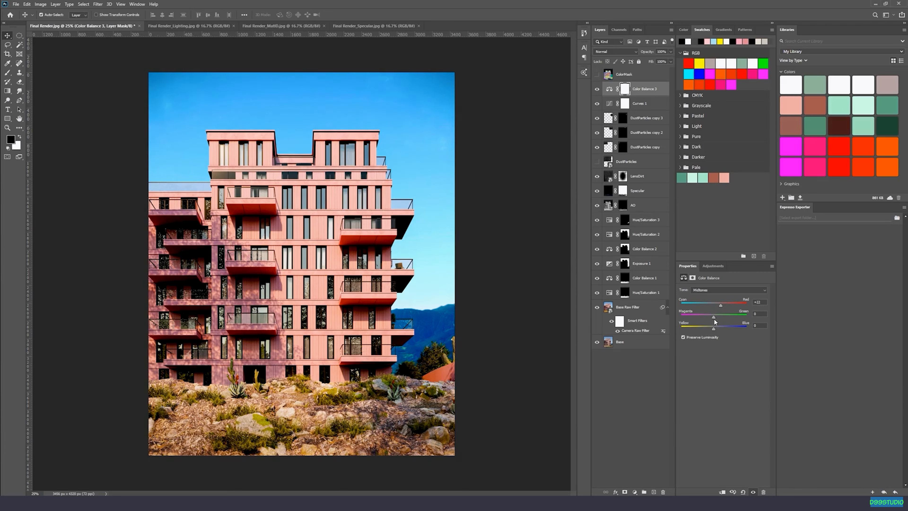
drag(713, 329, 714, 329)
Shift the shadows of the Color Balance 3 layer slightly toward cyan and blue.
click(713, 290)
click(713, 296)
drag(713, 308, 711, 308)
drag(714, 328, 717, 328)
Shift the Color Balance 3 highlights slightly toward red and yellow, and compare the image with and without the layer.
click(715, 287)
click(709, 305)
mouse_move(713, 305)
mouse_down()
mouse_move(722, 304)
mouse_move(716, 310)
mouse_up()
drag(713, 329, 711, 328)
click(598, 90)
click(598, 90)
click(598, 90)
click(598, 90)
click(598, 90)
click(598, 90)
Brush black at 25% opacity on the Color Balance 3 mask within the rocky ground selection loaded from the Color Balance 1 mask, and deselect.
click(622, 90)
key(b)
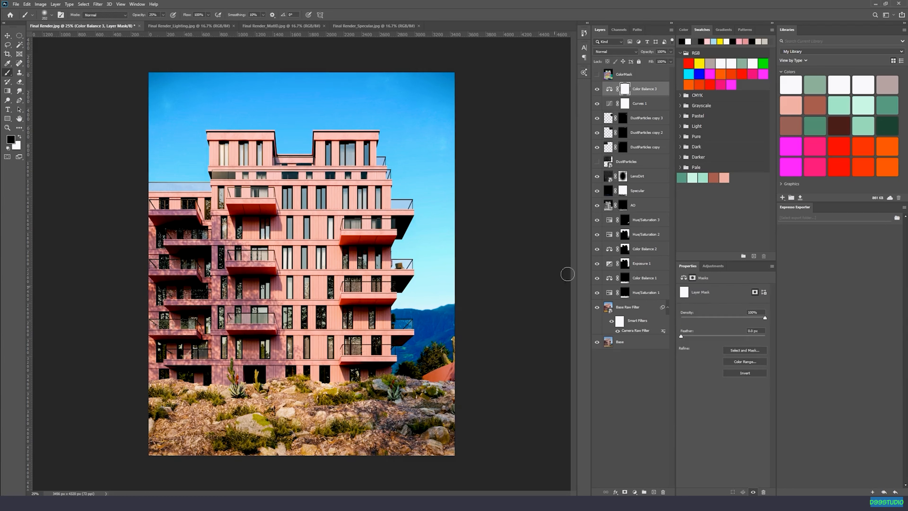
ctrl+click(626, 281)
right_click(373, 394)
drag(440, 310, 452, 310)
text(x)
click(476, 102)
key(Return)
click(476, 101)
key(x)
key(x)
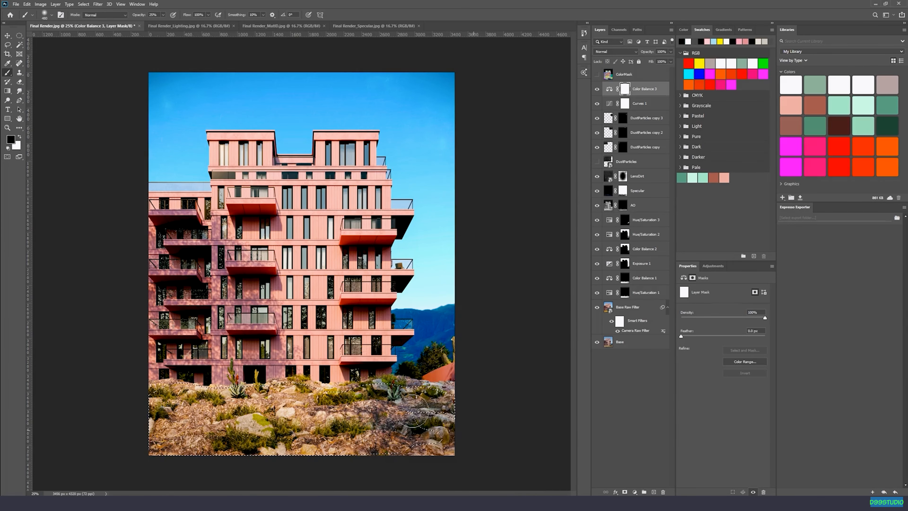
key(ctrl+d)
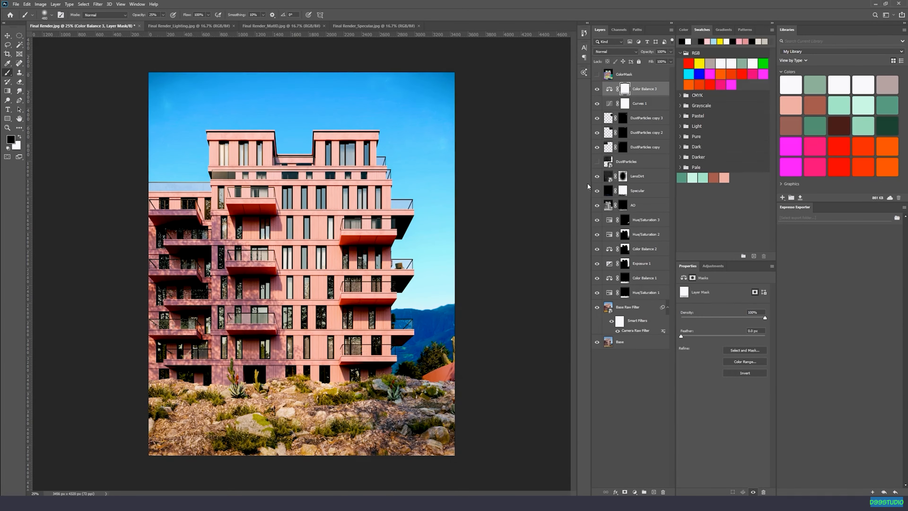
Add a Photo Filter adjustment layer above Color Balance 3 with Warming Filter (85) at 10% density, and compare the image with and without it.
click(634, 492)
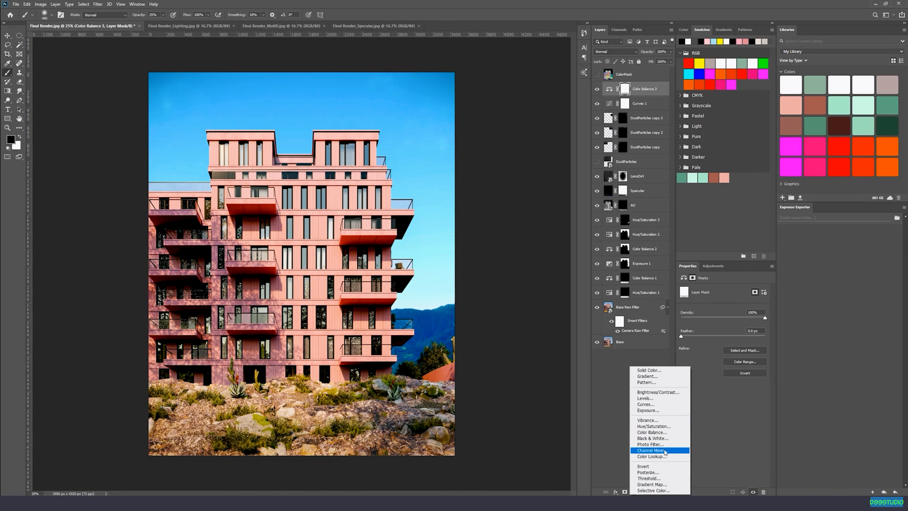
click(650, 444)
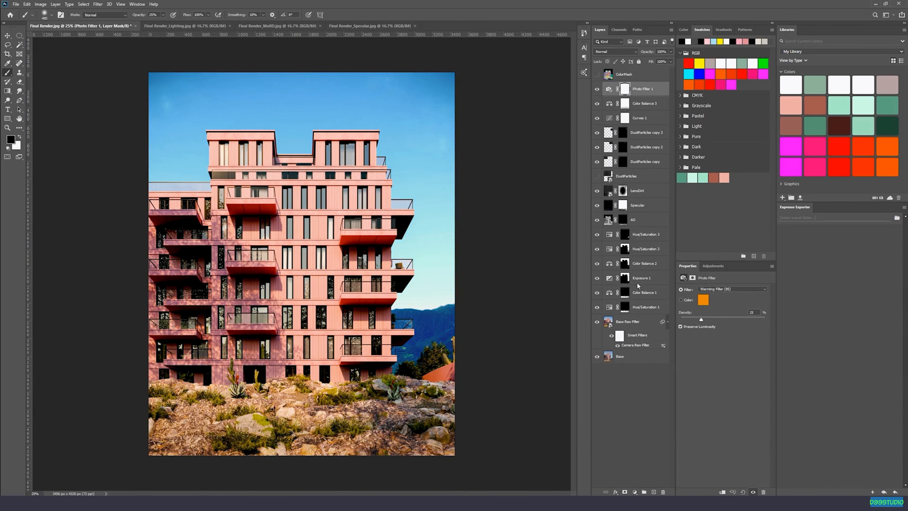
click(721, 286)
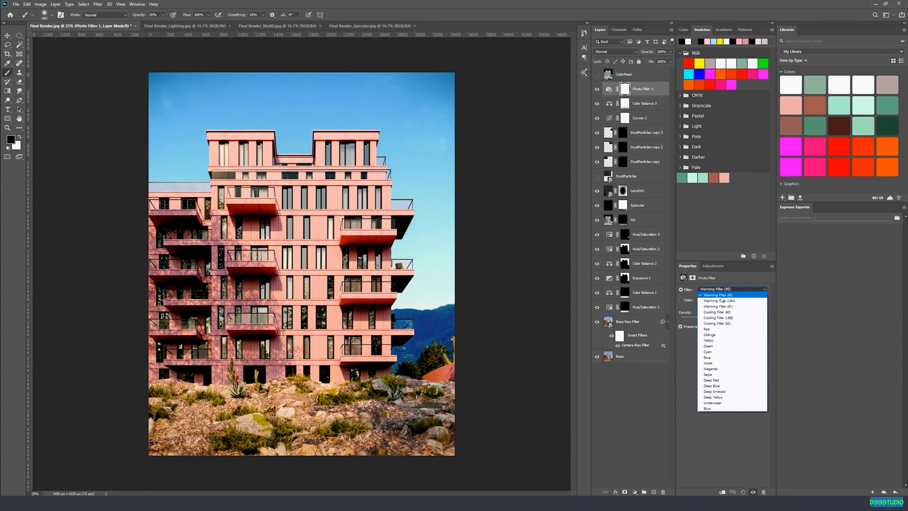
click(724, 296)
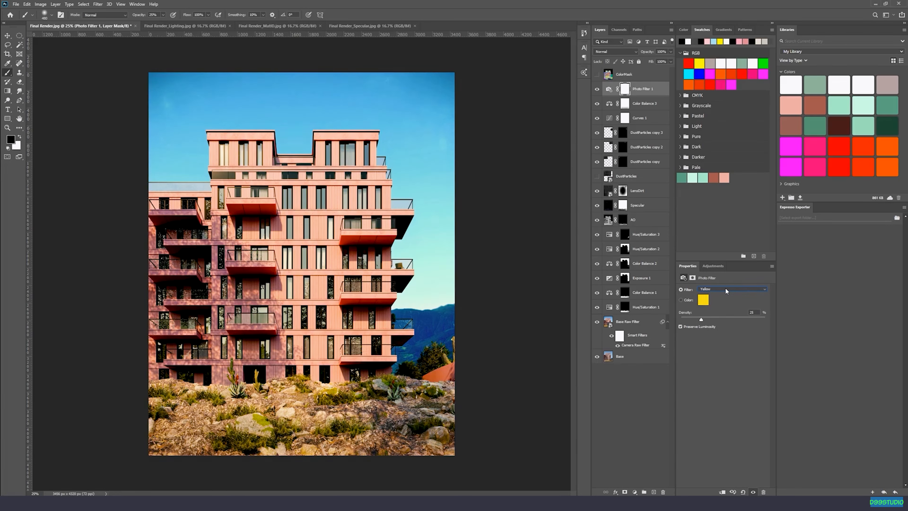
click(712, 292)
click(714, 293)
click(598, 90)
click(598, 90)
key(v)
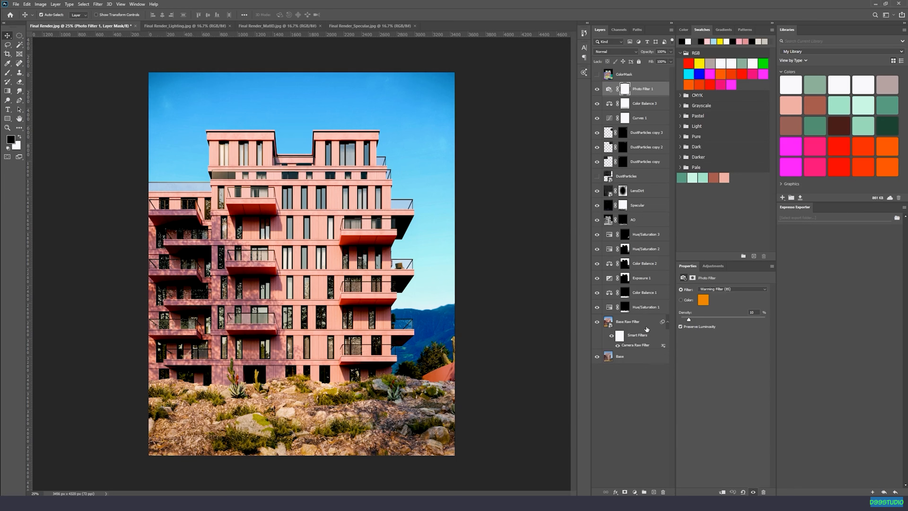
Apply a 2.4% uniform, monochromatic Add Noise smart filter to the Base Raw Filter layer.
click(641, 325)
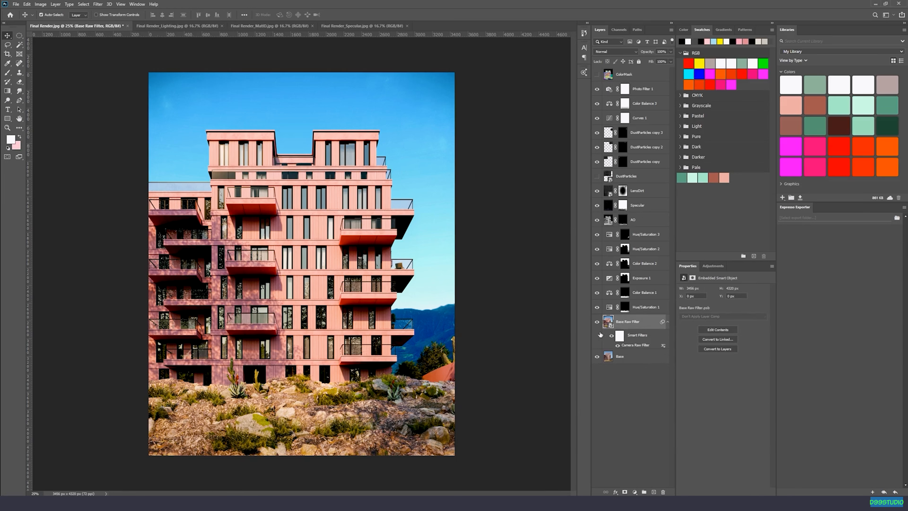
click(97, 4)
mouse_move(113, 104)
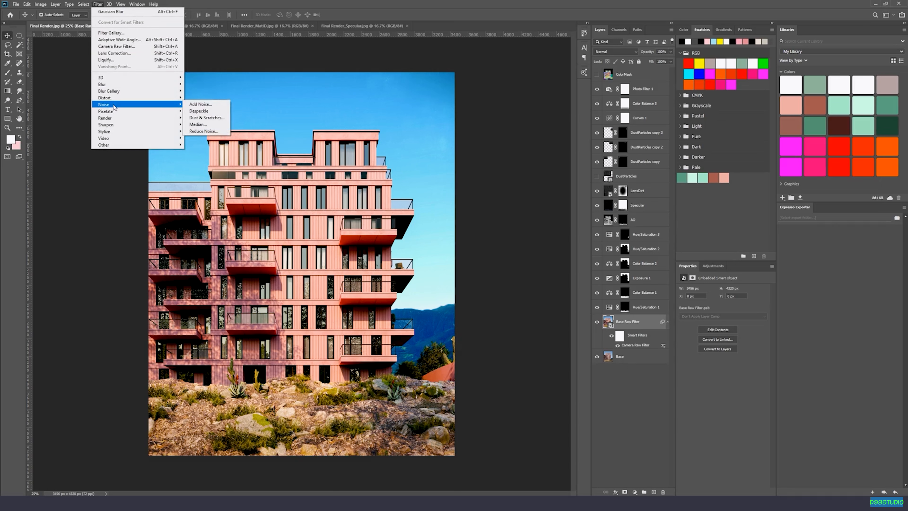
click(200, 105)
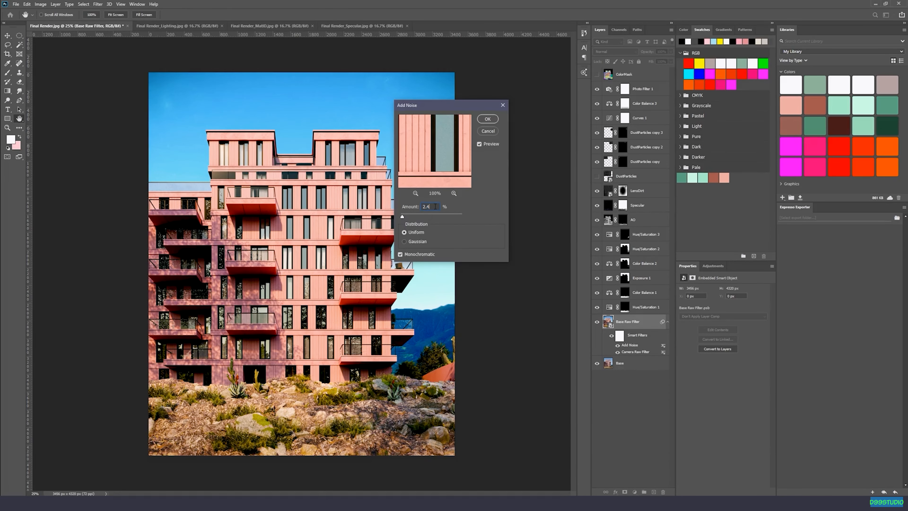
drag(402, 217, 402, 217)
mouse_move(430, 163)
mouse_down()
mouse_move(447, 150)
mouse_move(461, 169)
mouse_move(484, 172)
mouse_move(457, 166)
mouse_move(468, 157)
mouse_move(482, 181)
mouse_up()
drag(433, 143, 449, 171)
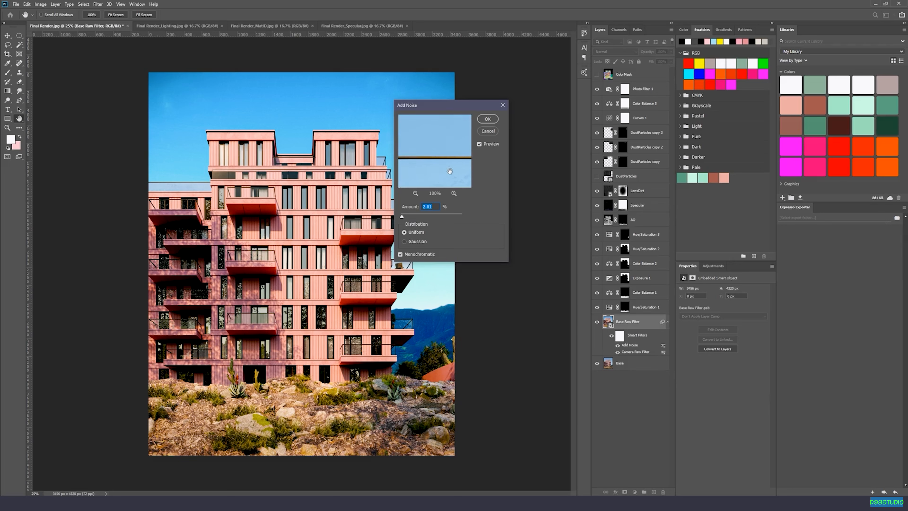
click(423, 214)
text(2.4)
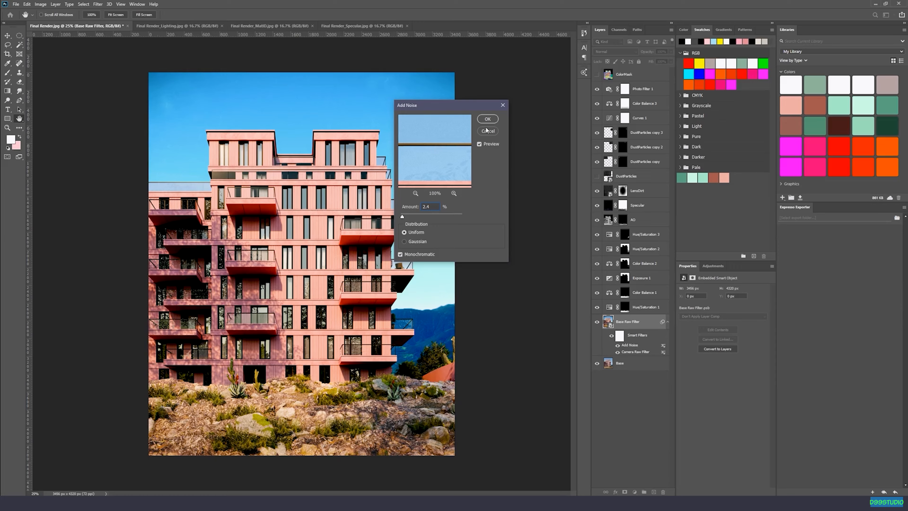
click(487, 118)
Examine the noise grain up close on the facade, the balconies, the sky and the roof edge.
key(ctrl+plus)
key(ctrl+plus)
key(ctrl+plus)
key(ctrl+plus)
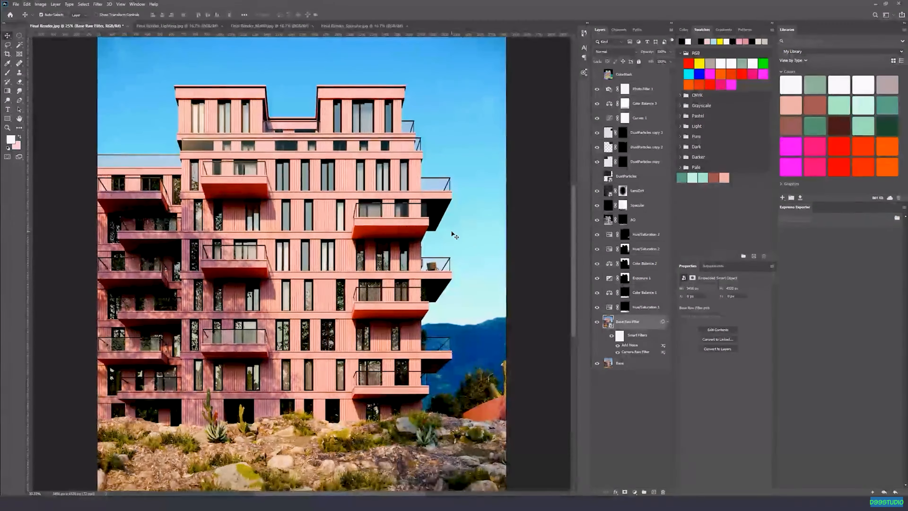
key(ctrl+plus)
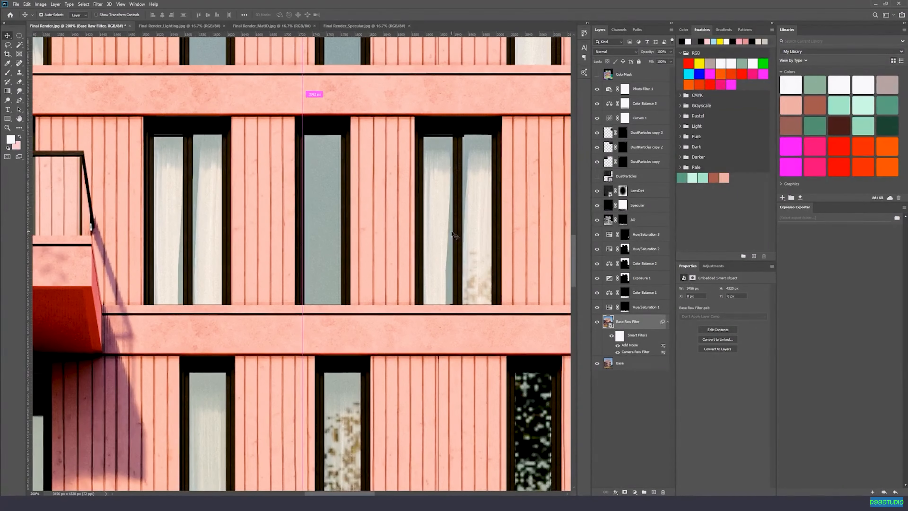
drag(344, 150, 63, 290)
drag(443, 149, 127, 297)
drag(297, 216, 262, 375)
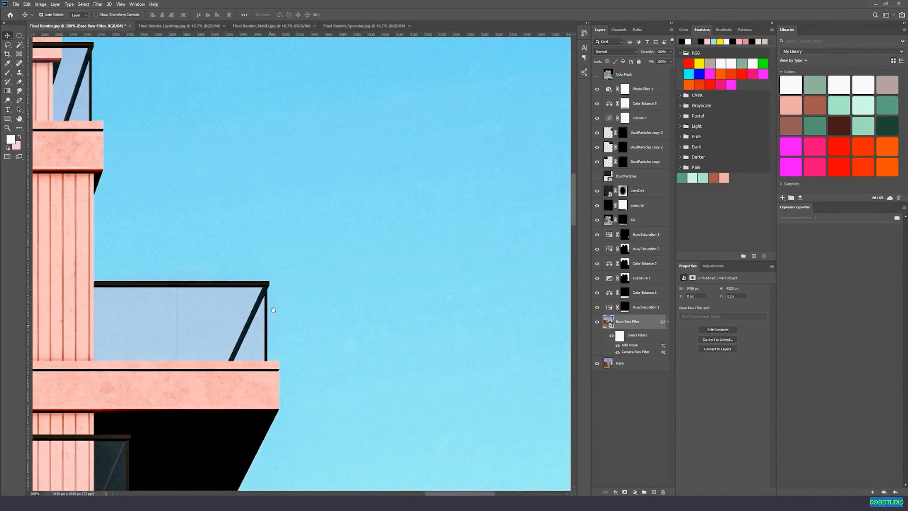
drag(290, 238, 407, 334)
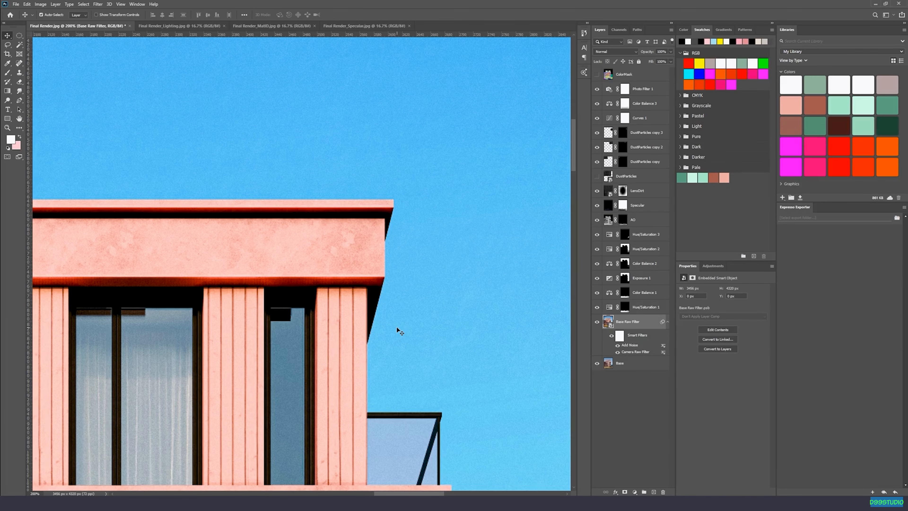
scroll(400, 331, down, 6)
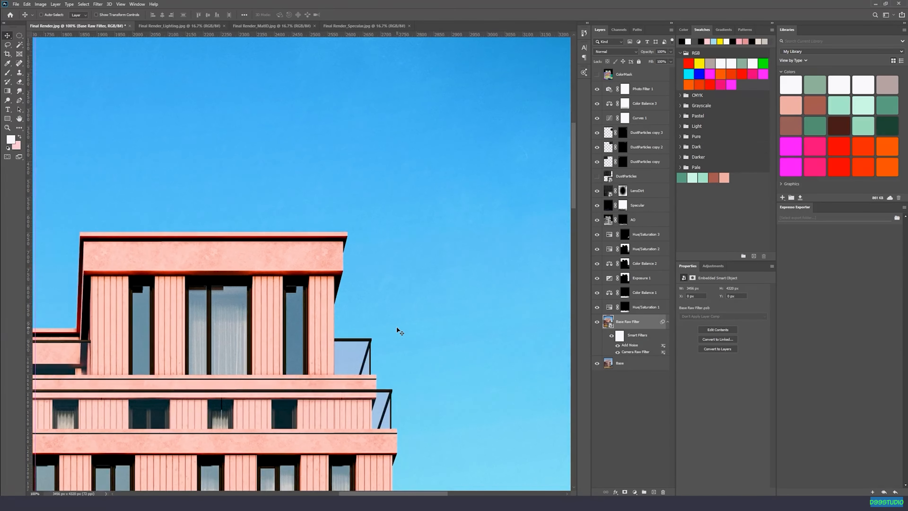
scroll(399, 330, down, 3)
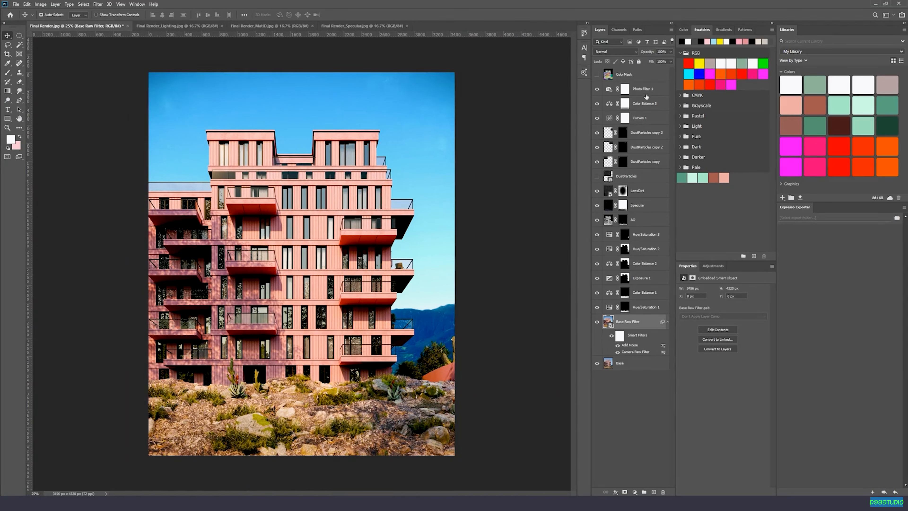
Compare the image with and without the Photo Filter 1 layer, and delete that layer.
click(610, 89)
click(596, 89)
click(597, 90)
click(597, 90)
click(597, 90)
click(597, 90)
drag(653, 95, 663, 492)
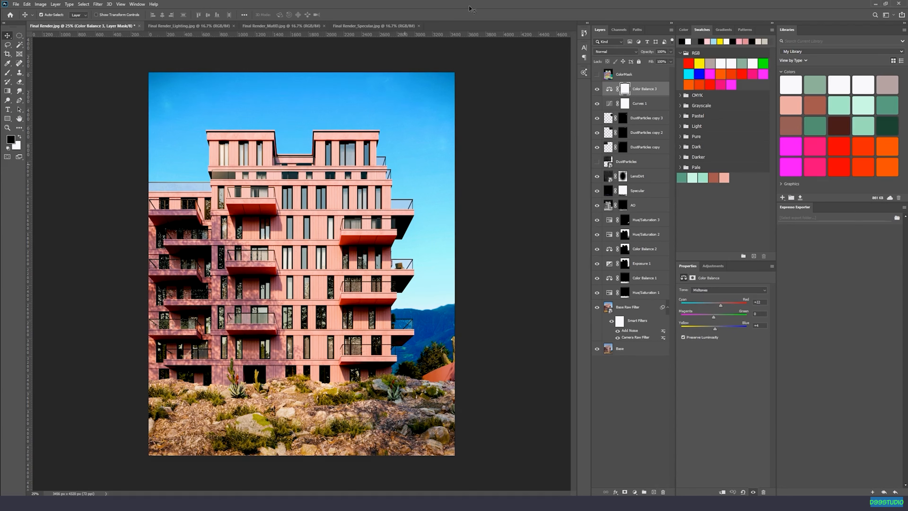
Add a Hue/Saturation adjustment layer above Color Balance 3, lower its saturation slightly, and compare the image with and without it.
click(609, 88)
click(634, 491)
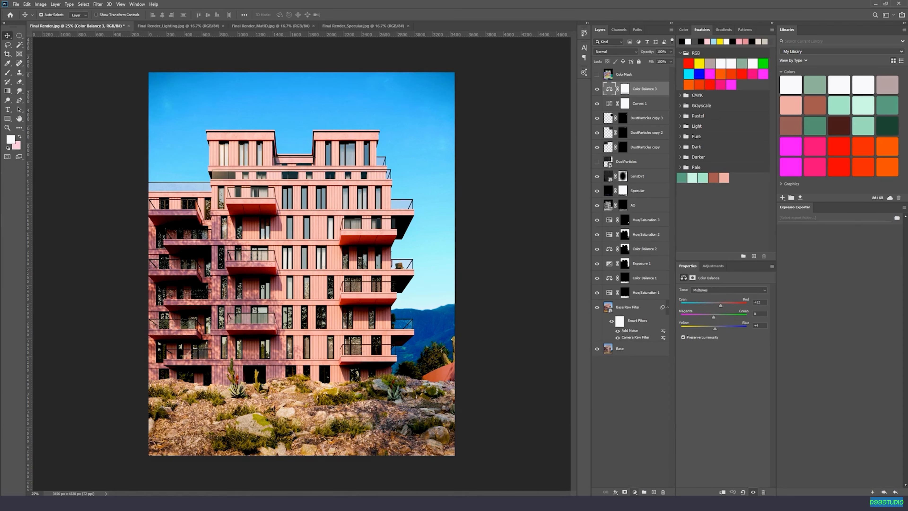
click(653, 426)
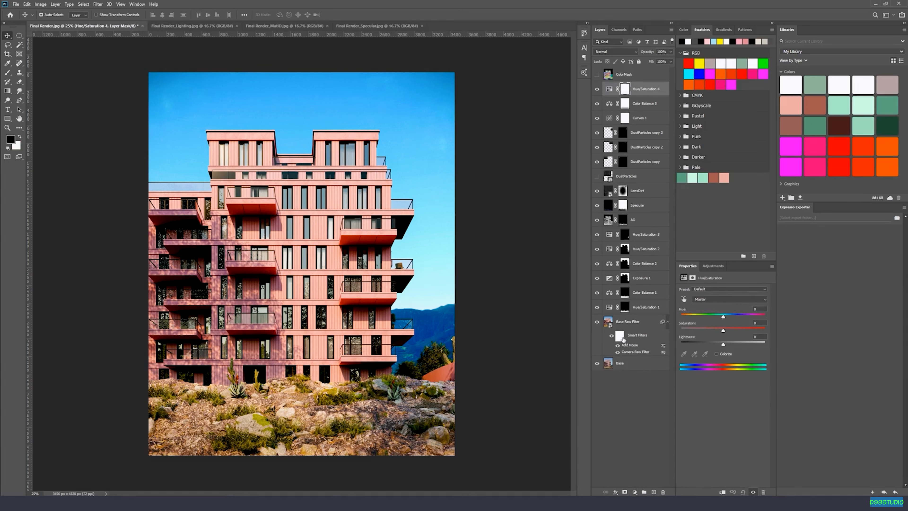
drag(723, 331, 721, 331)
click(597, 91)
click(597, 90)
Show the ColorMask layer to view its color regions, and hide it again.
click(606, 76)
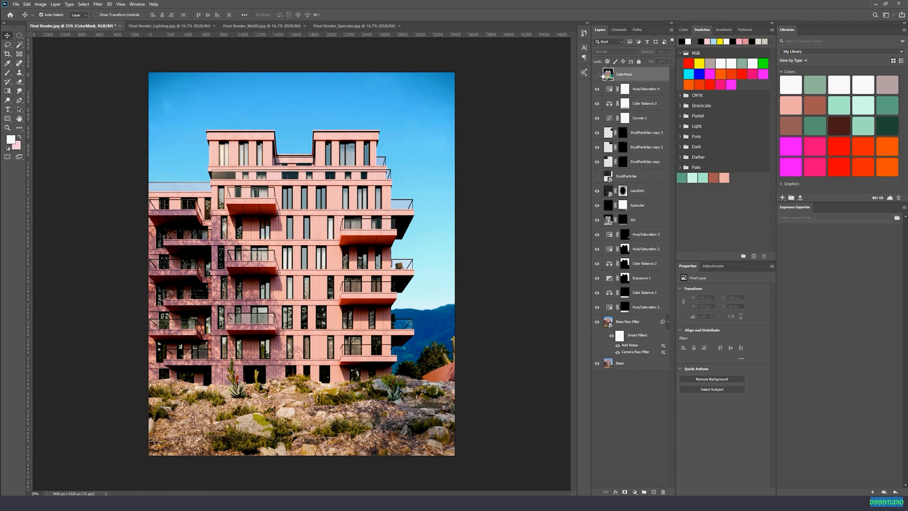
click(597, 75)
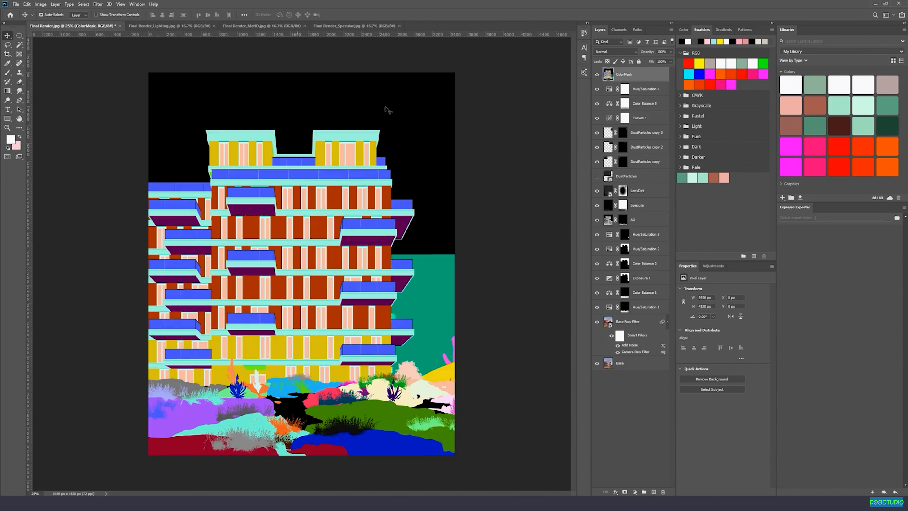
click(597, 75)
Brush black at 50% opacity on the Hue/Saturation 4 mask over the building facade.
click(625, 91)
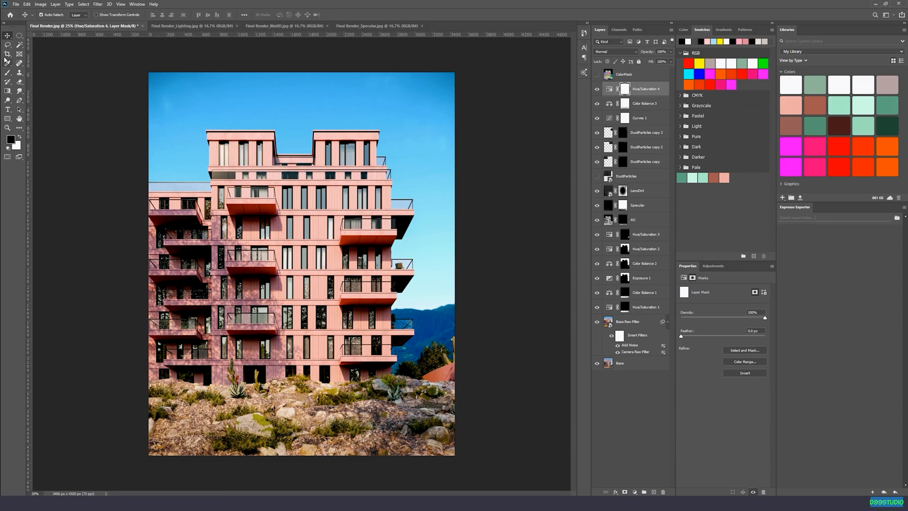
click(20, 36)
key(b)
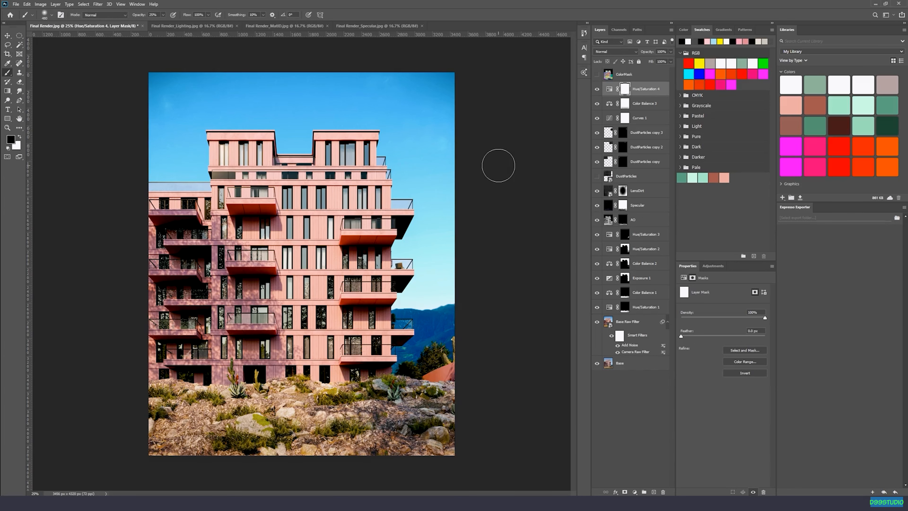
key(ctrl+i)
key(x)
key(x)
key(x)
key(ctrl+i)
key(x)
key(5)
mouse_move(261, 176)
mouse_down()
mouse_move(247, 221)
mouse_move(282, 186)
mouse_up()
mouse_move(339, 164)
mouse_down()
mouse_move(364, 300)
mouse_move(287, 282)
mouse_up()
key(v)
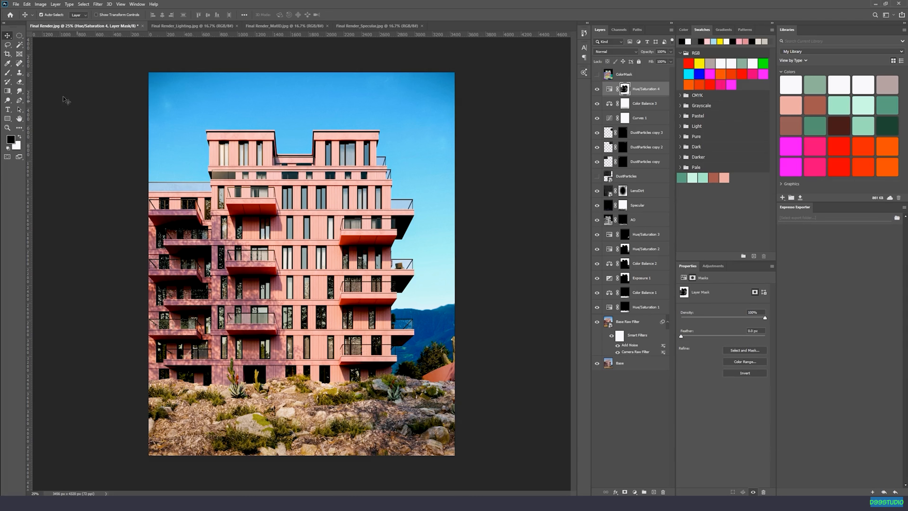
Constrain the crop to the 4 : 5 (8 : 10) ratio in portrait orientation.
click(7, 63)
click(7, 54)
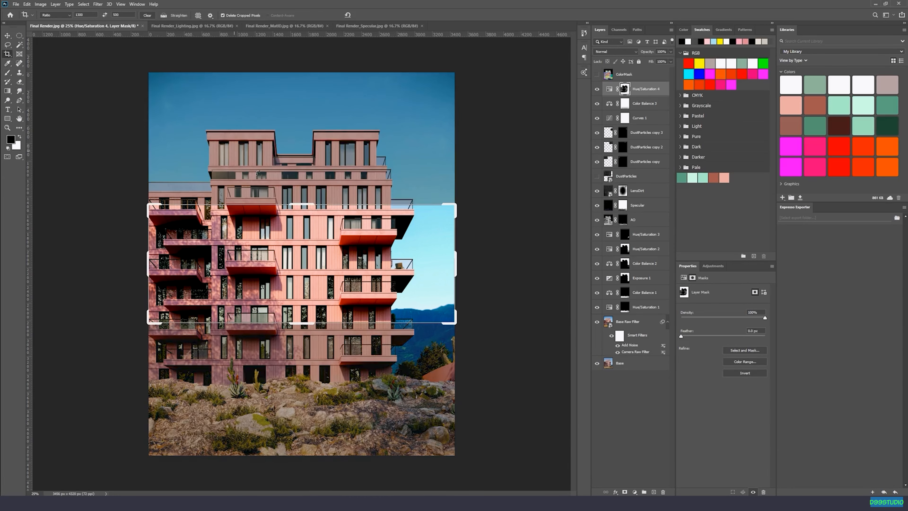
click(63, 15)
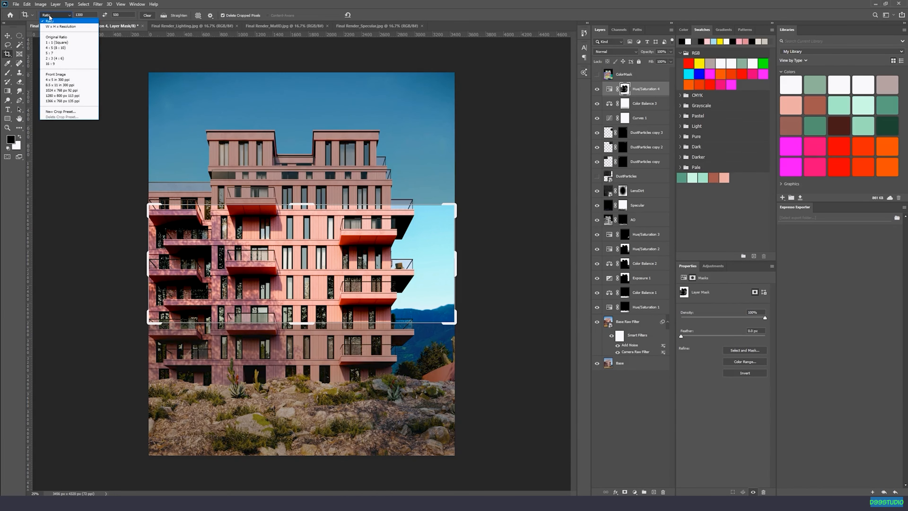
click(60, 47)
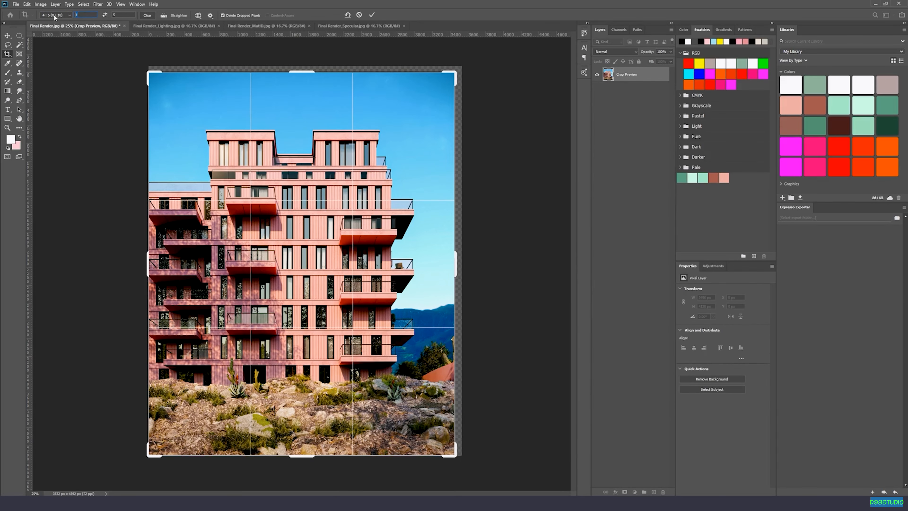
text(3)
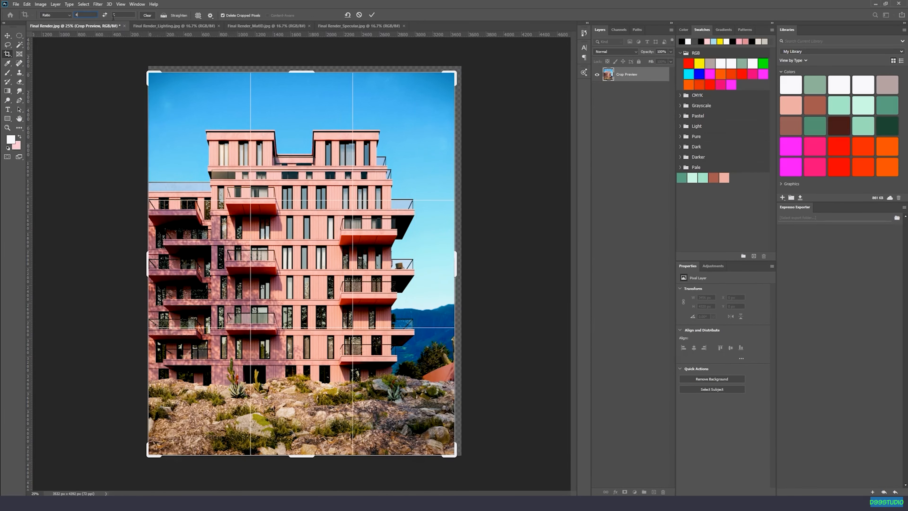
click(104, 16)
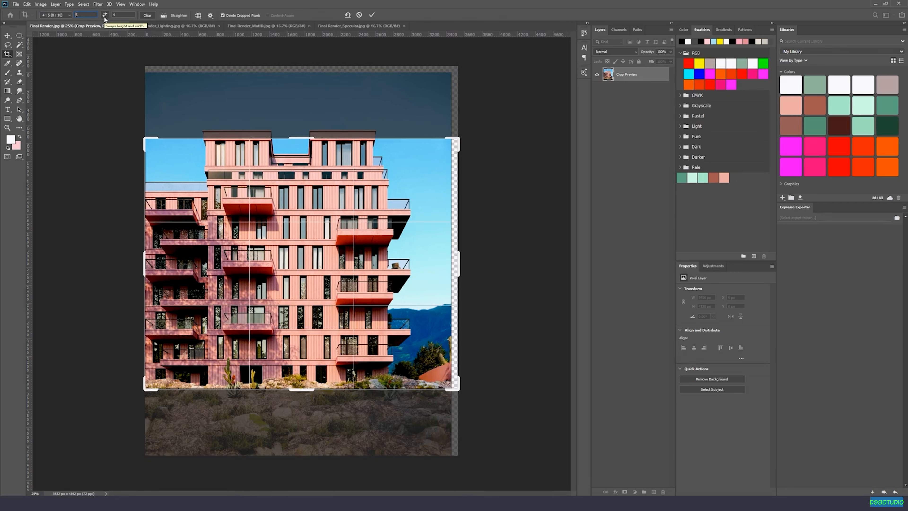
click(105, 16)
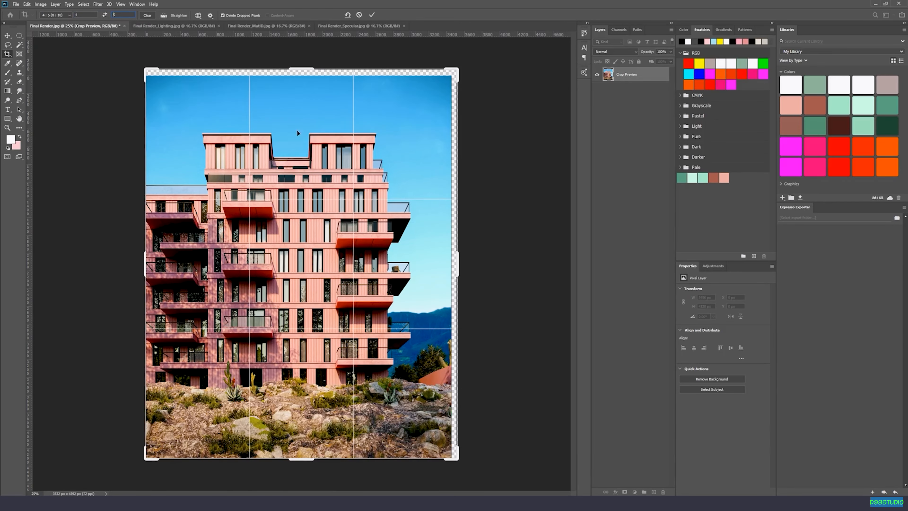
Try a 4:5 crop of about 1768 by 2209 px around the left half of the facade.
drag(455, 72, 387, 116)
drag(400, 394, 374, 365)
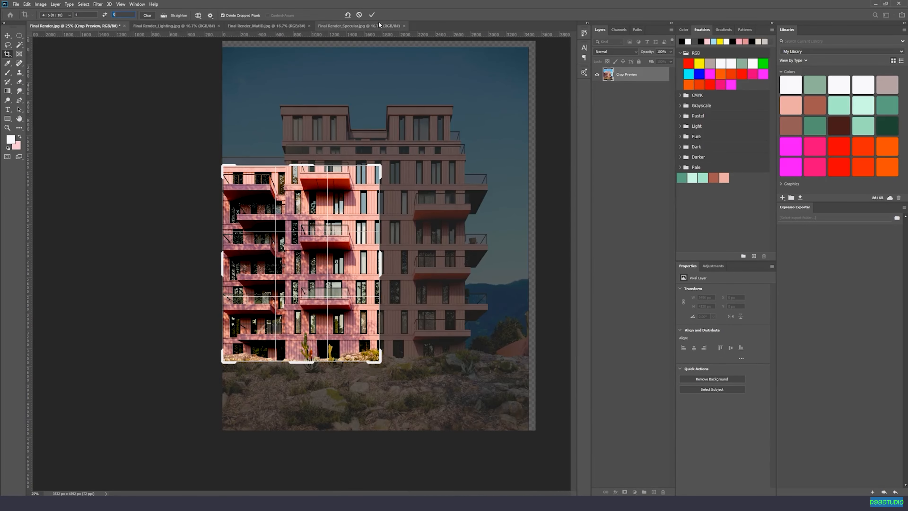
click(372, 15)
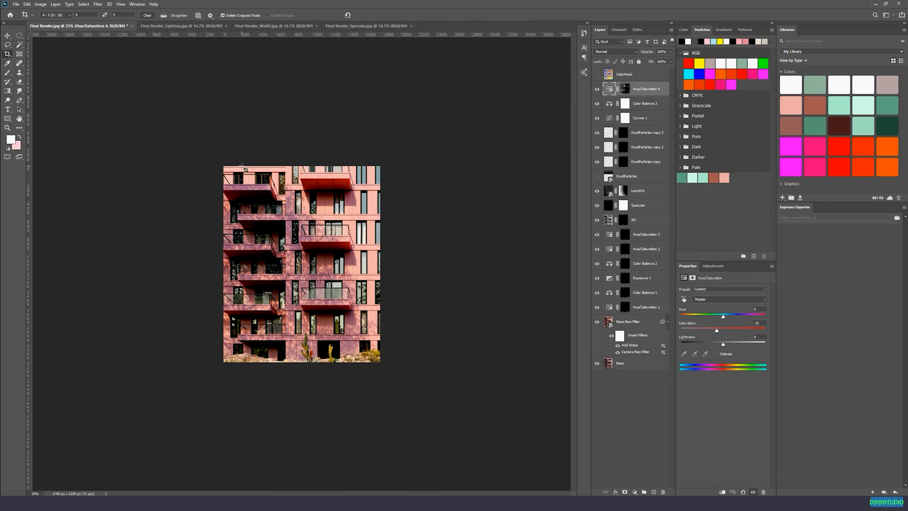
Try a 4:5 crop of about 1776 by 2220 px on the left facade, including a strip of sky above the lower roof.
drag(147, 182, 310, 413)
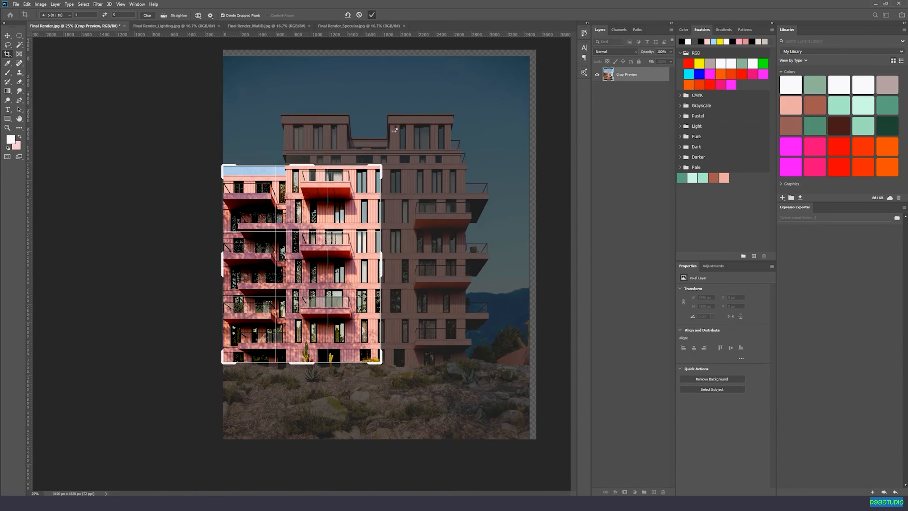
key(Return)
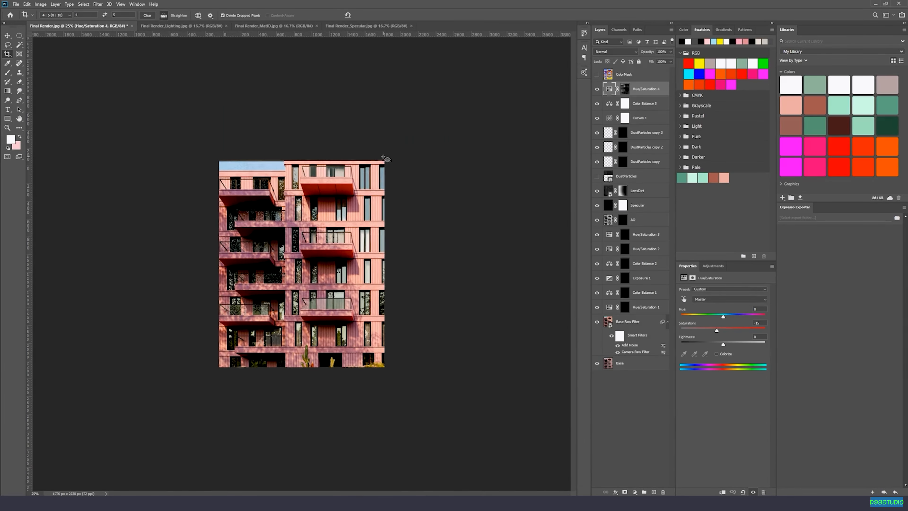
key(ctrl+plus)
key(ctrl+plus)
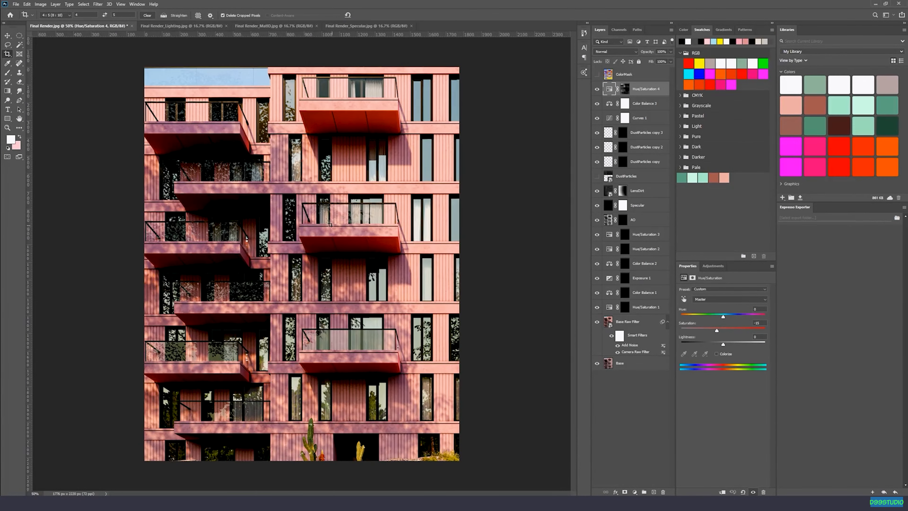
Undo the left facade crop and crop the building's right side with sky and mountains at 4:5, about 1828 by 2285 px.
key(ctrl+z)
key(ctrl+plus)
key(ctrl+minus)
key(ctrl+minus)
key(ctrl+shift+z)
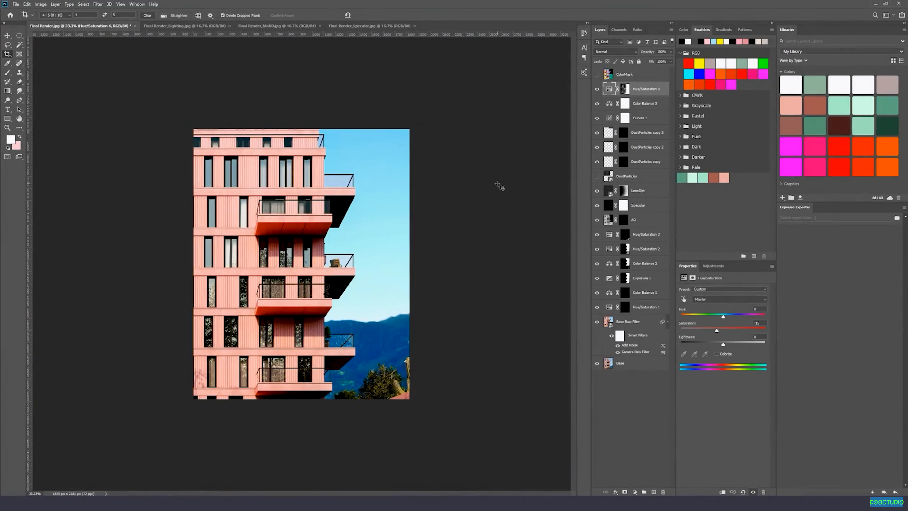